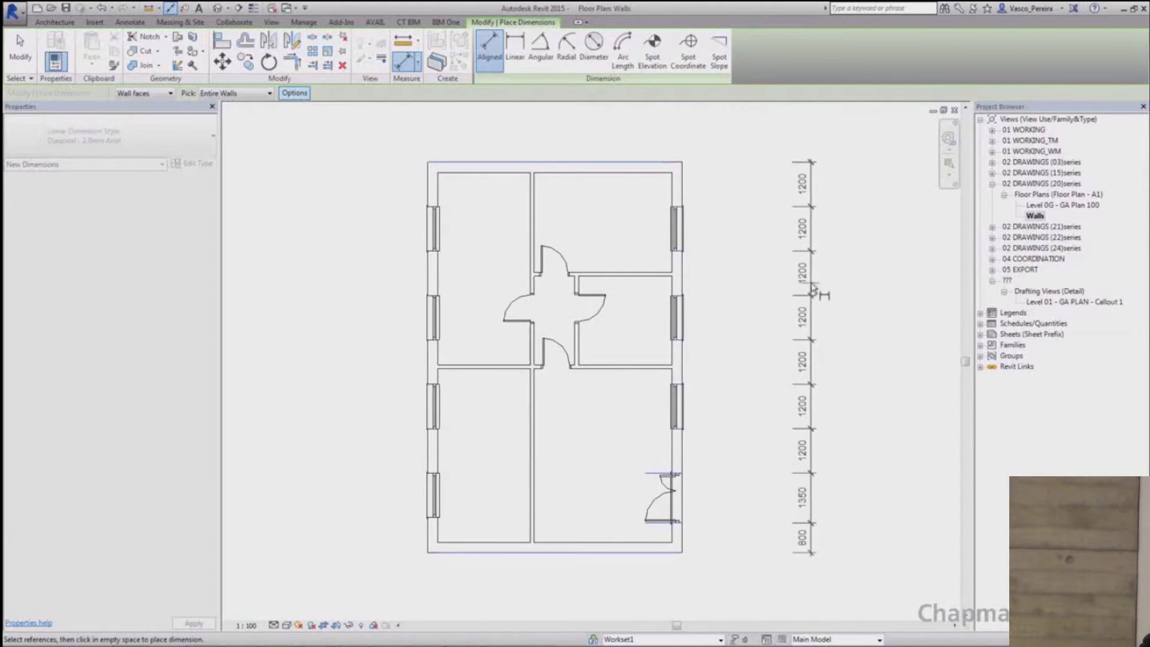
Step: Place the automatic dimension string for the openings outside the plan's right exterior wall and end the Aligned Dimension command
left_click(791, 284)
key("Escape")
key("Escape")
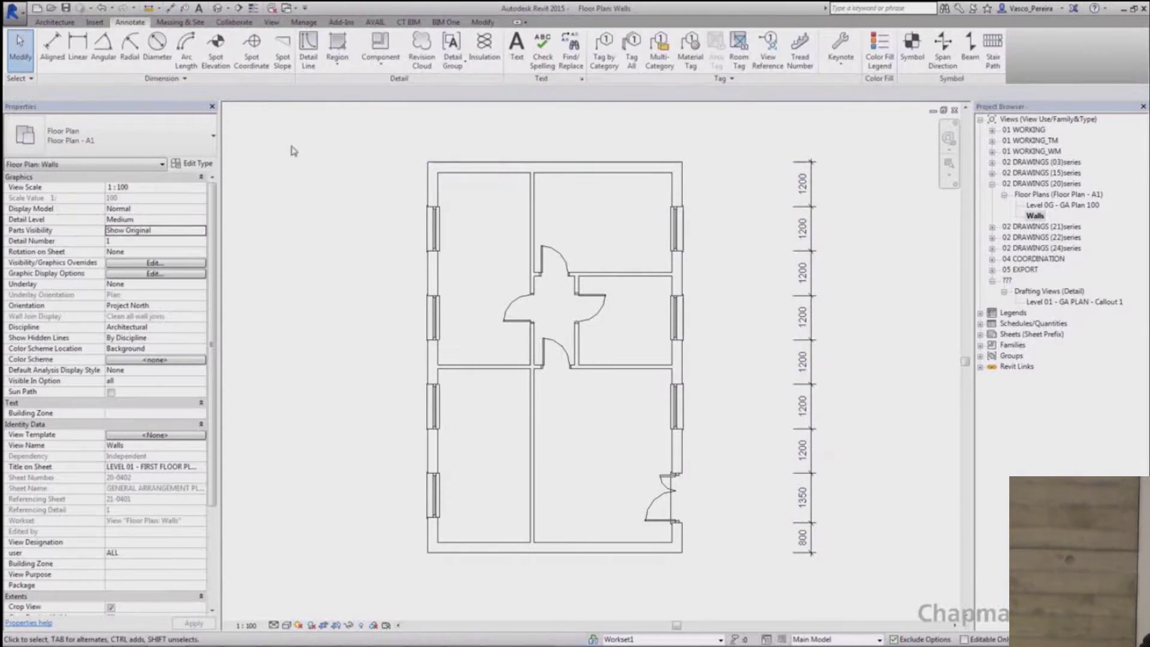
Step: Dimension the right exterior wall with Aligned Dimension, picking Entire Walls with only Intersecting Walls as references, and place the string beside the wall
left_click(53, 53)
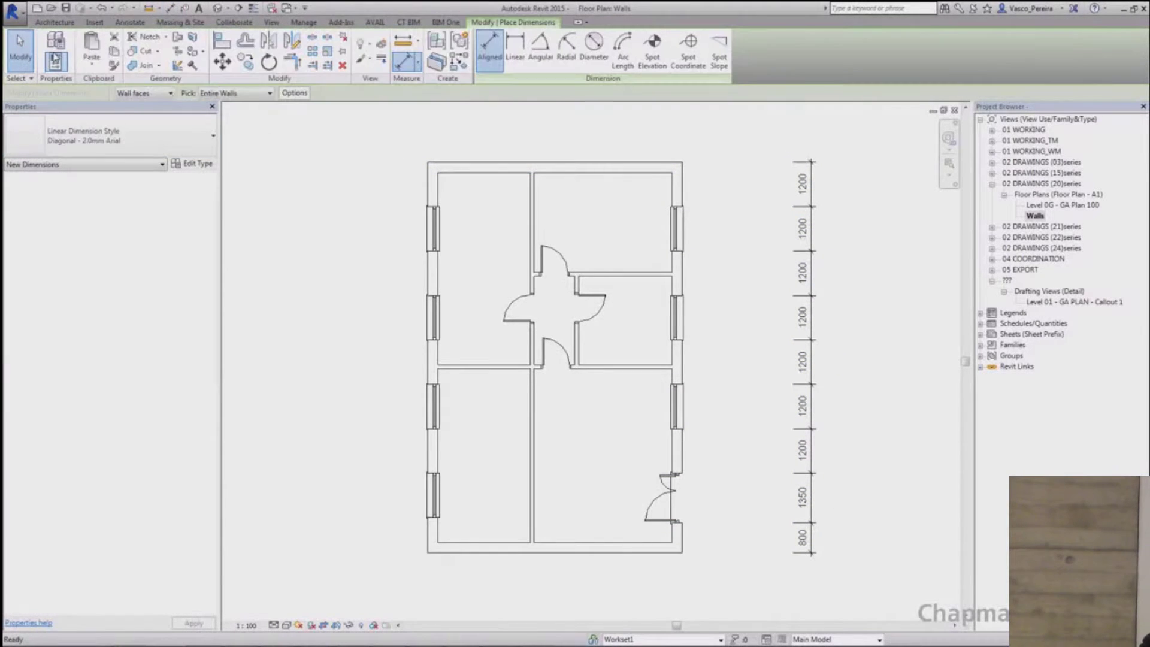
left_click(234, 94)
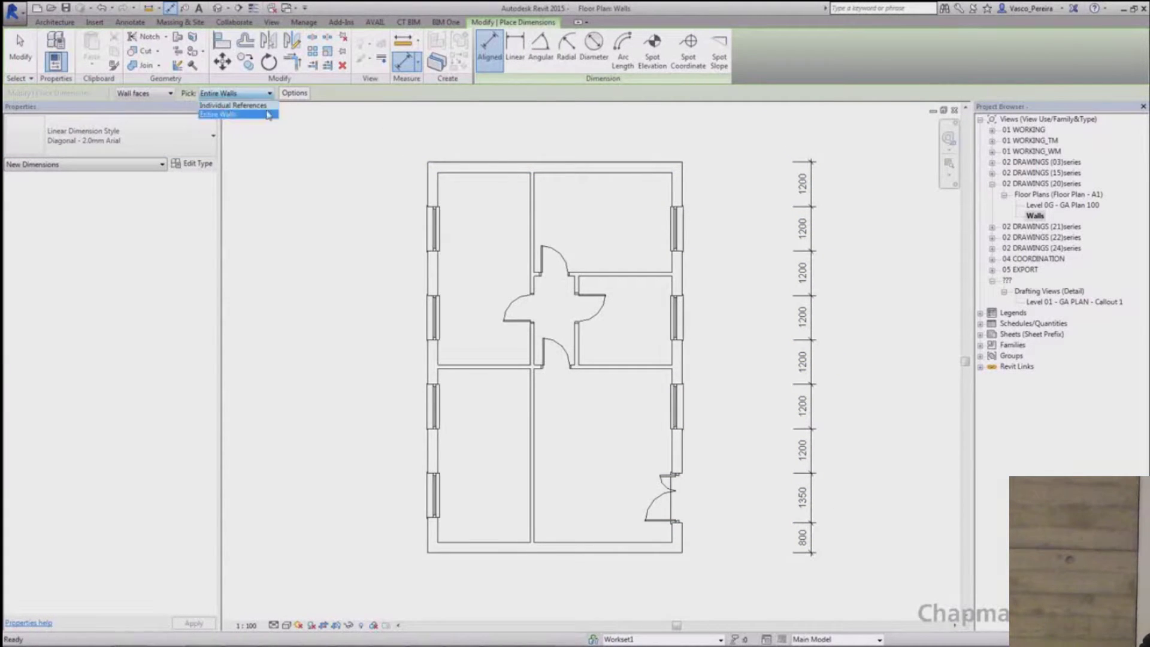
left_click(294, 94)
left_click(294, 95)
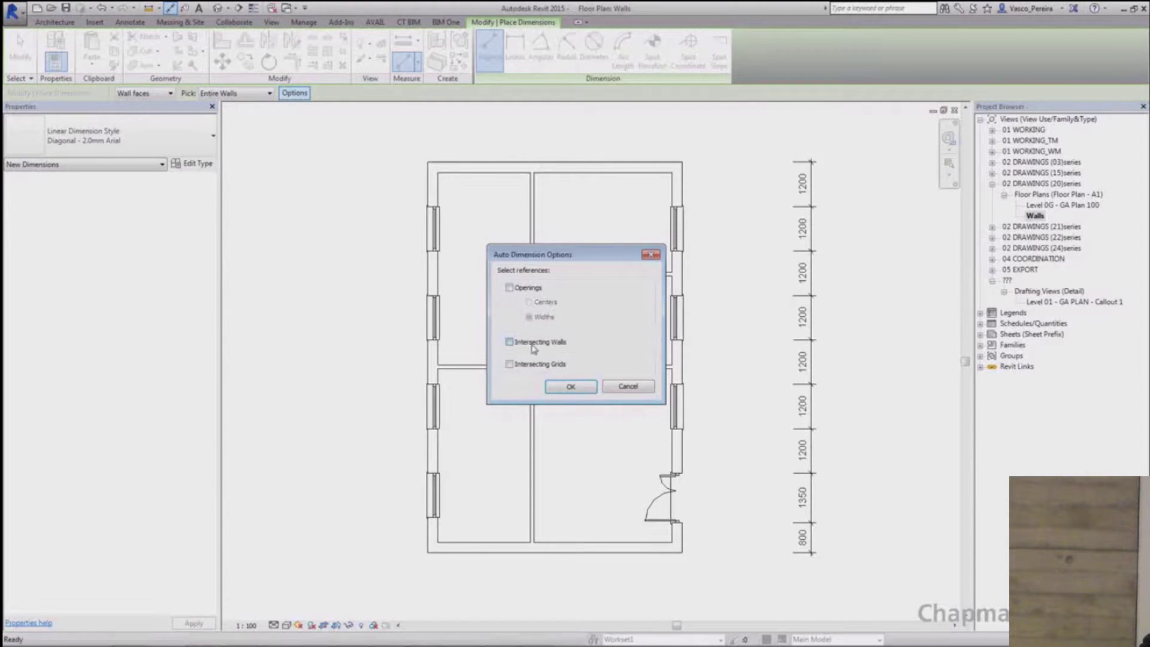
left_click(549, 381)
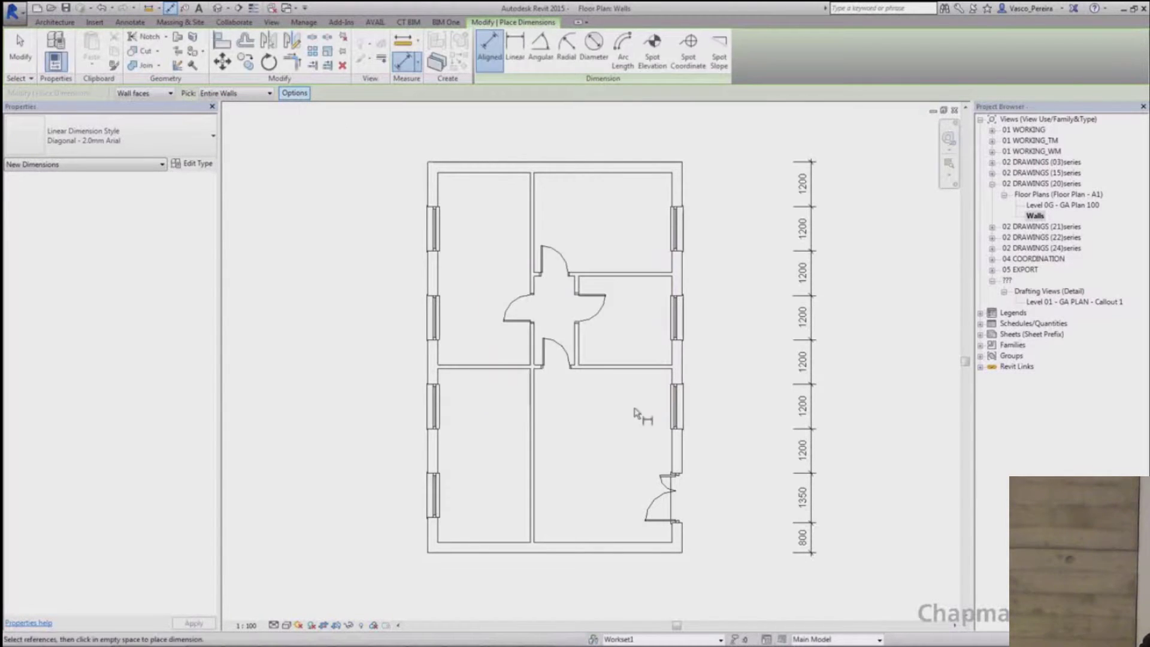
left_click(686, 363)
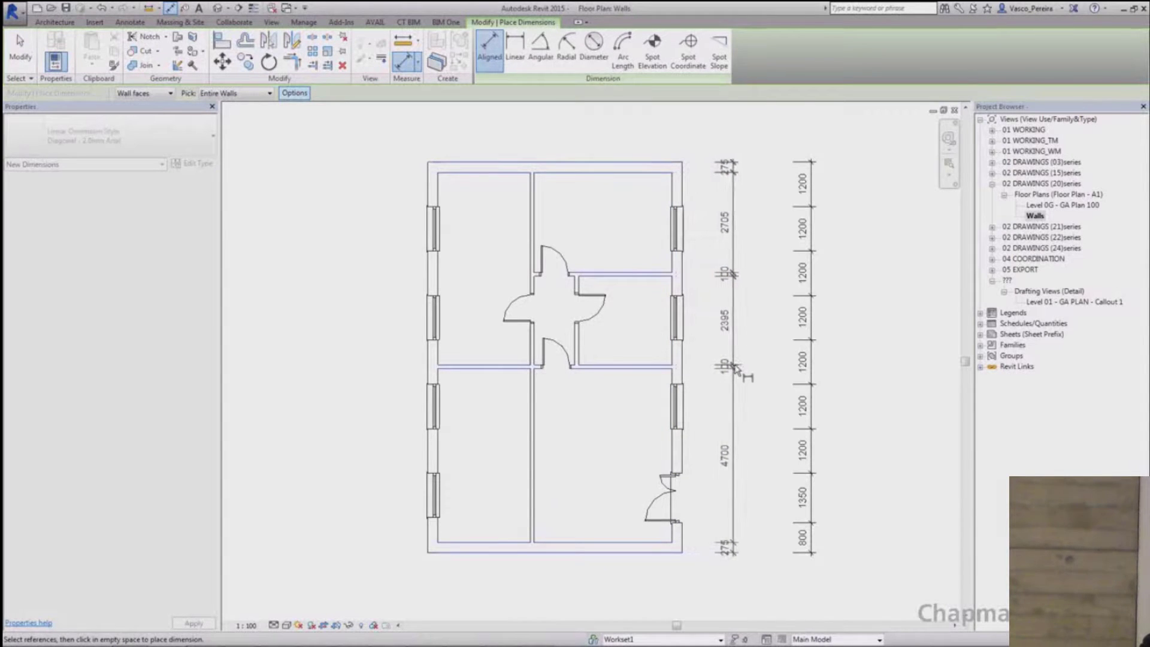
left_click(764, 367)
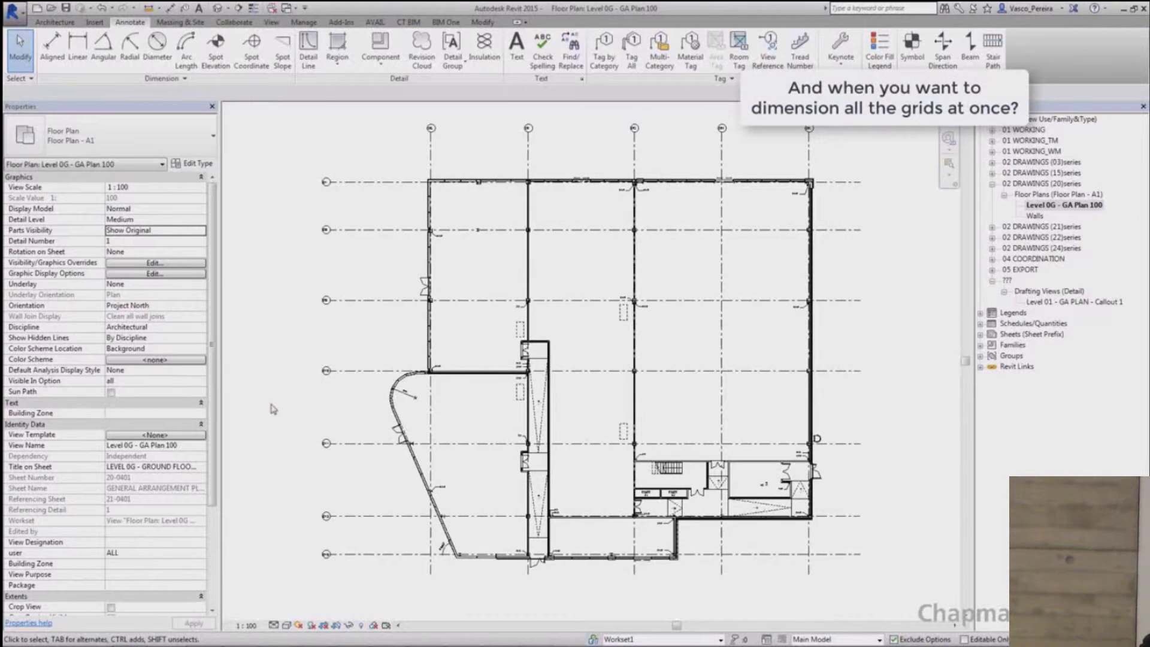
Step: Draw a rectangular enclosure of Concept - Ext 100 walls around the Level 0G plan, about 53300 by 45800 mm, crossing all the grid lines
scroll(536, 347, "up", 7)
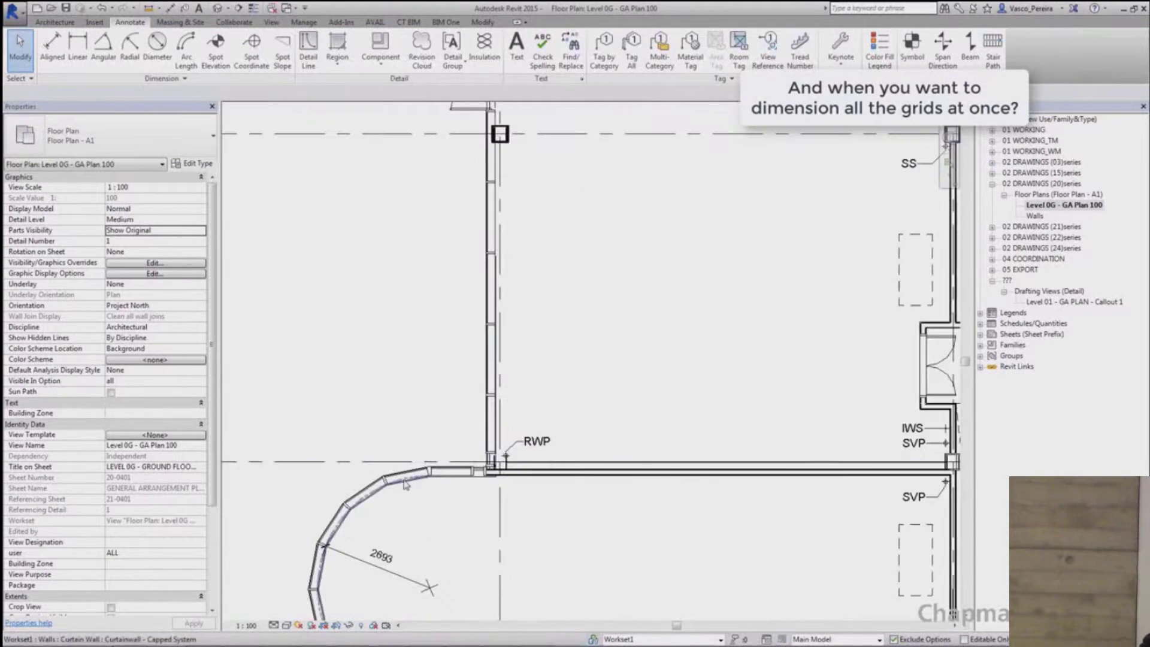
middle_click_drag(392, 487, 487, 239)
scroll(486, 238, "down", 5)
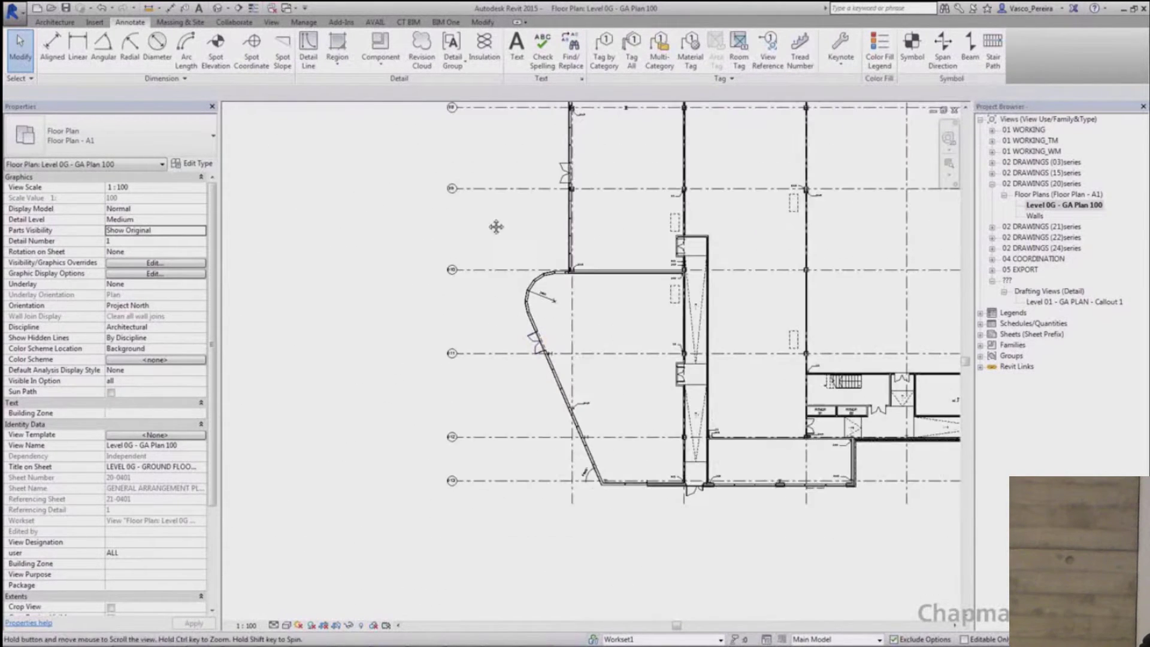
scroll(487, 238, "down", 3)
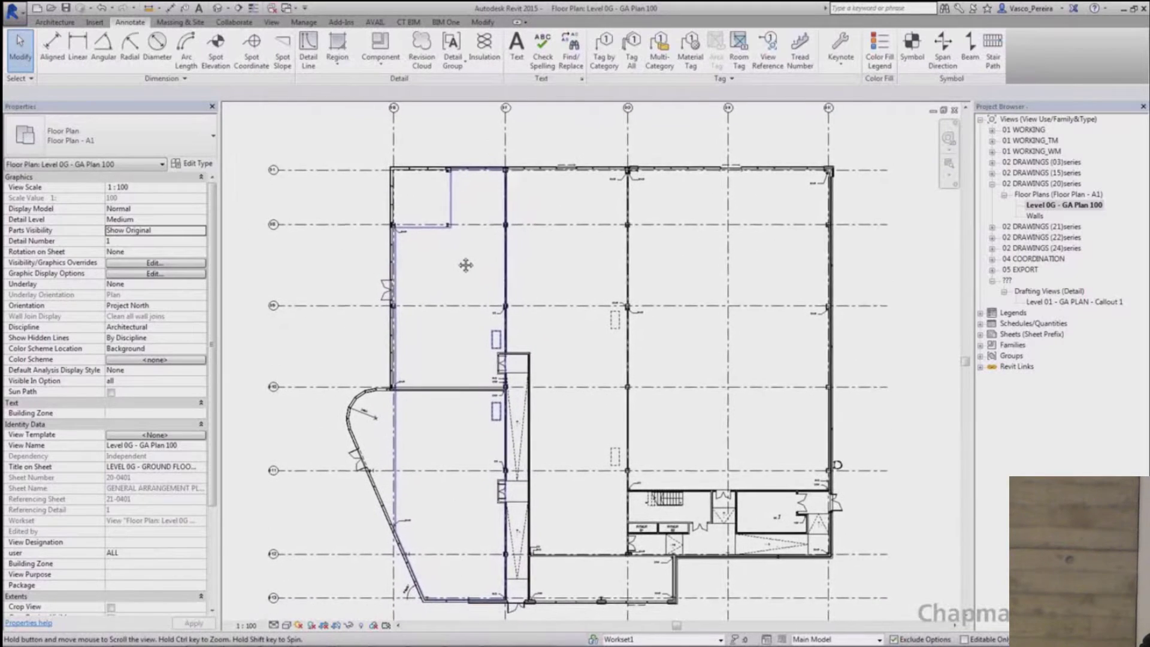
scroll(467, 264, "down", 3)
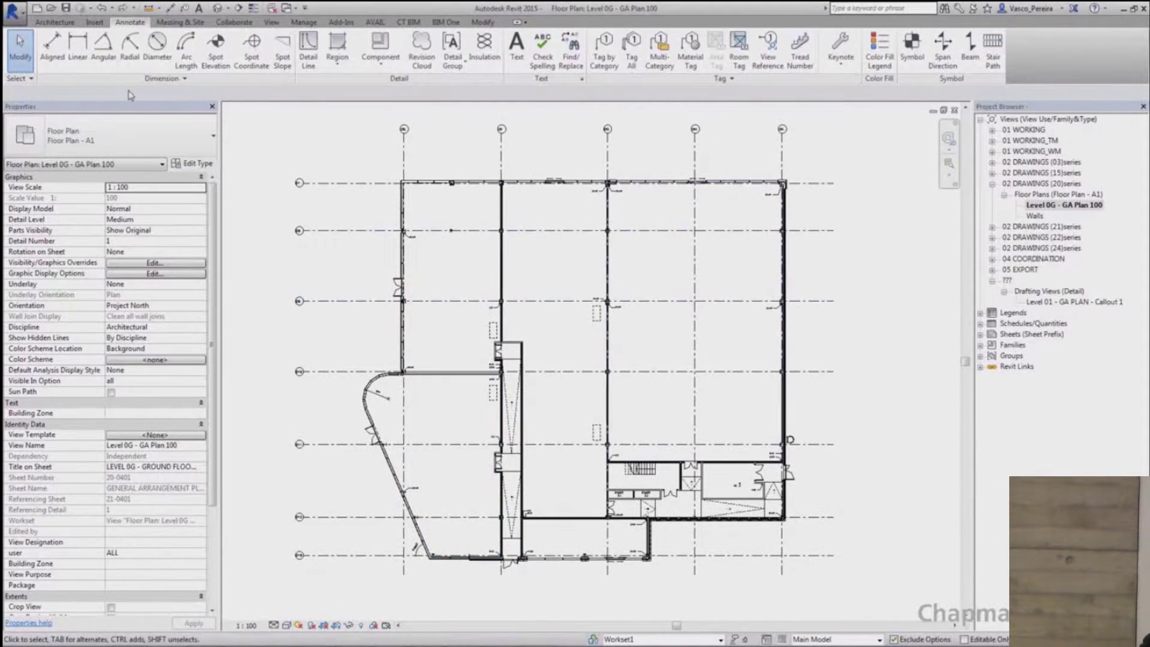
left_click(54, 22)
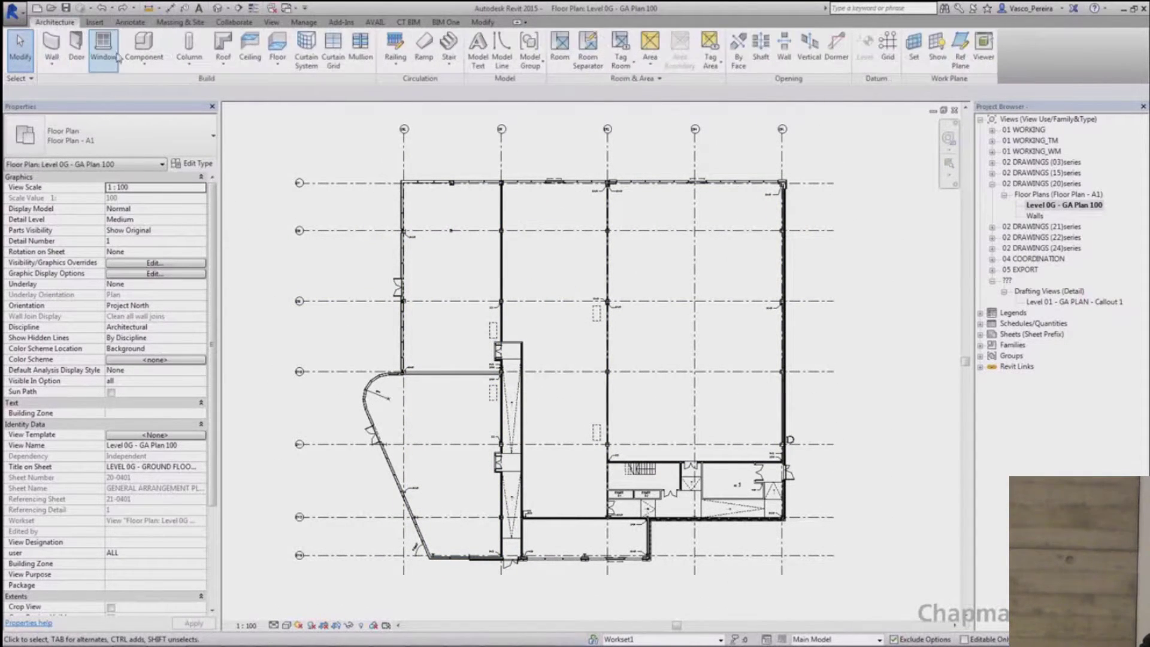
left_click(54, 46)
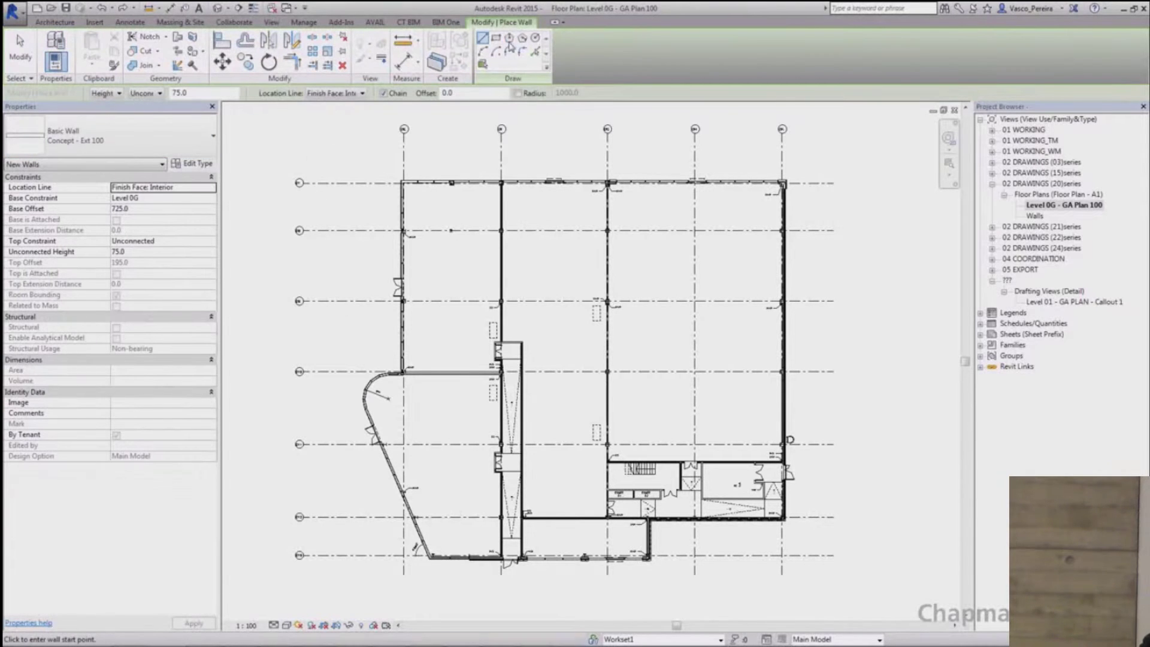
left_click(499, 39)
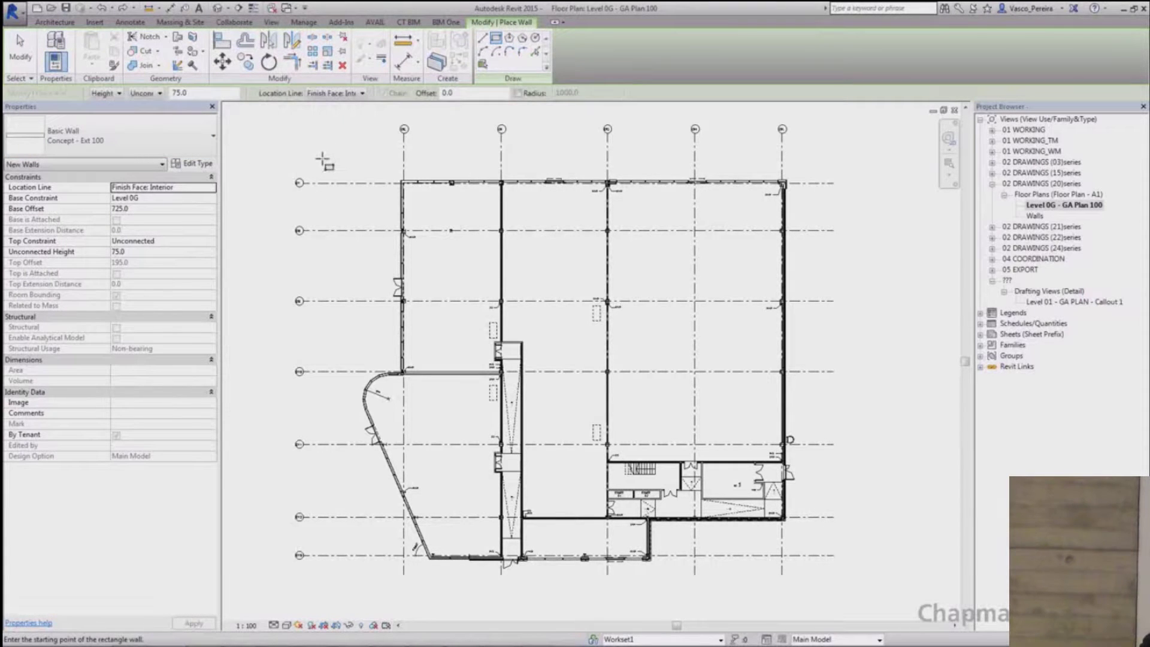
left_click(321, 158)
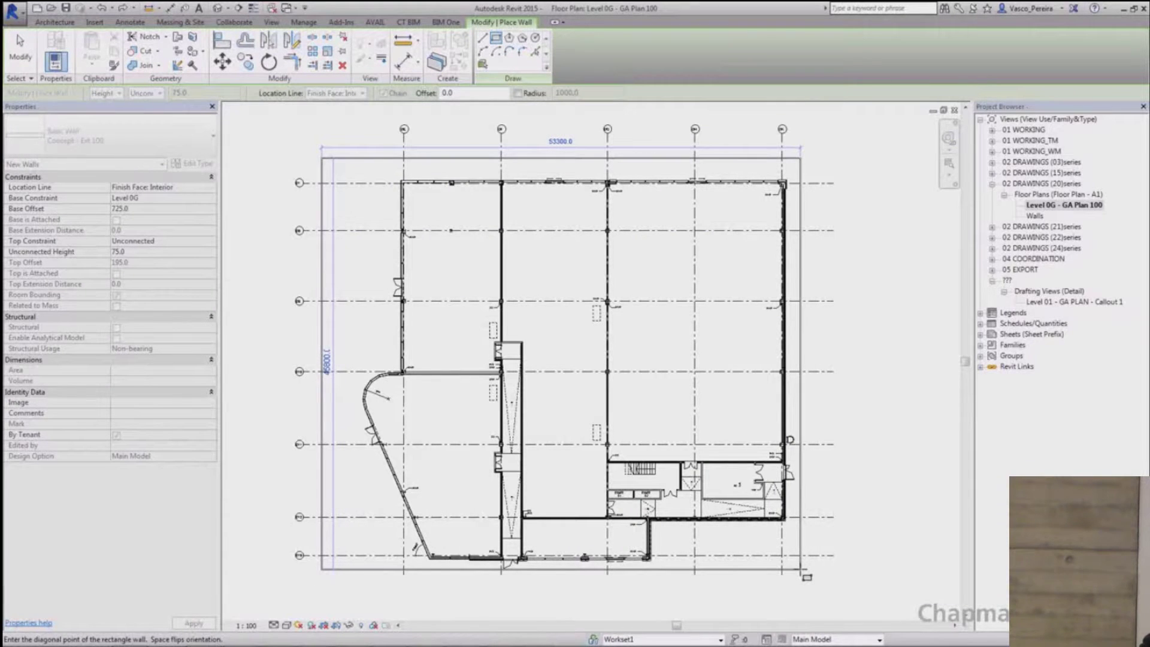
left_click(802, 570)
key("Escape")
key("Escape")
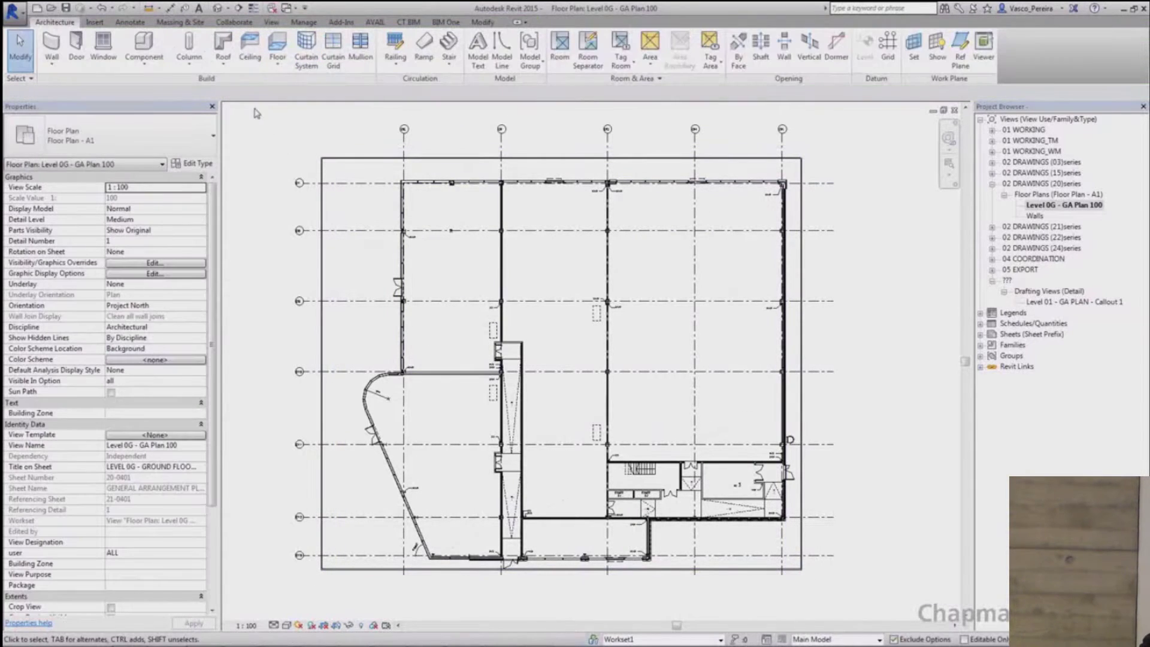
Step: Set up Aligned Dimension to pick Entire Walls with only Intersecting Grids as automatic references
left_click(130, 21)
left_click(51, 48)
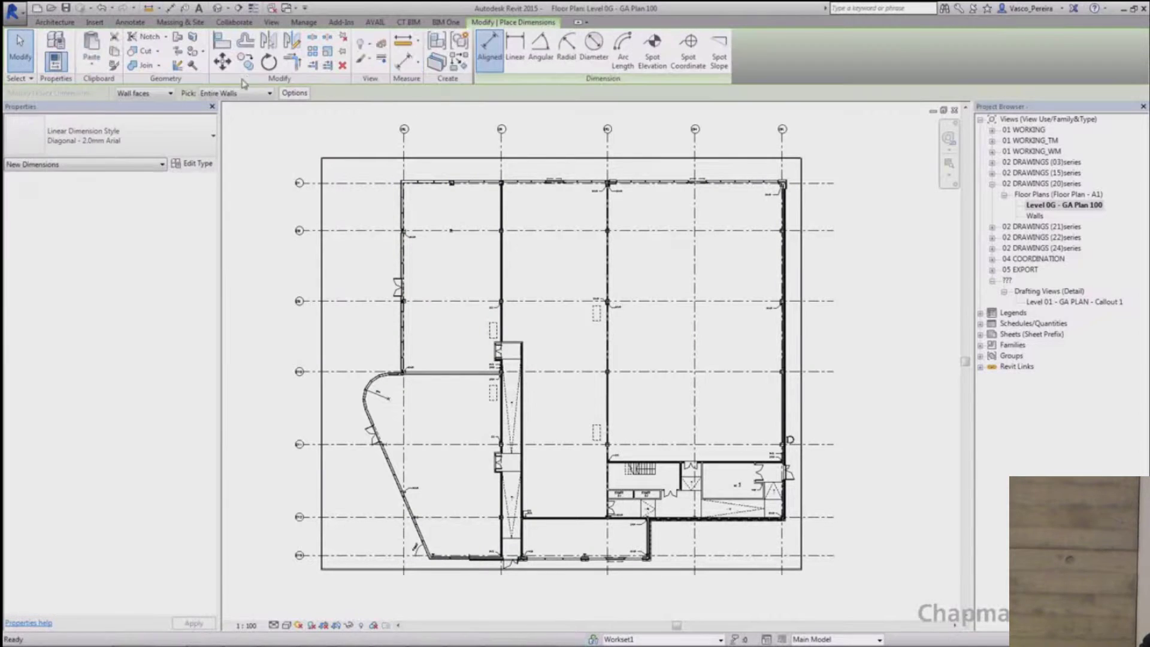
left_click(237, 93)
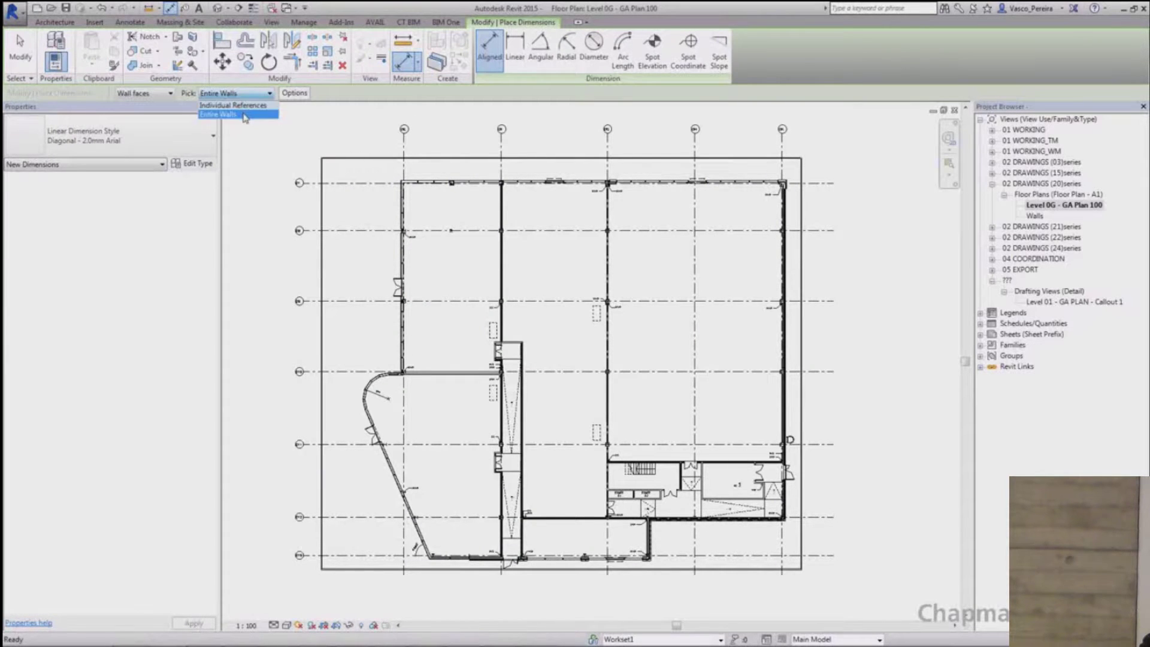
left_click(243, 117)
left_click(294, 92)
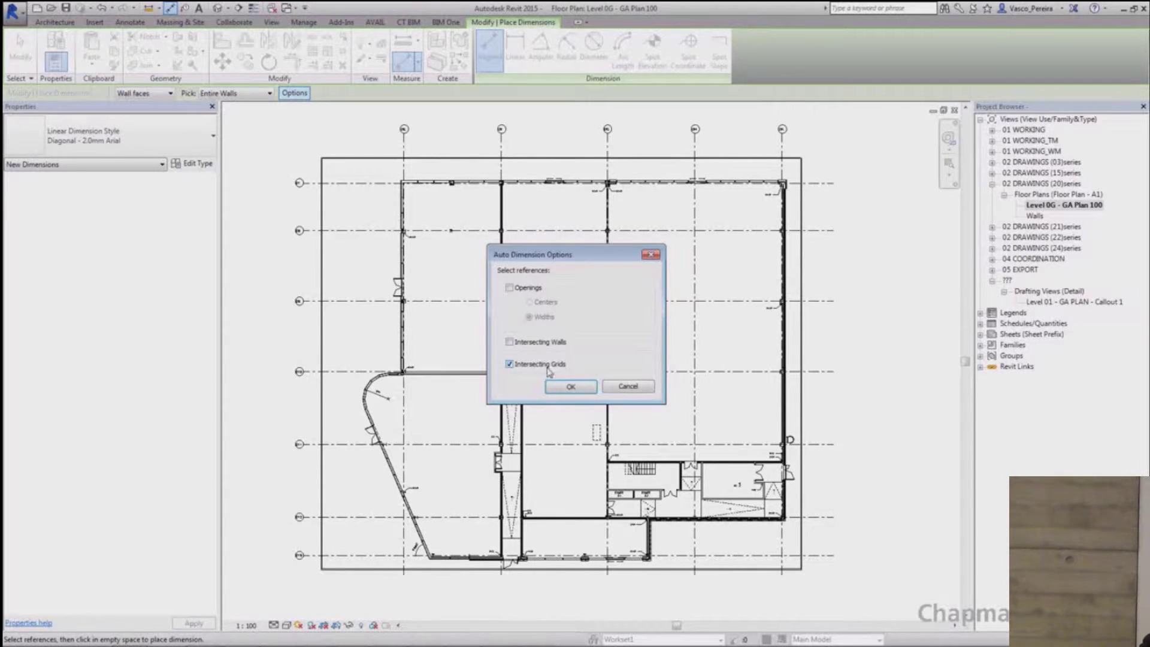
left_click(569, 388)
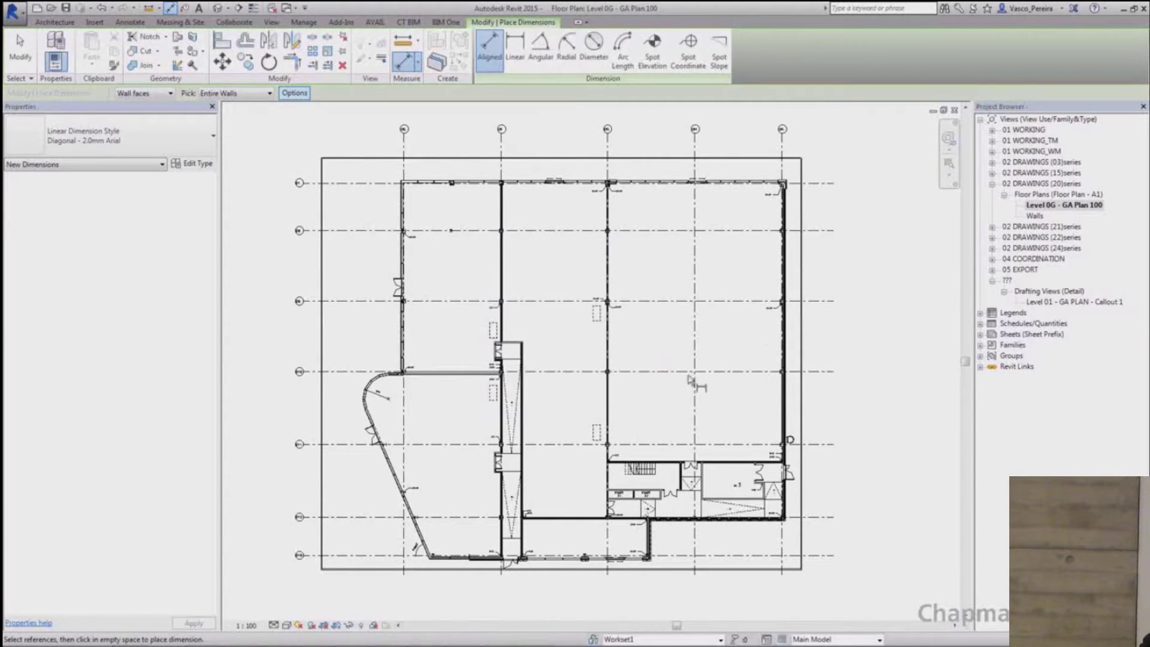
Step: Place automatic grid dimension strings along the right, top and left walls of the rectangular enclosure
left_click(812, 217)
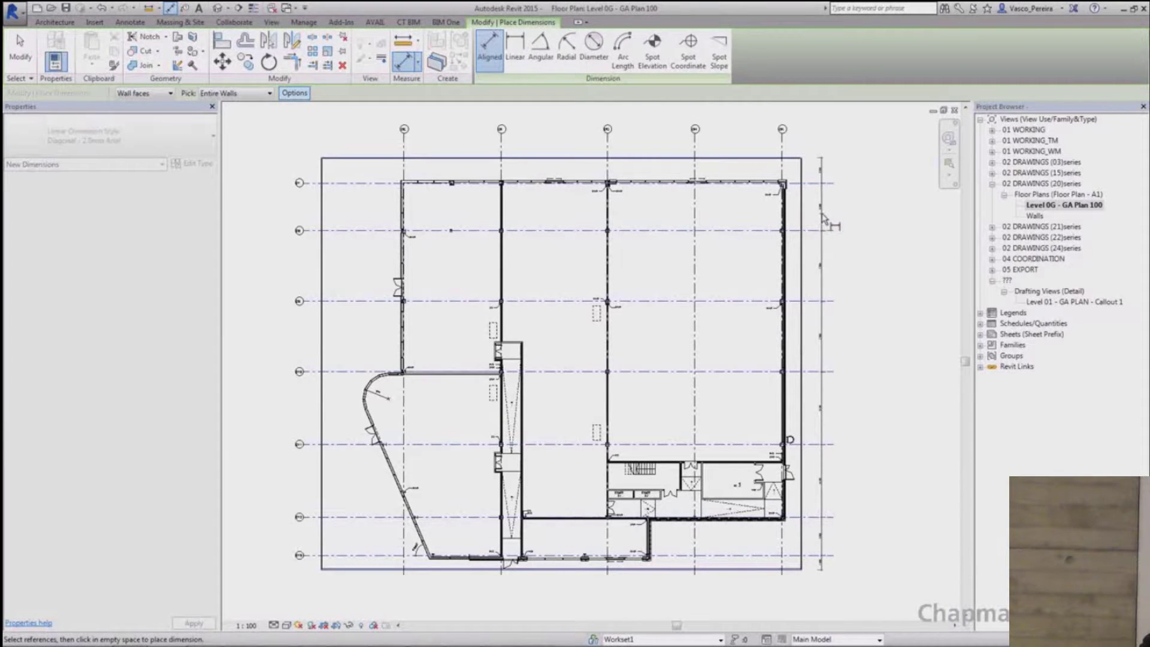
left_click(828, 228)
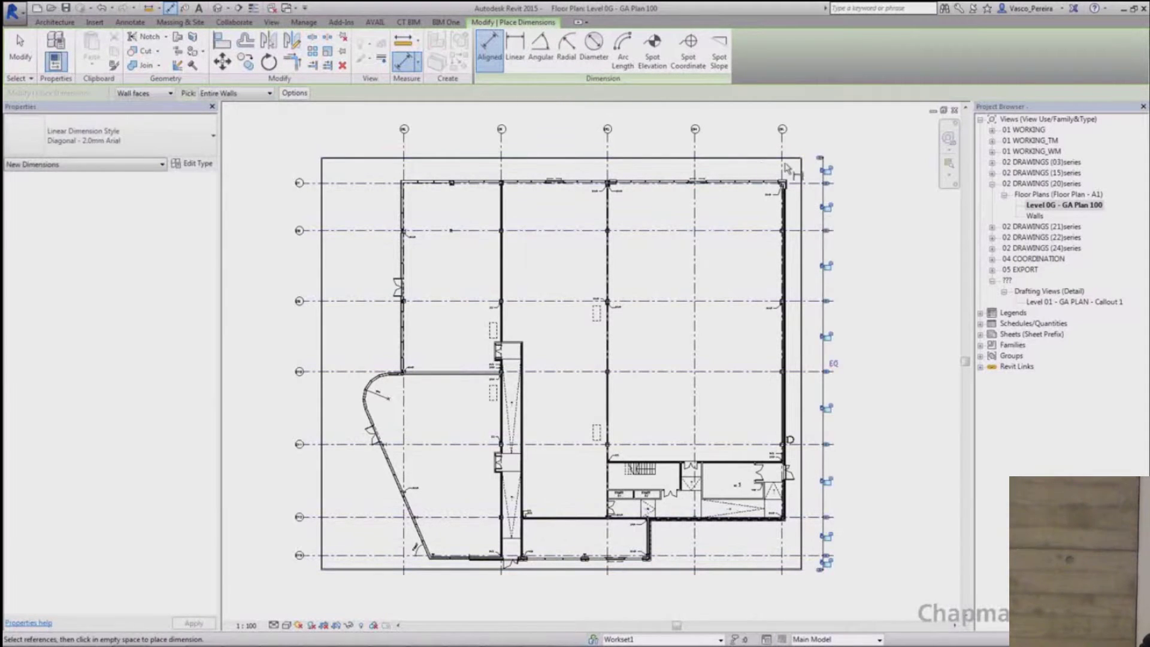
left_click(791, 169)
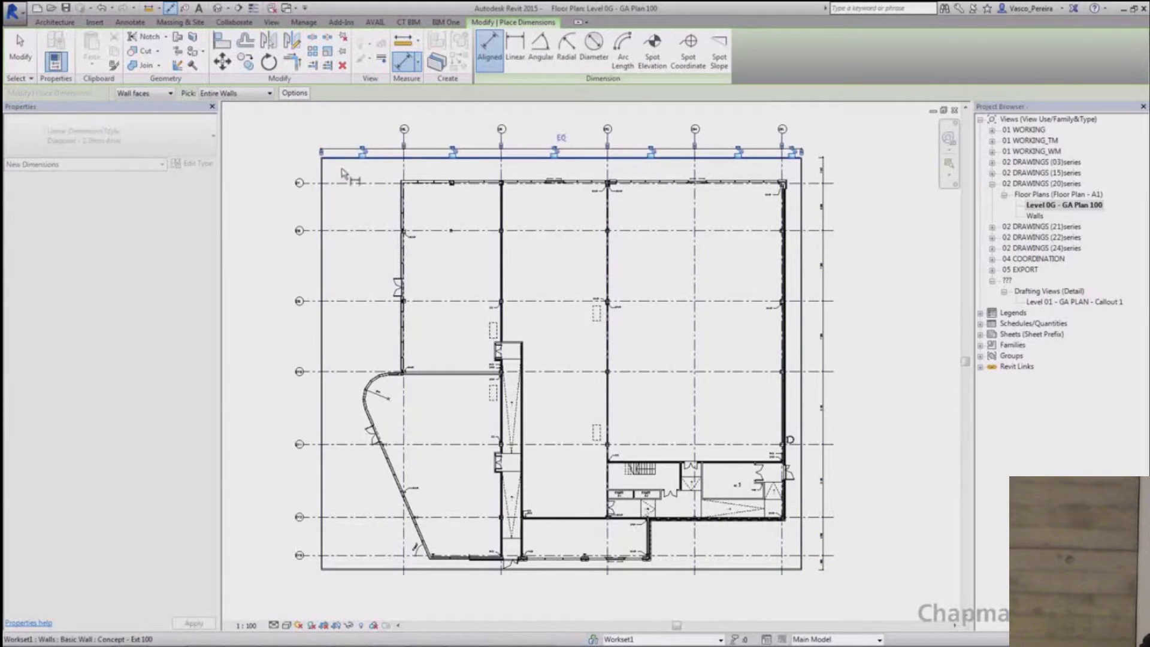
left_click(339, 175)
left_click(333, 190)
left_click(332, 191)
Step: Delete the top and left walls of the rectangular enclosure so their end segments leave the grid dimensions
scroll(333, 186, "up", 5)
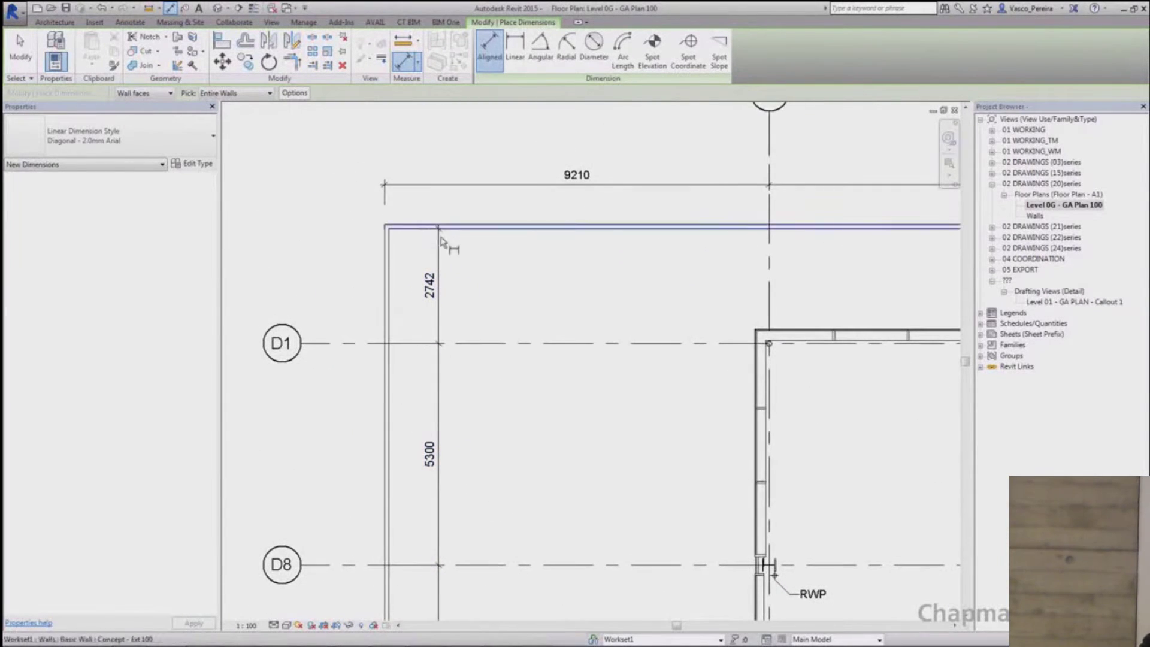
key("Escape")
key("Escape")
left_click(468, 234)
key("Delete")
left_click(386, 281)
key("Delete")
Step: Delete what remains of the rectangular wall enclosure on the far side of the plan
scroll(390, 279, "down", 2)
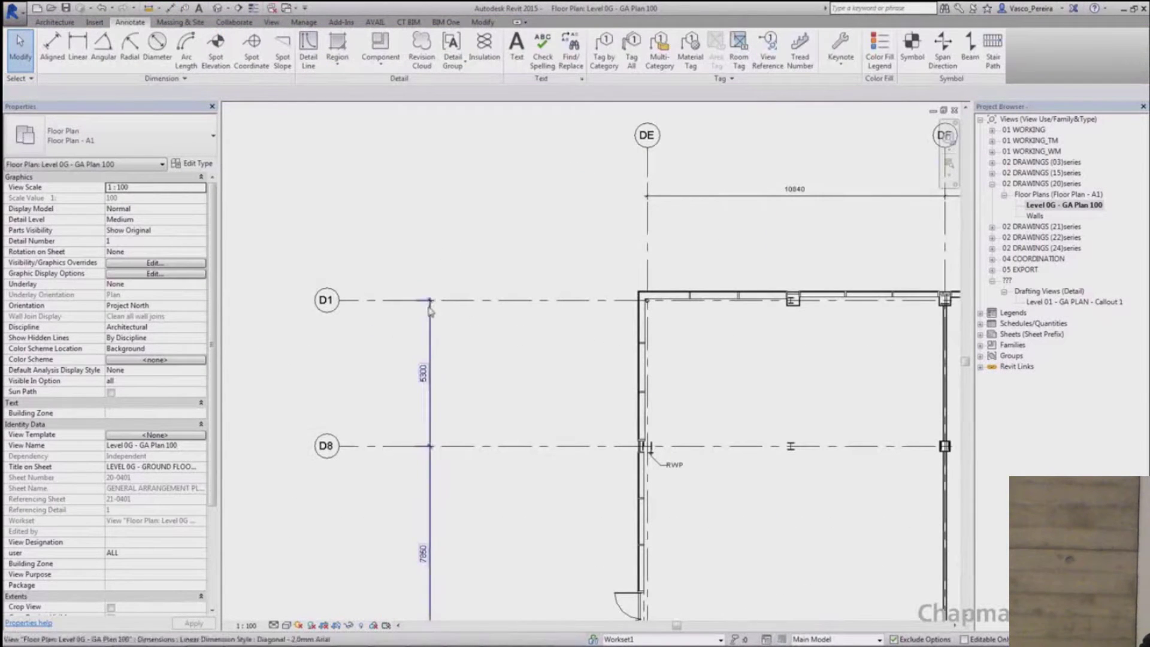
scroll(550, 187, "down", 2)
middle_click_drag(717, 337, 593, 317)
scroll(713, 242, "down", 3)
key("Tab")
left_click(817, 243)
key("Delete")
middle_click_drag(881, 314, 874, 342)
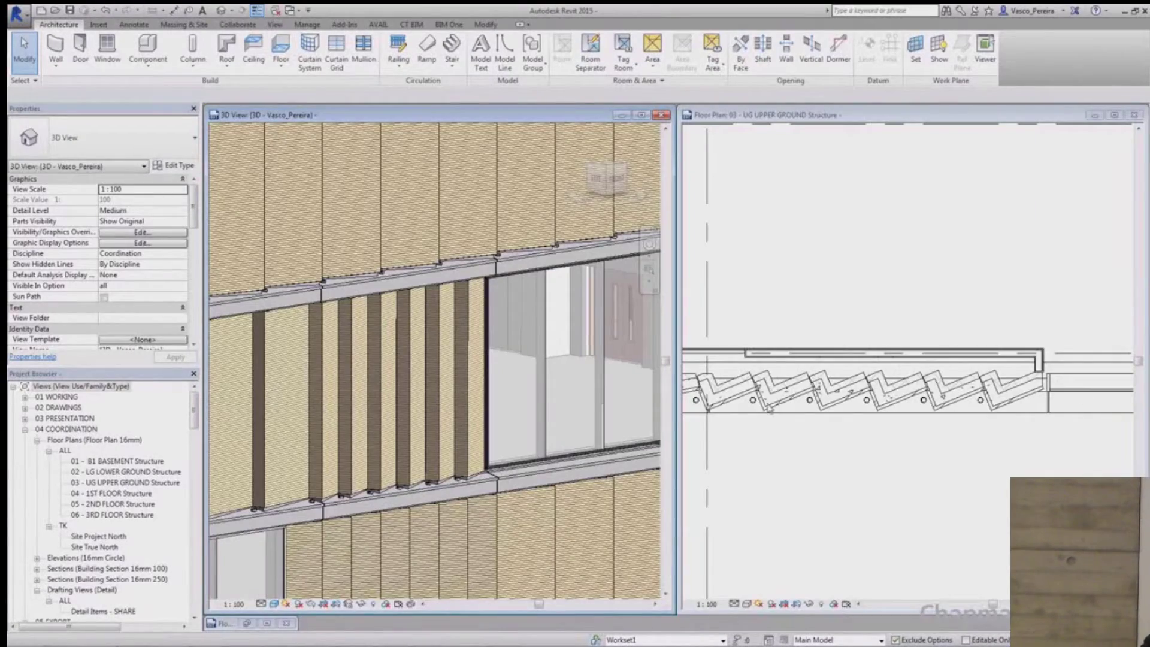
Step: Select the row of adjoining zigzag BLOCK 01 facade panels beside the window, using the plan and 3D views, and remove them
left_click(776, 398)
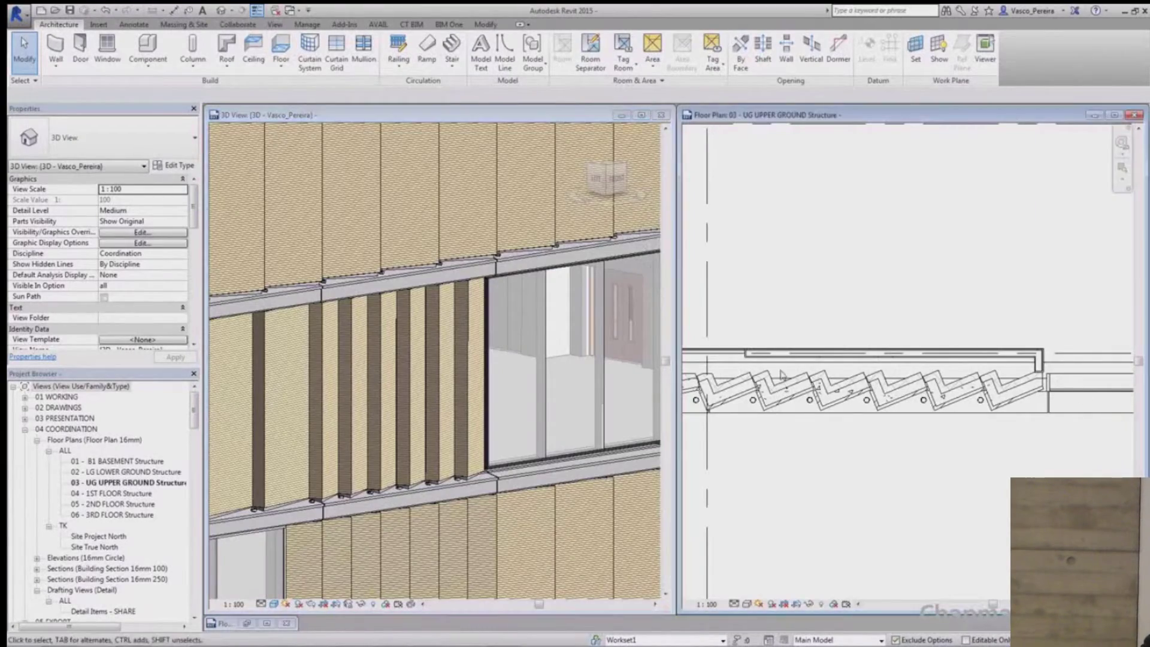
left_click(797, 401)
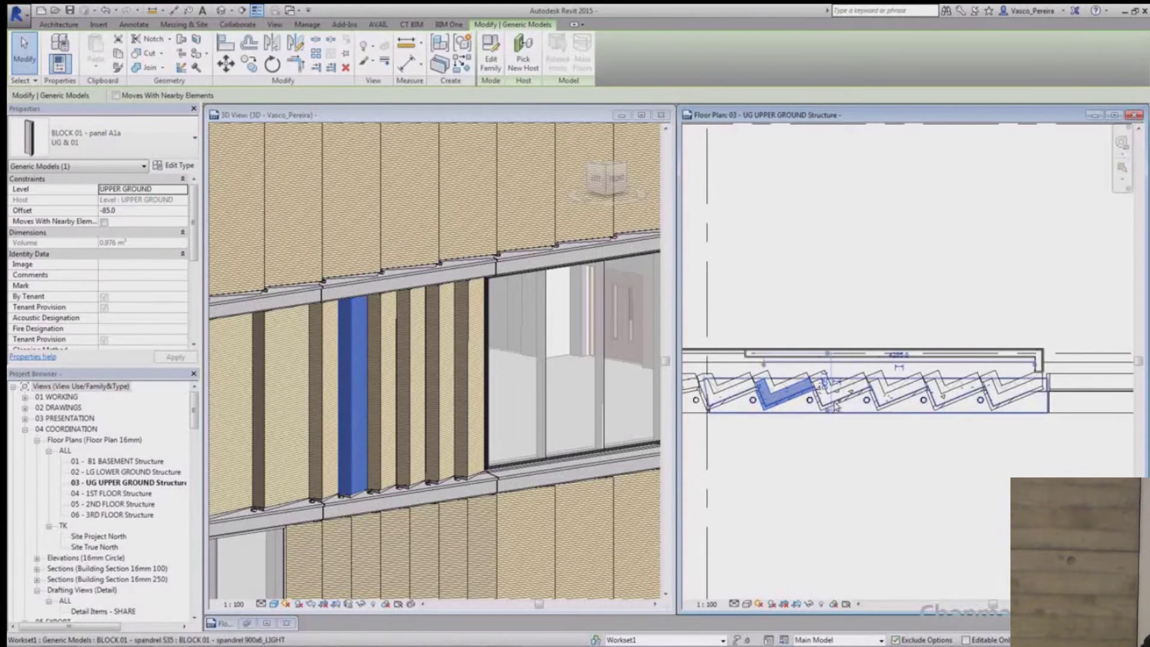
left_click(372, 422, "ctrl")
left_click(418, 409, "ctrl")
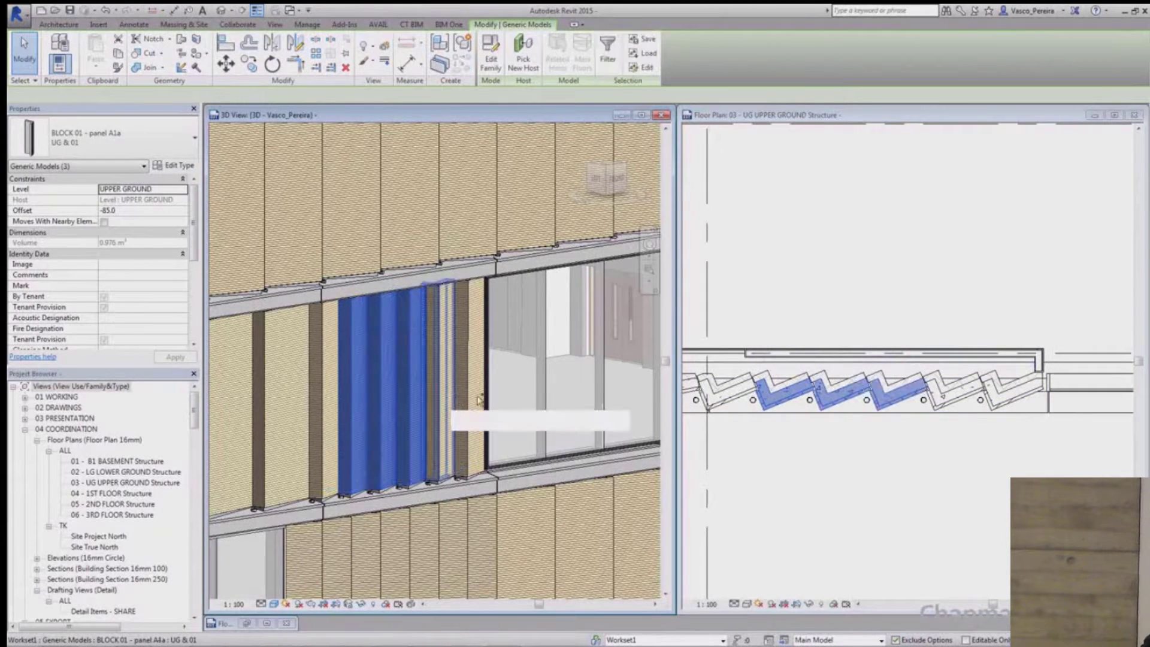
left_click(444, 405, "ctrl")
left_click(472, 404, "ctrl")
left_click(329, 410, "ctrl")
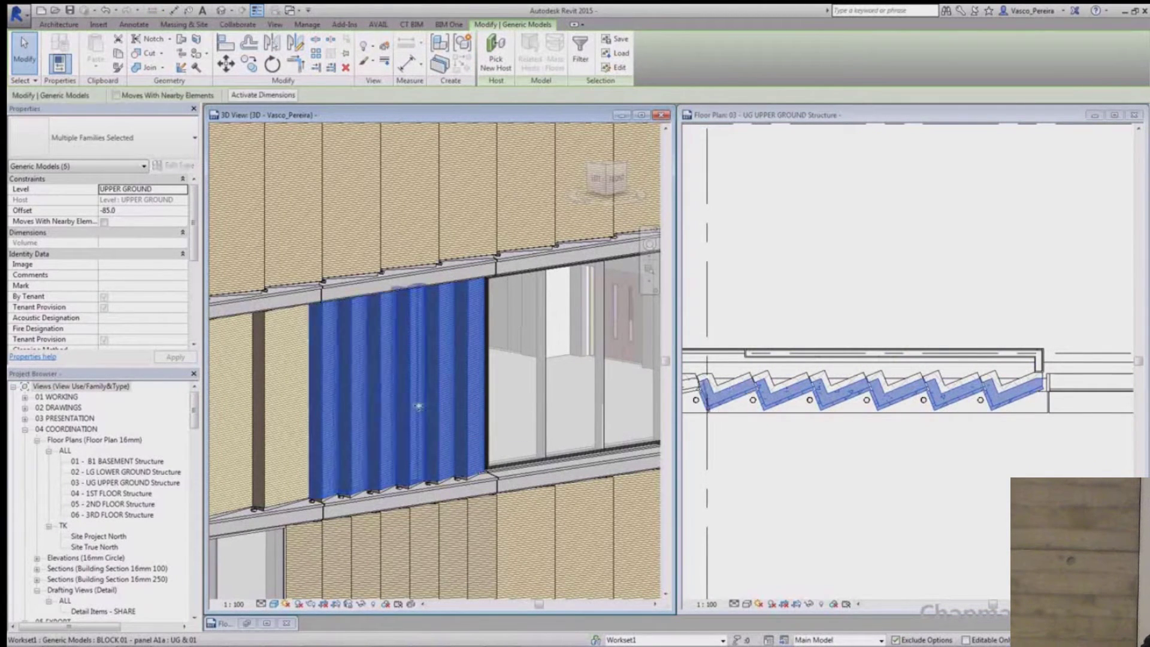
key("Escape")
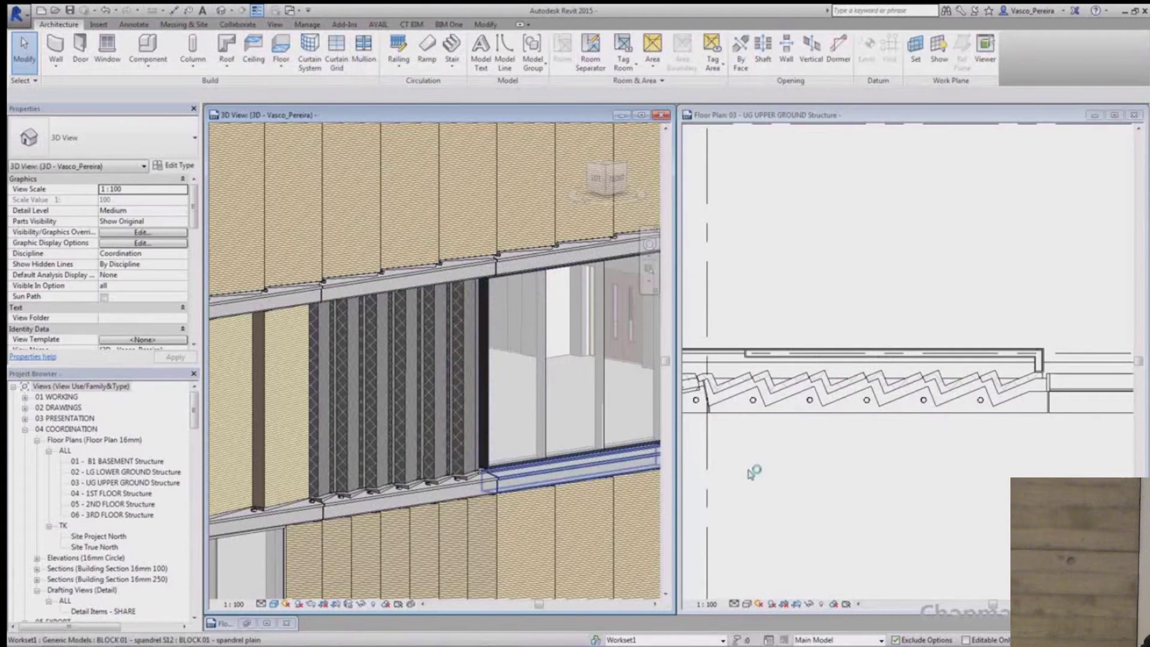
Step: Start an in-place Generic Models component named Test in the 03 - UG UPPER GROUND Structure plan at the zigzag panels
left_click(863, 470)
scroll(864, 414, "up", 3)
scroll(825, 377, "up", 2)
middle_click_drag(864, 415, 800, 375)
middle_click_drag(1050, 400, 939, 427)
middle_click_drag(1091, 467, 987, 450)
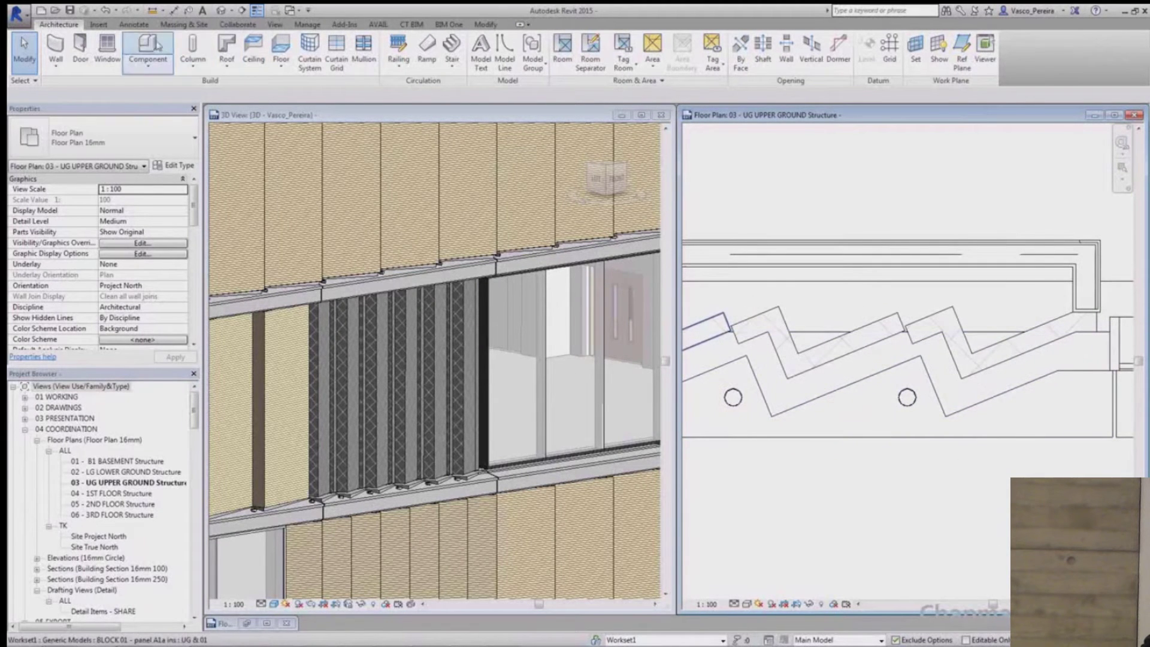
left_click(148, 62)
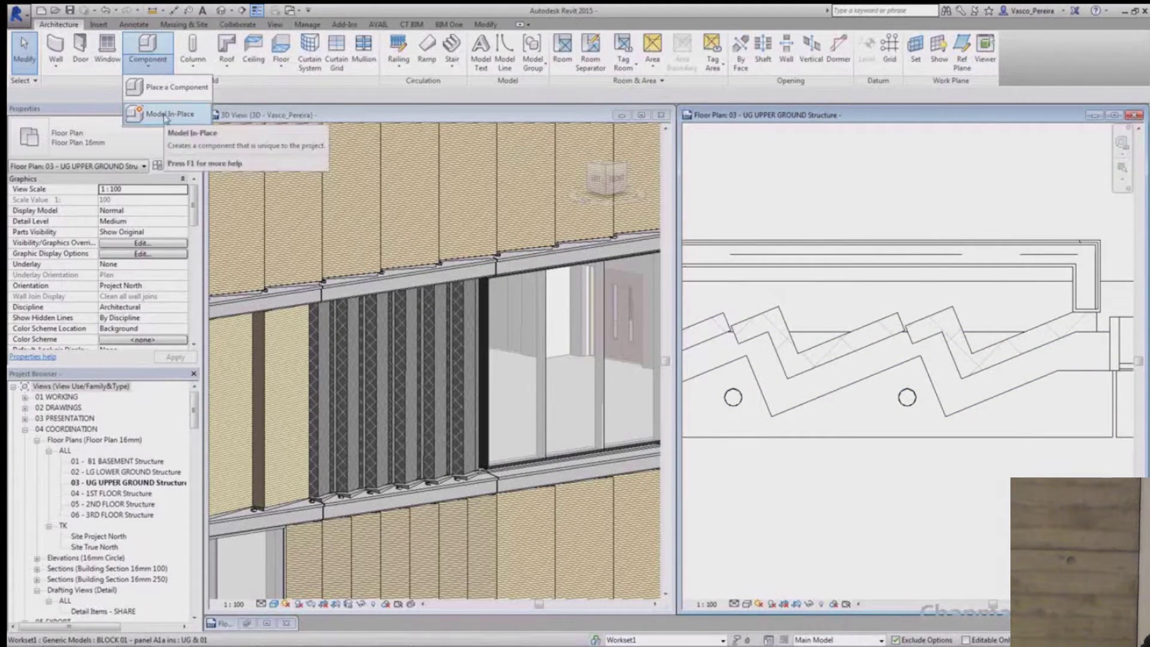
left_click(164, 113)
left_click(542, 281)
left_click(528, 328)
left_click(590, 460)
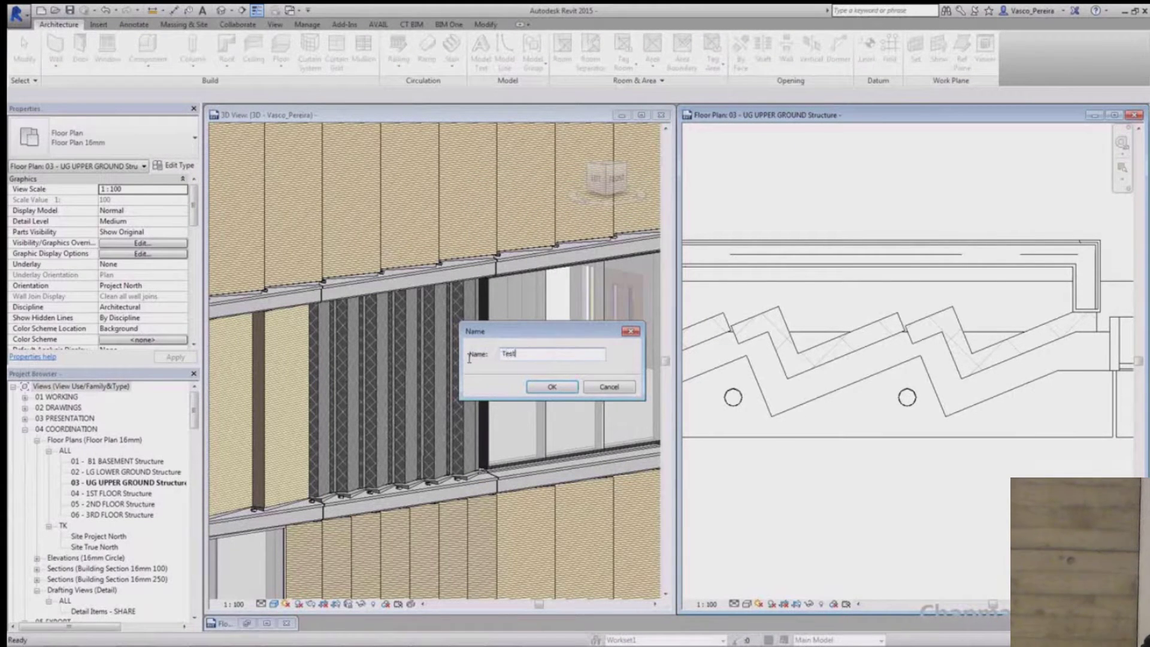
key("Return")
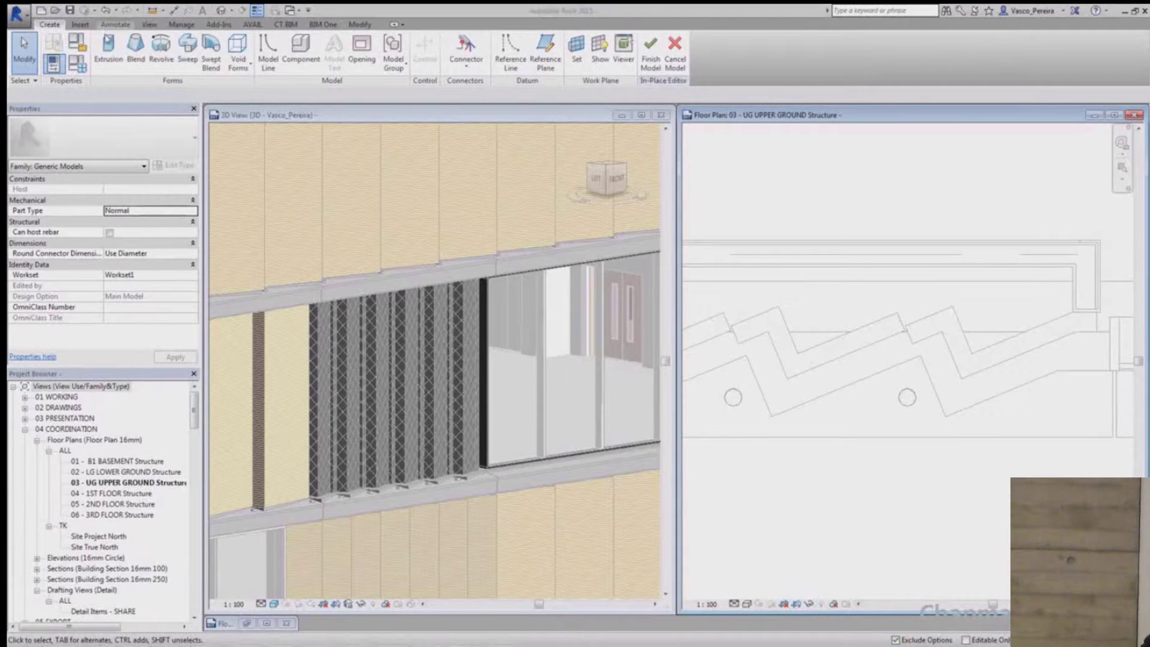
Step: Create a 200 mm high extrusion from the picked edges of the zigzag panel outline between the two round elements
left_click(109, 50)
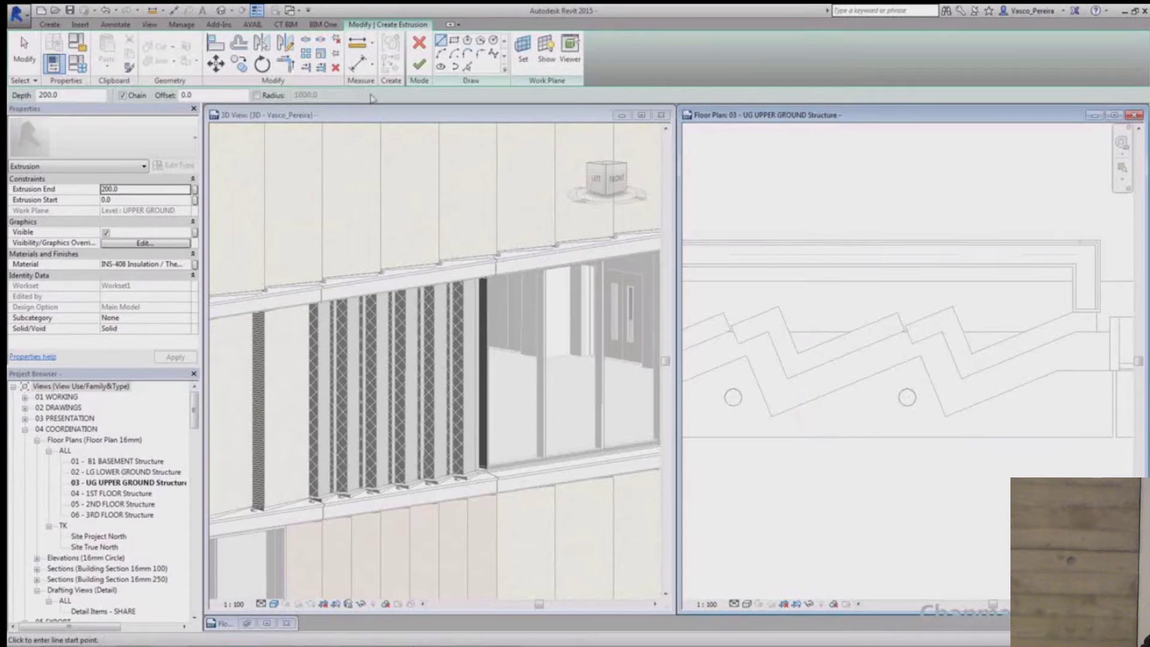
left_click(466, 65)
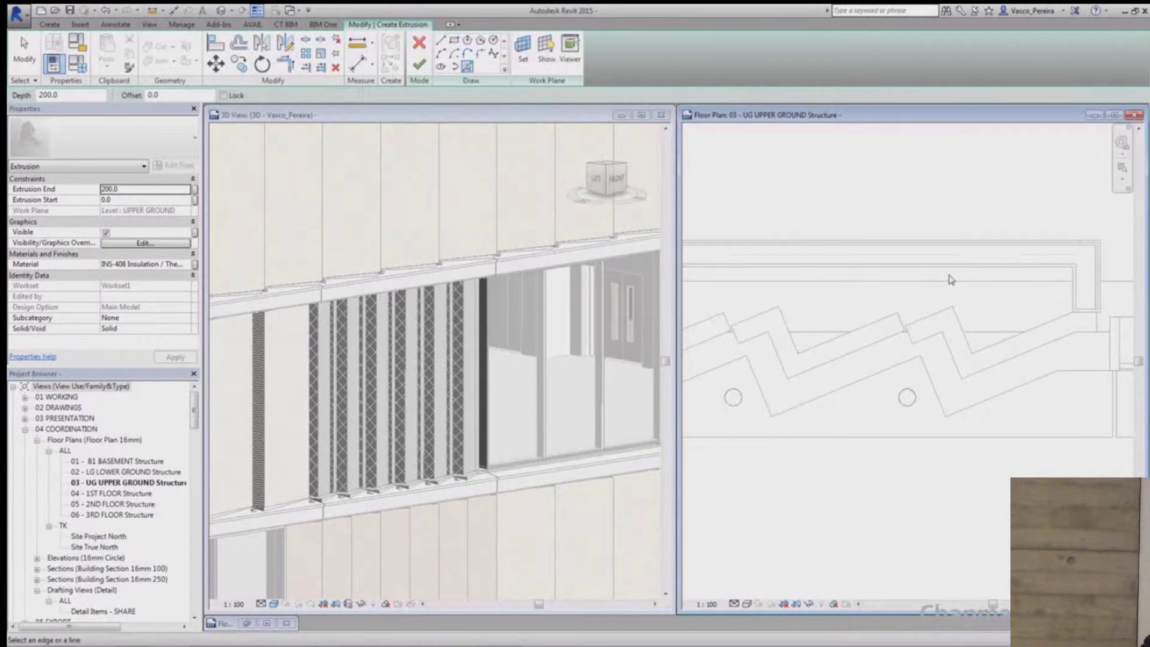
left_click(847, 353)
left_click(873, 375)
left_click(762, 389)
left_click(756, 339)
scroll(730, 387, "up", 3)
key("Escape")
left_click(772, 366)
left_click(1052, 323)
left_click(420, 64)
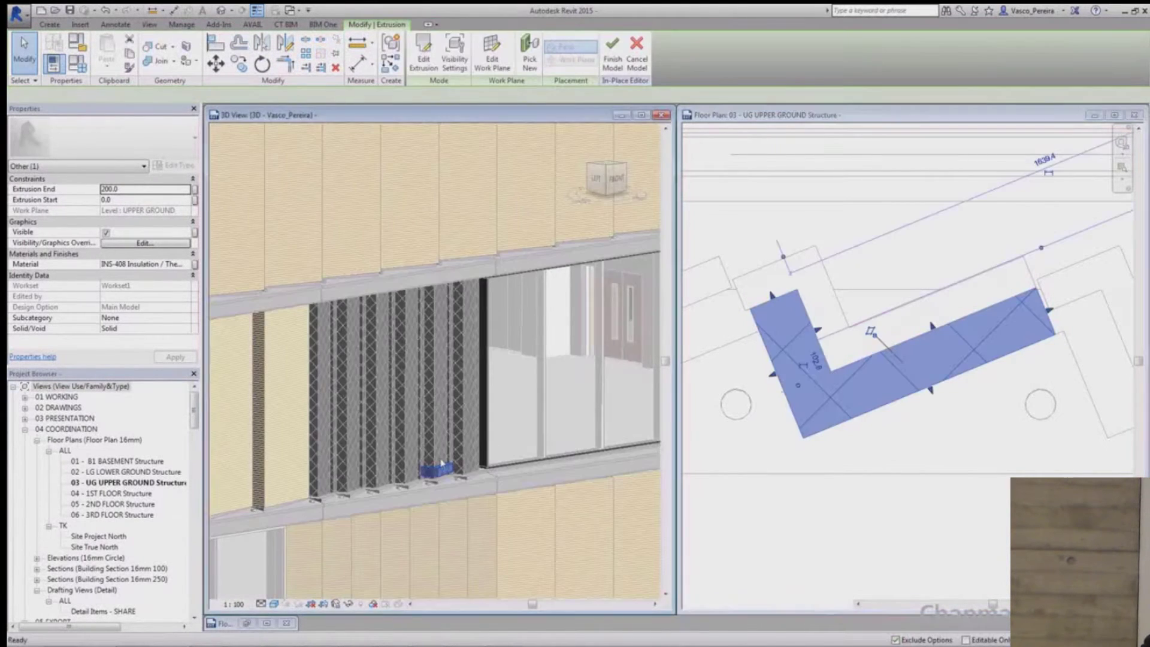
Step: Raise the extrusion's top to about 967 mm and align its bottom face with the top of the ledge below
scroll(440, 459, "up", 3)
left_click_drag(429, 471, 429, 373)
scroll(427, 526, "up", 3)
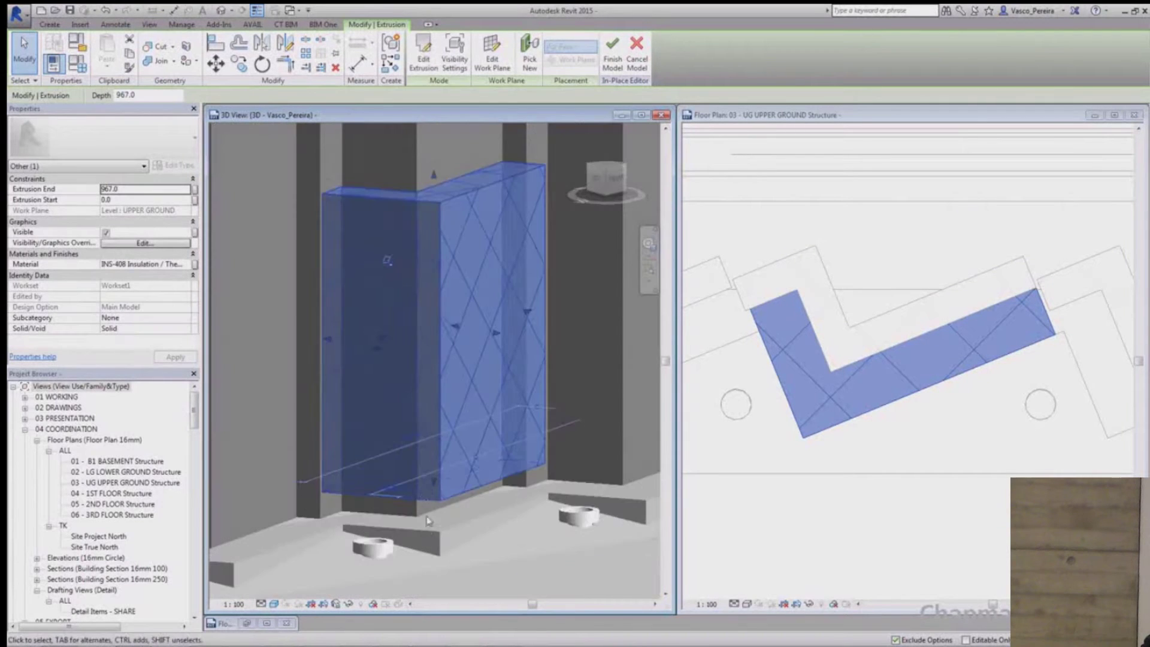
left_click_drag(436, 492, 435, 513)
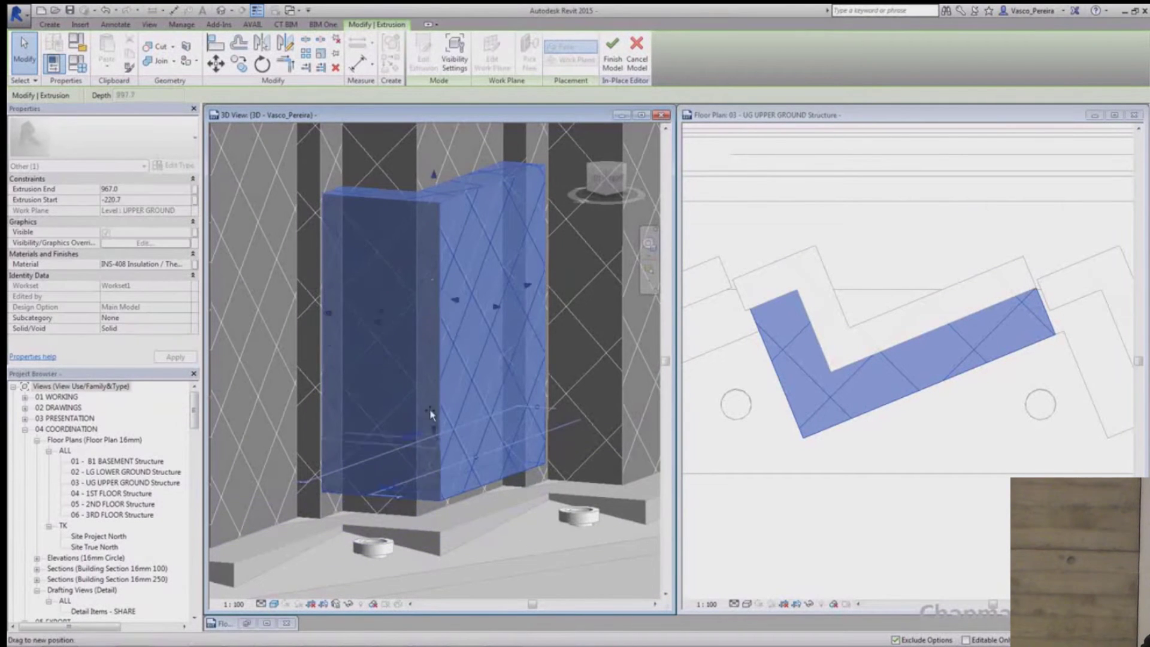
key("a")
key("l")
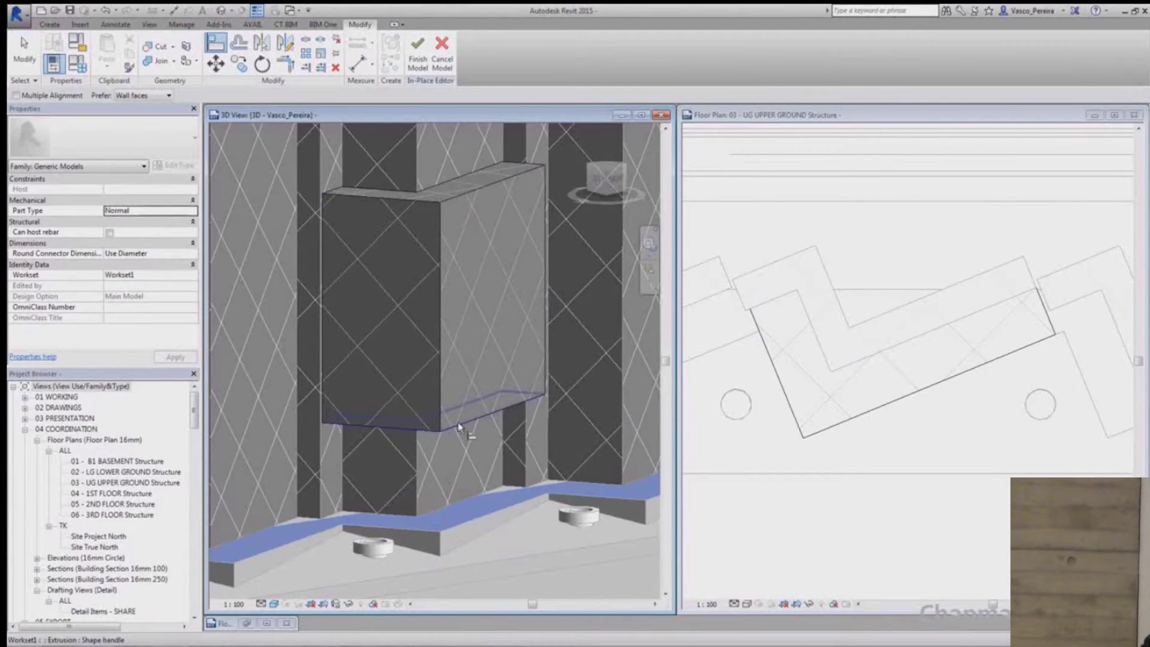
left_click(458, 426)
key("Escape")
Step: Align the extrusion's top face with the horizontal band above the panels, extending it to 4420 mm
scroll(459, 512, "down", 5)
scroll(468, 218, "up", 2)
key("a")
key("l")
key("a")
key("l")
key("Escape")
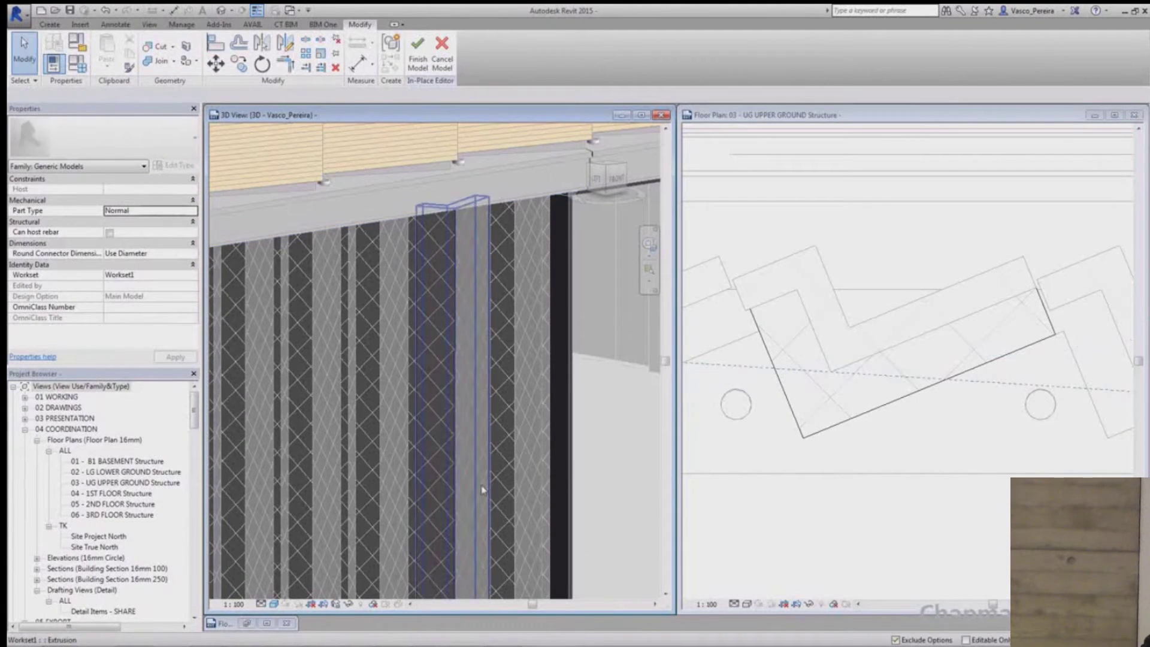
Step: Assign the Masonry - Brick BLOCK material to the full-height zigzag extrusion
scroll(482, 489, "down", 3)
middle_click_drag(488, 489, 488, 401)
left_click(829, 354)
left_click(486, 422)
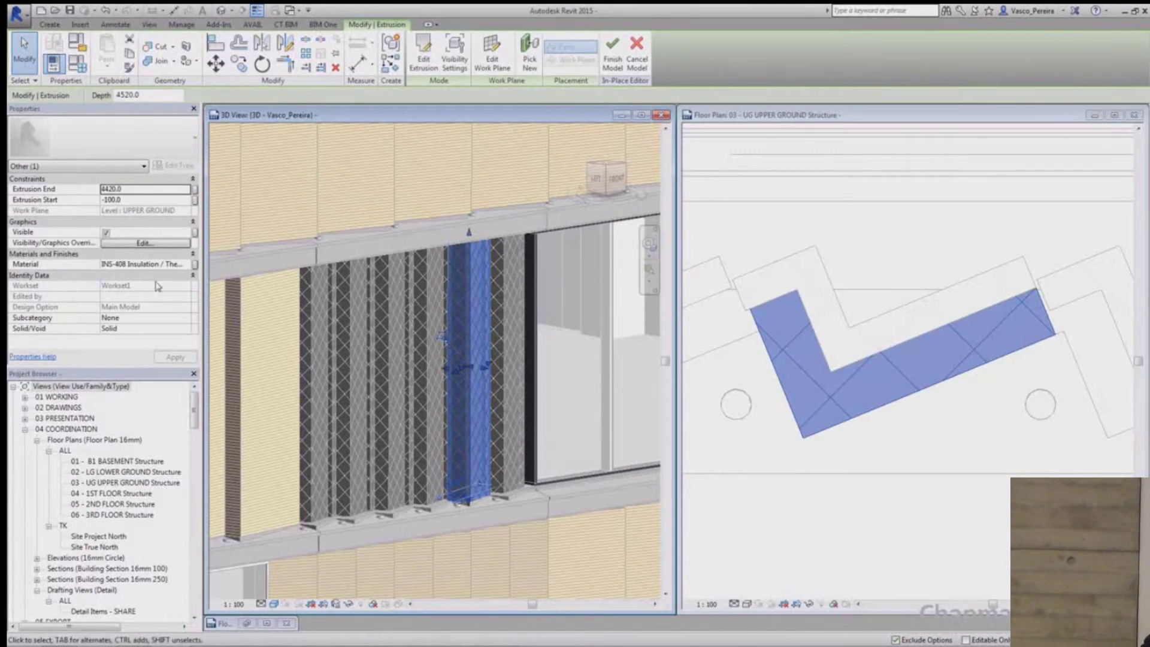
left_click(151, 264)
key("BackSpace")
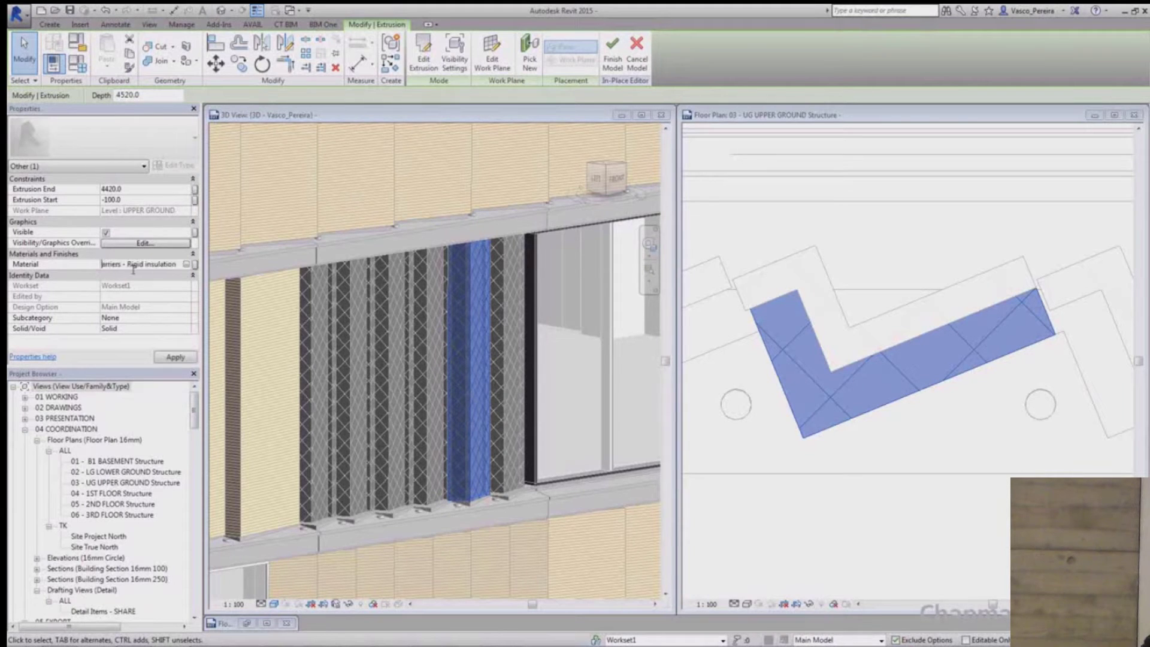
Step: Copy the zigzag extrusion to the clipboard from the plan view and finish the in-place model
left_click(613, 378)
left_click(474, 411)
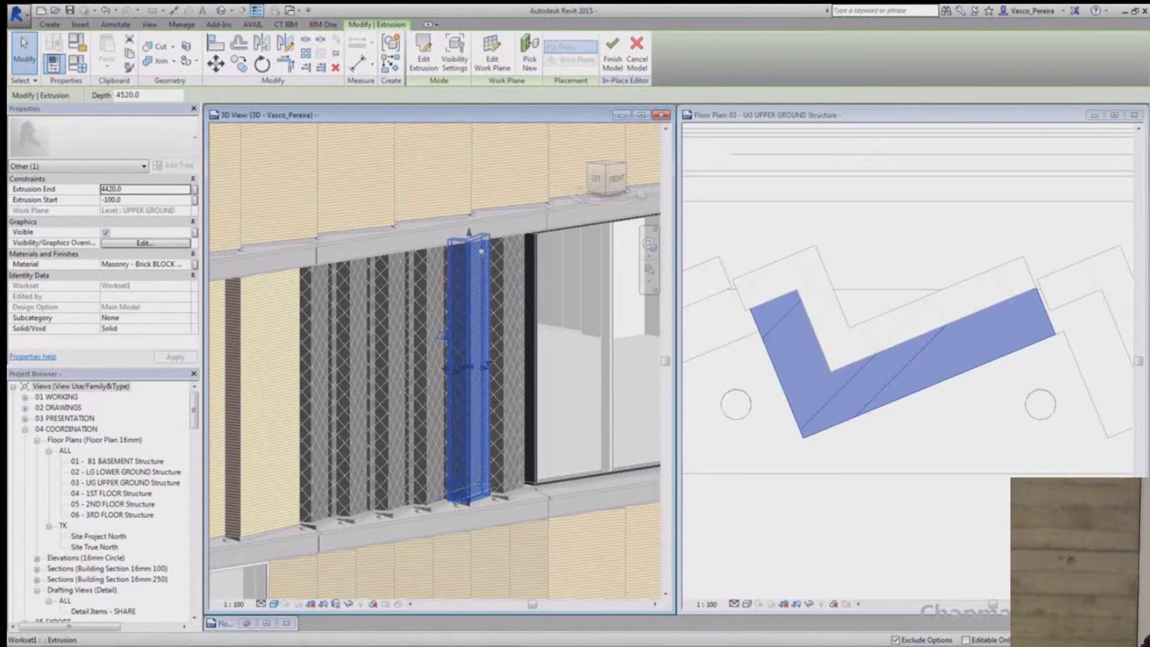
key("ctrl+Tab")
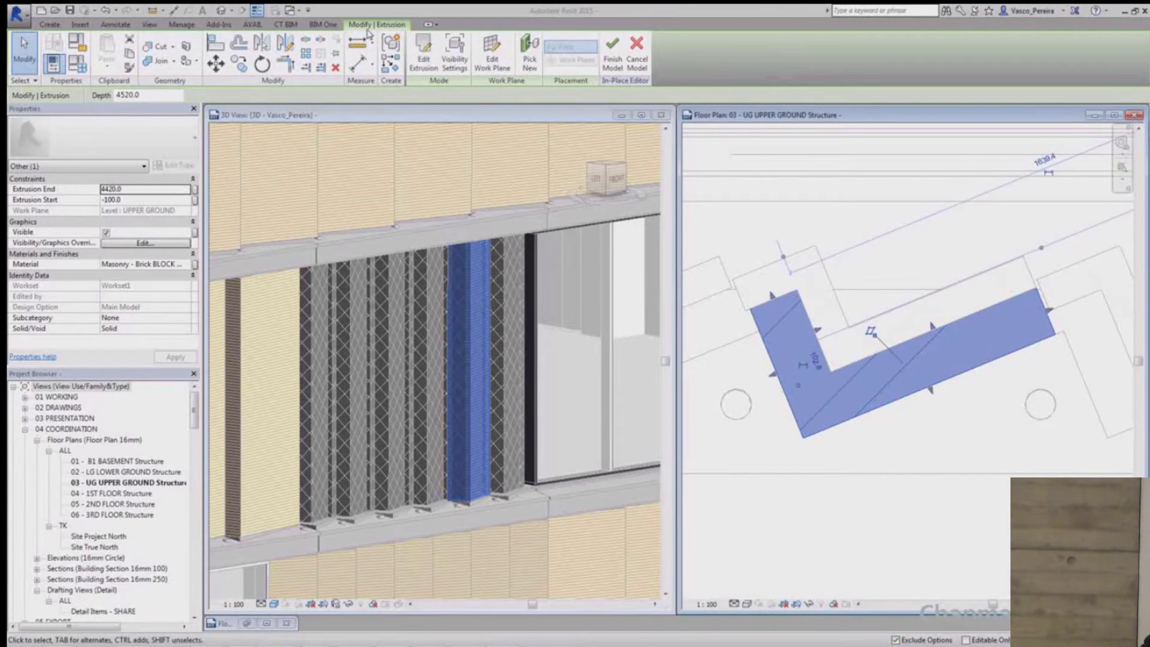
left_click(128, 55)
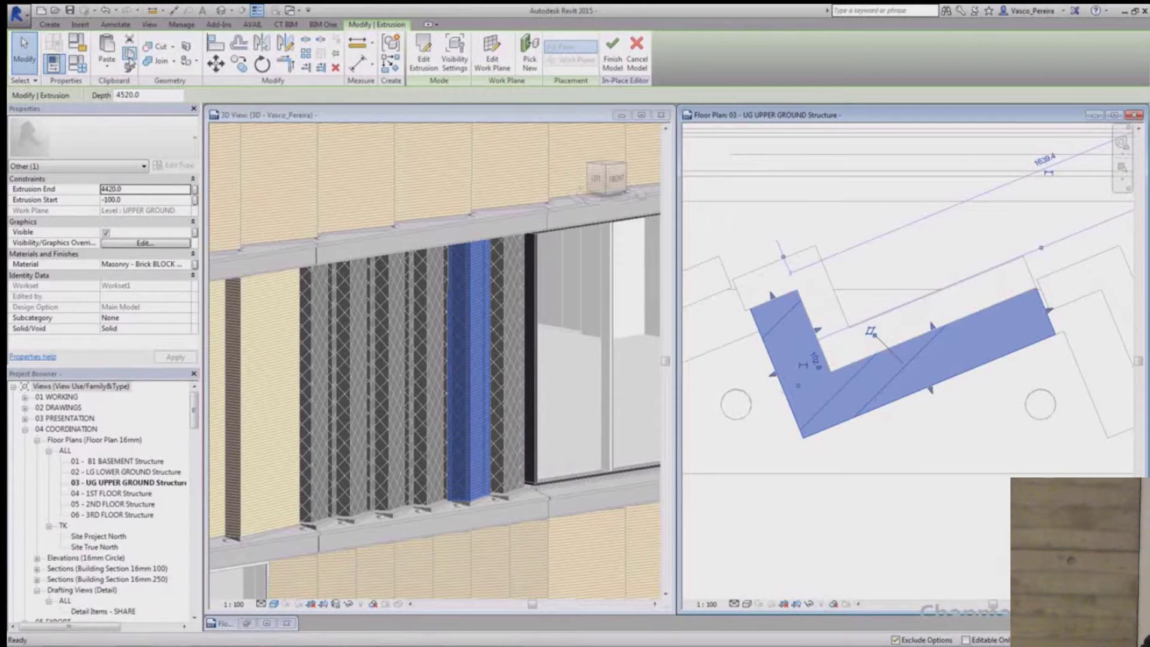
left_click(844, 214)
left_click(421, 68)
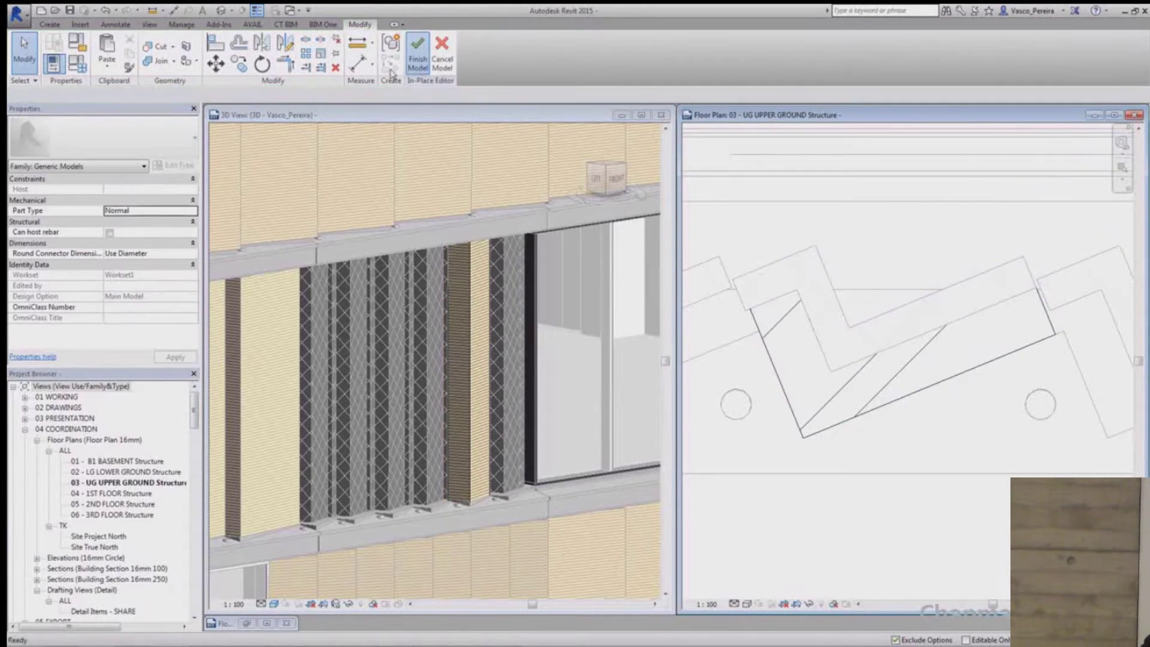
left_click(418, 53)
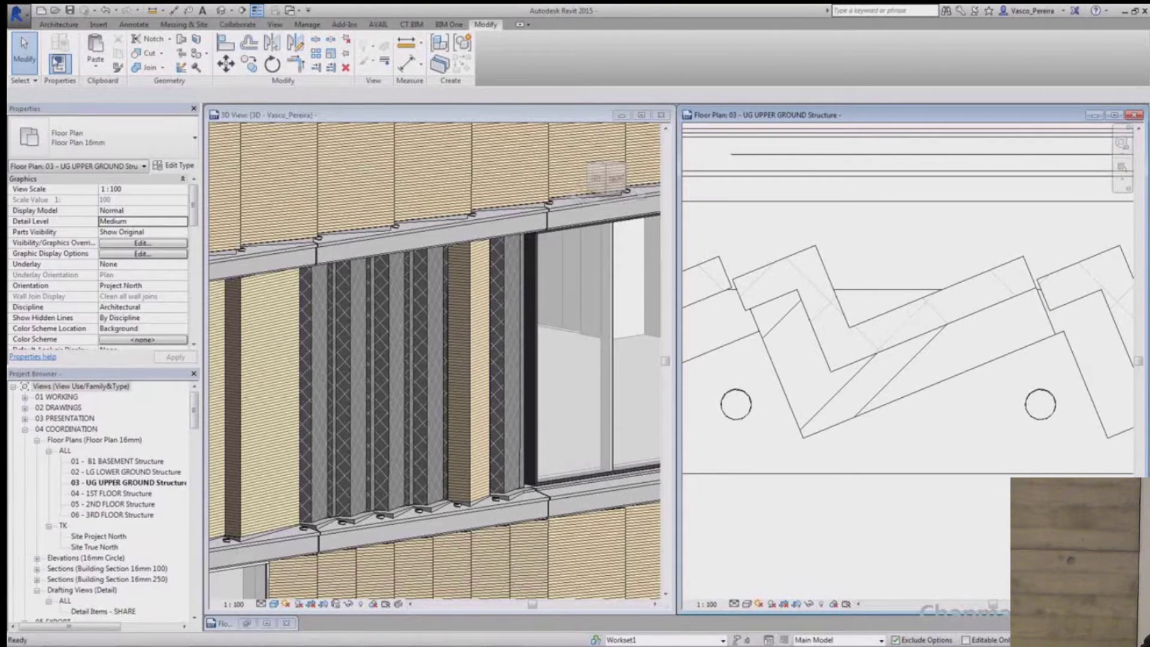
Step: Start a new family from the metric generic model template, listing the English template files by name
left_click(17, 12)
mouse_move(45, 52)
left_click(212, 69)
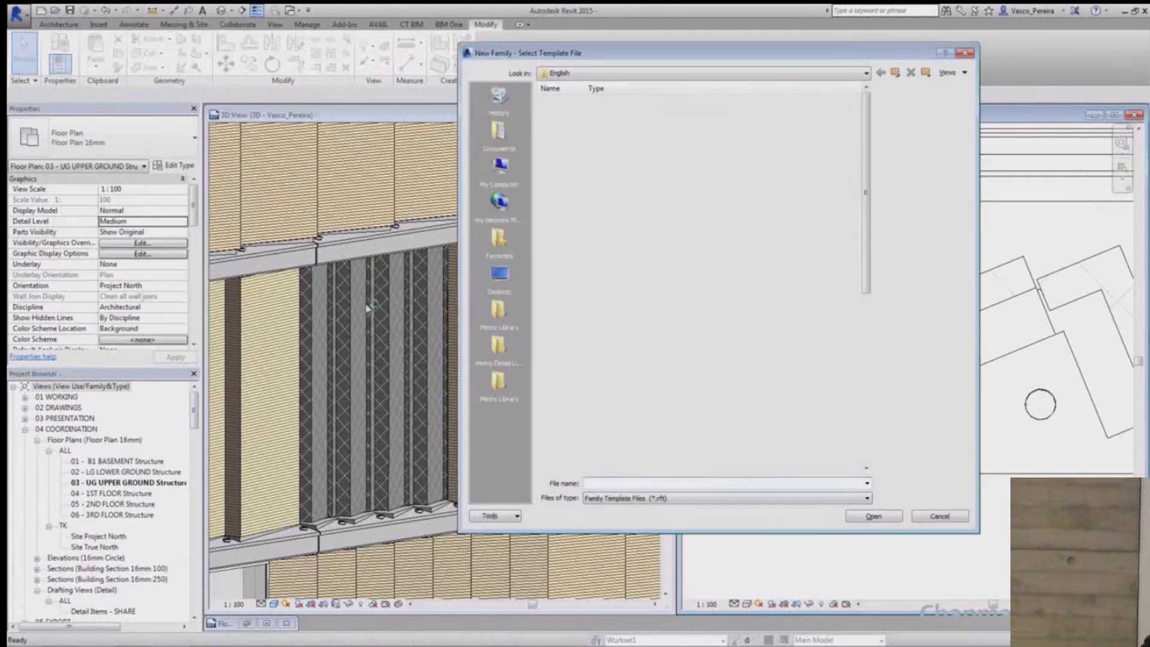
left_click(952, 72)
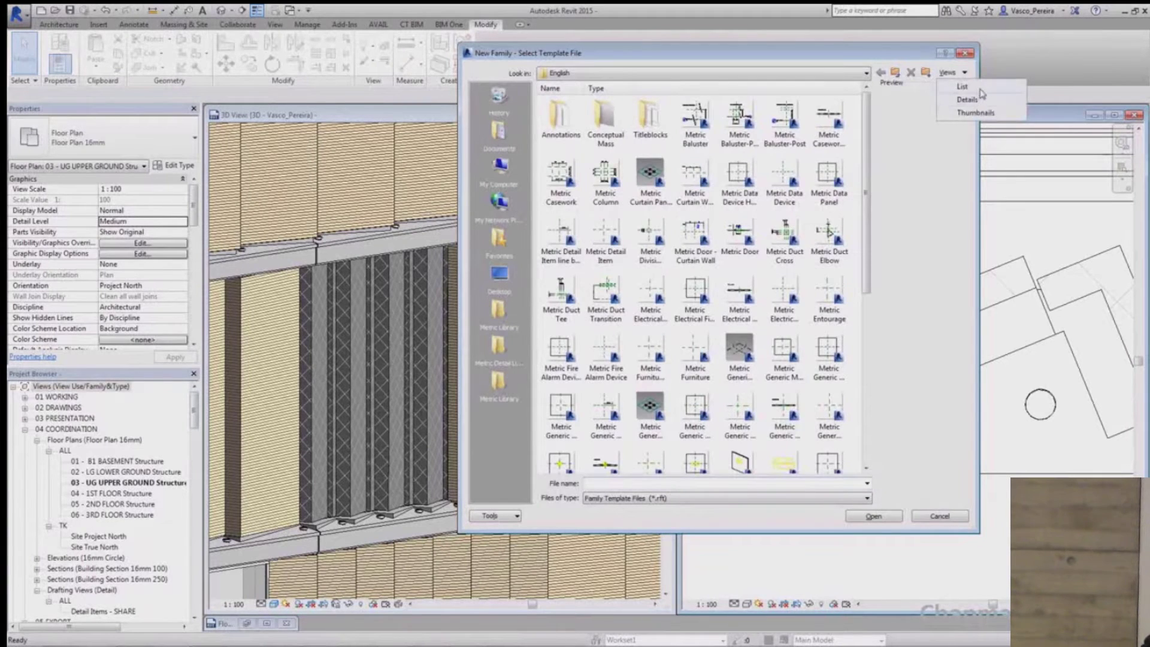
left_click(962, 88)
left_click(777, 154)
left_click(875, 513)
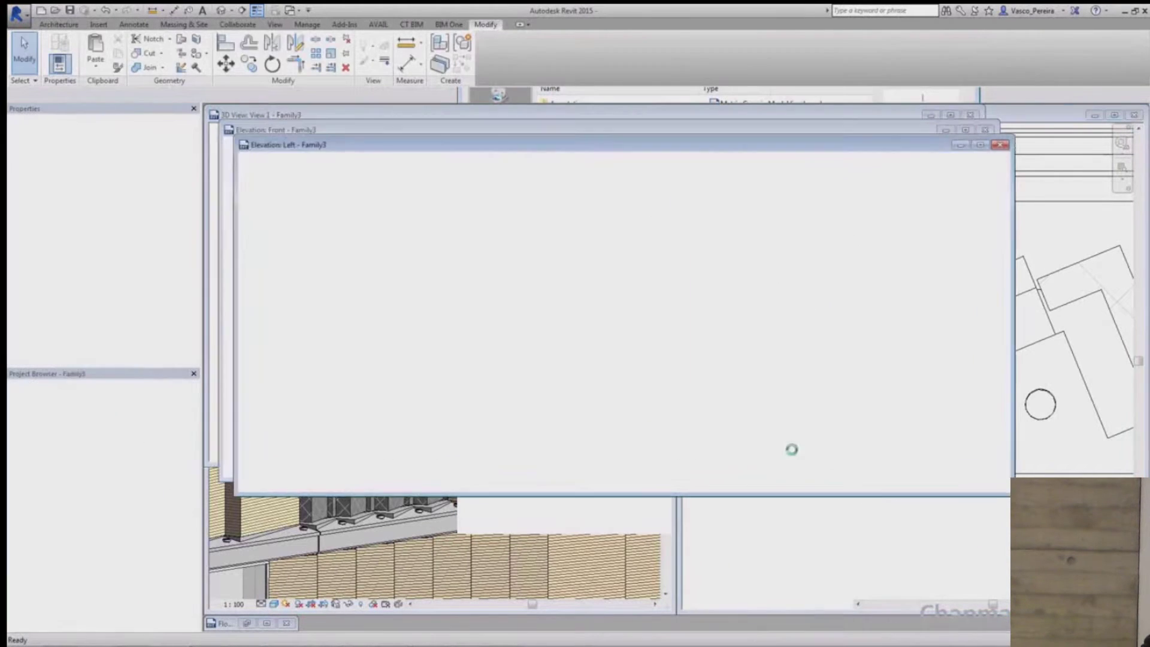
Step: Close the new family's elevation and 3D views and keep the Ref. Level plan maximized
left_click(1000, 145)
left_click(985, 129)
left_click(970, 115)
left_click(995, 159)
Step: Paste the copied extrusion into the Ref. Level plan and bring it close to the crossing reference planes
left_click(360, 24)
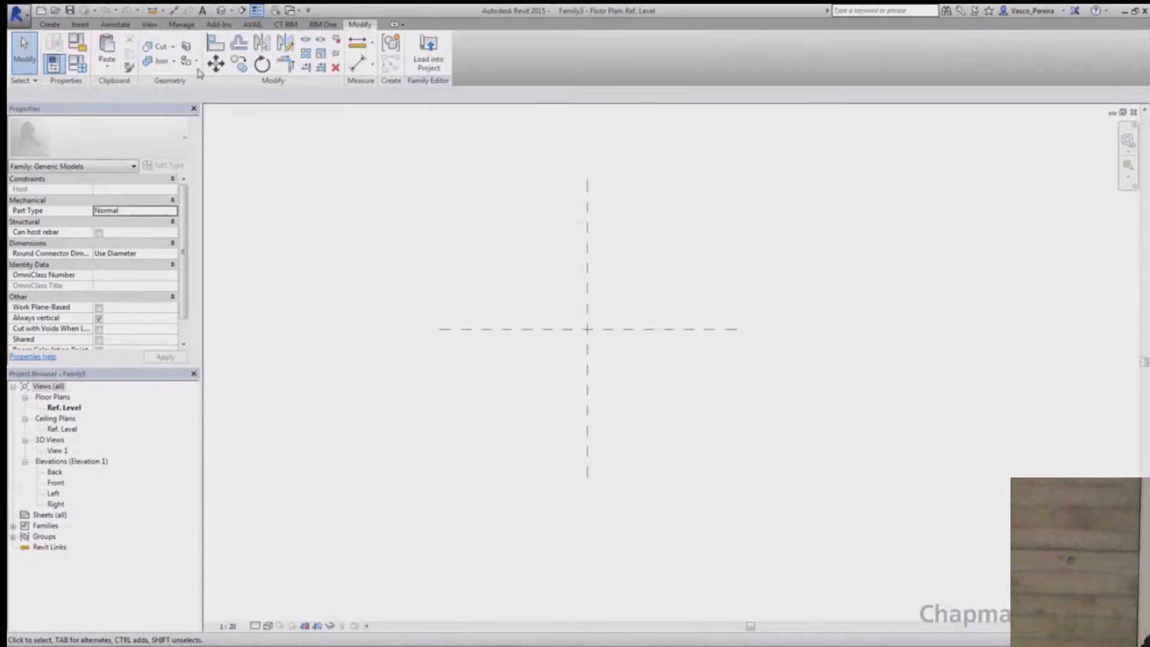
left_click(107, 66)
left_click(164, 180)
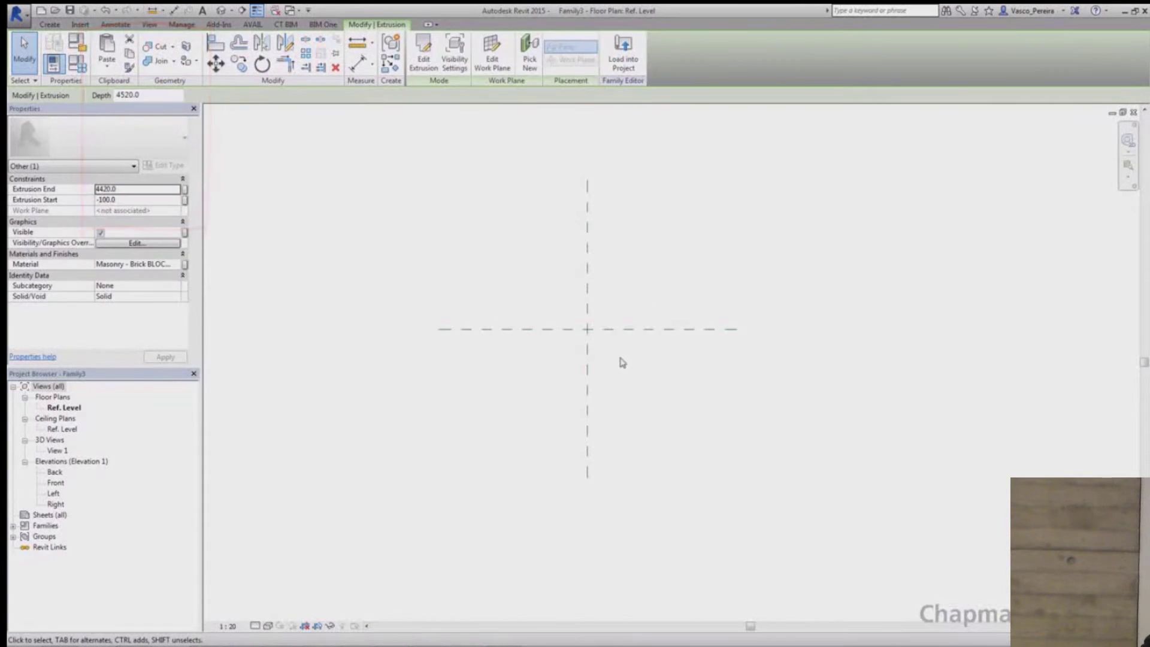
key("z")
key("f")
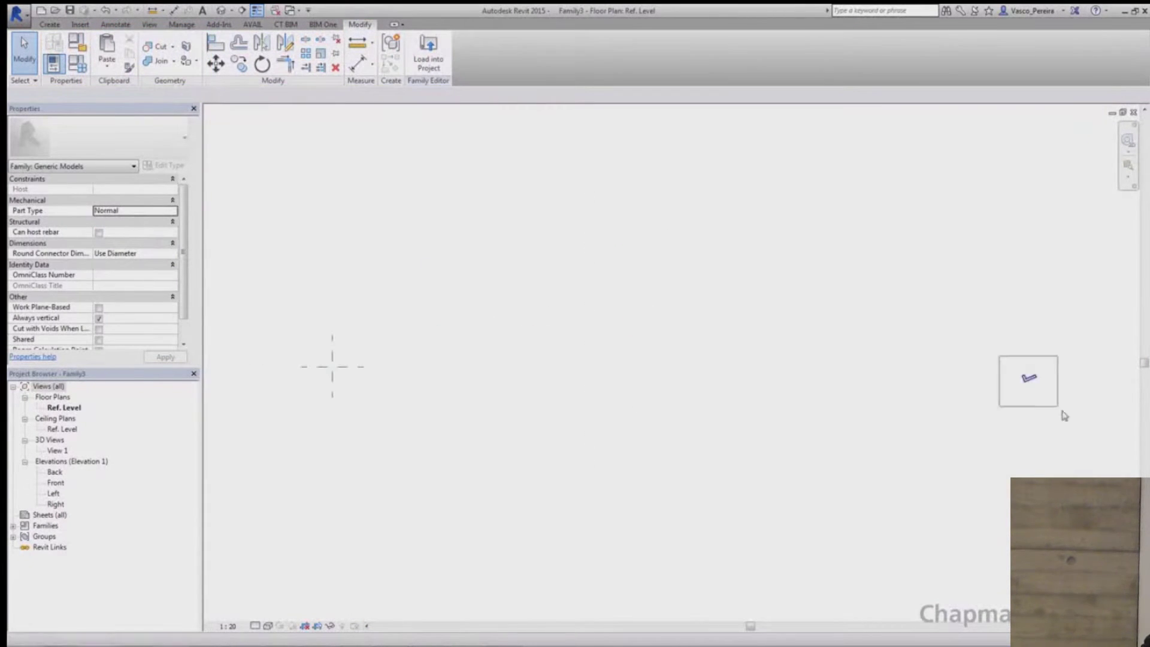
left_click_drag(1024, 388, 338, 353)
scroll(336, 345, "up", 5)
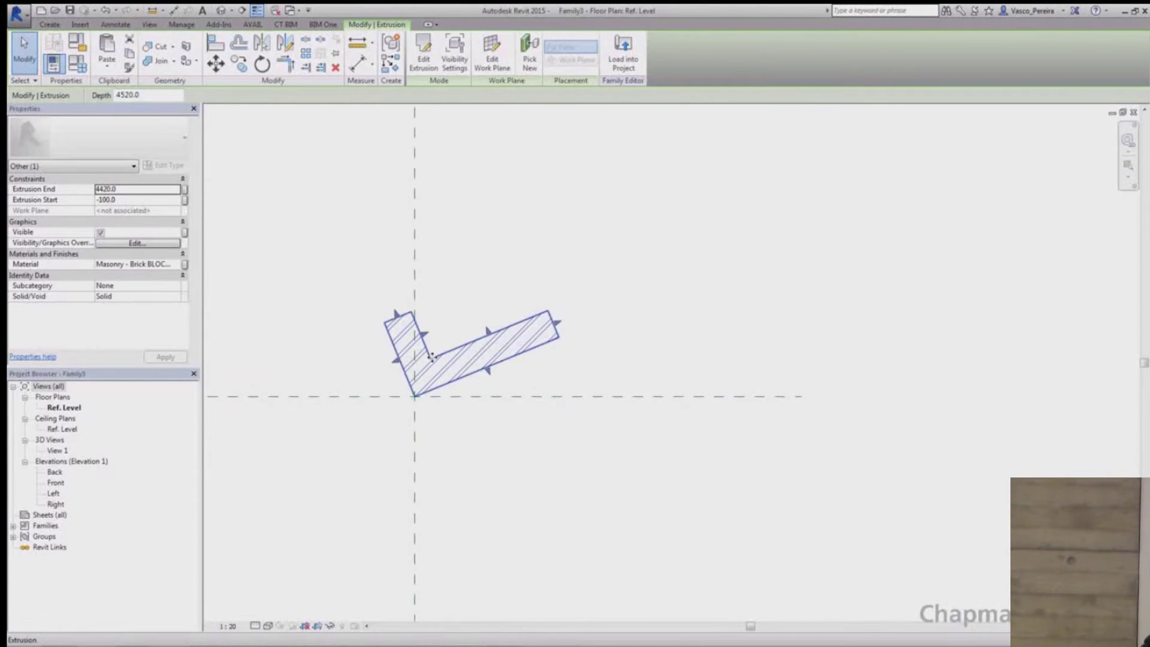
Step: Move the extrusion so the outer corner of its short leg's end sits on the reference plane intersection
key("m")
key("v")
left_click(384, 325)
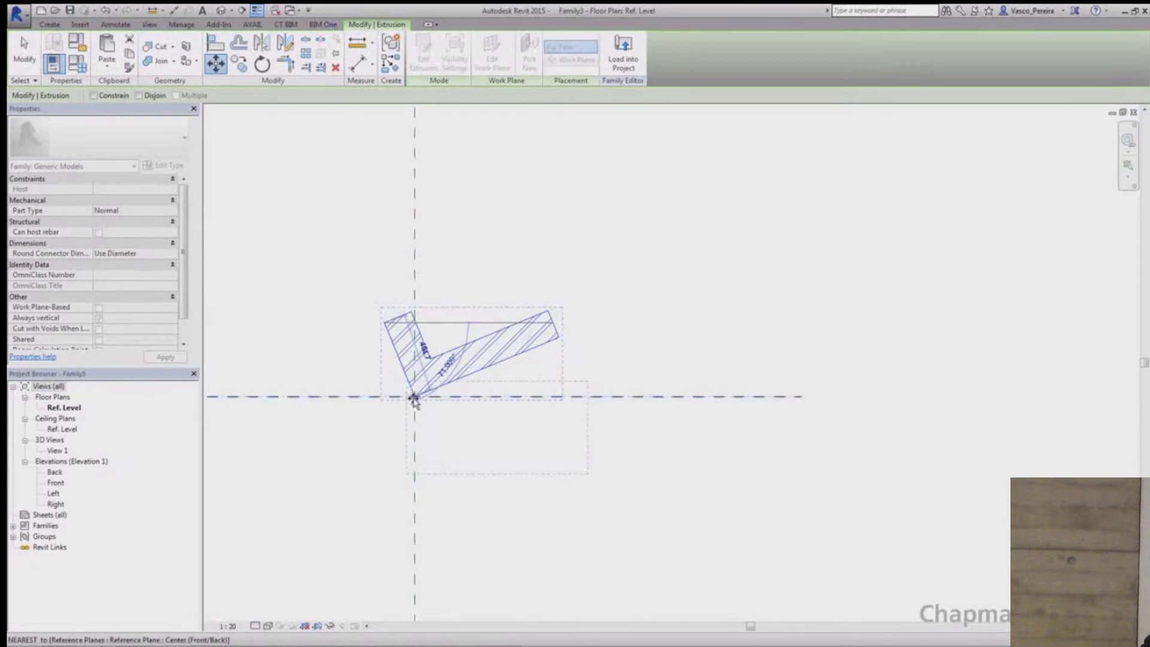
left_click(414, 396)
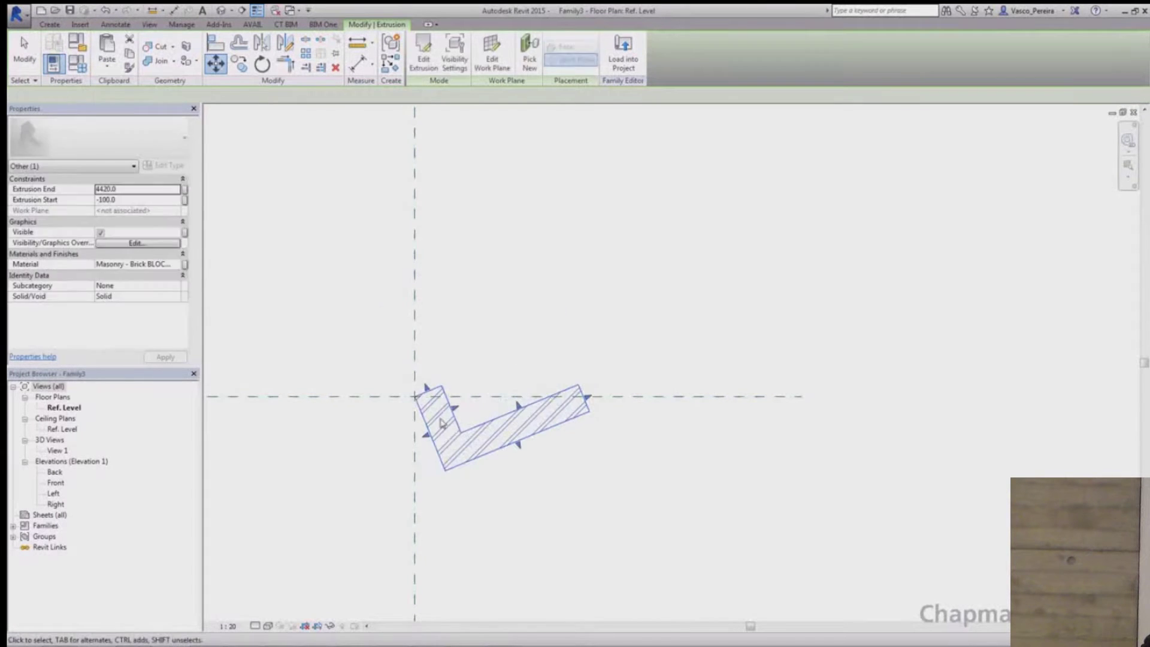
left_click(510, 347)
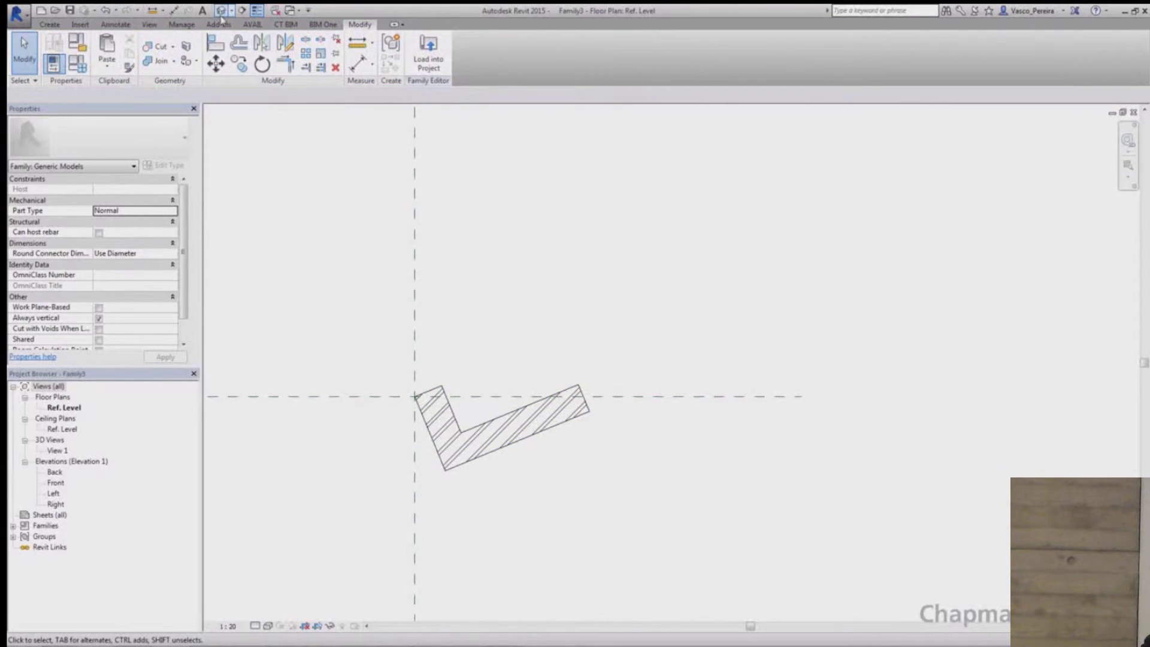
Step: Show the panel in the Front elevation and load the Generic family Test family into the project
double_click(57, 482)
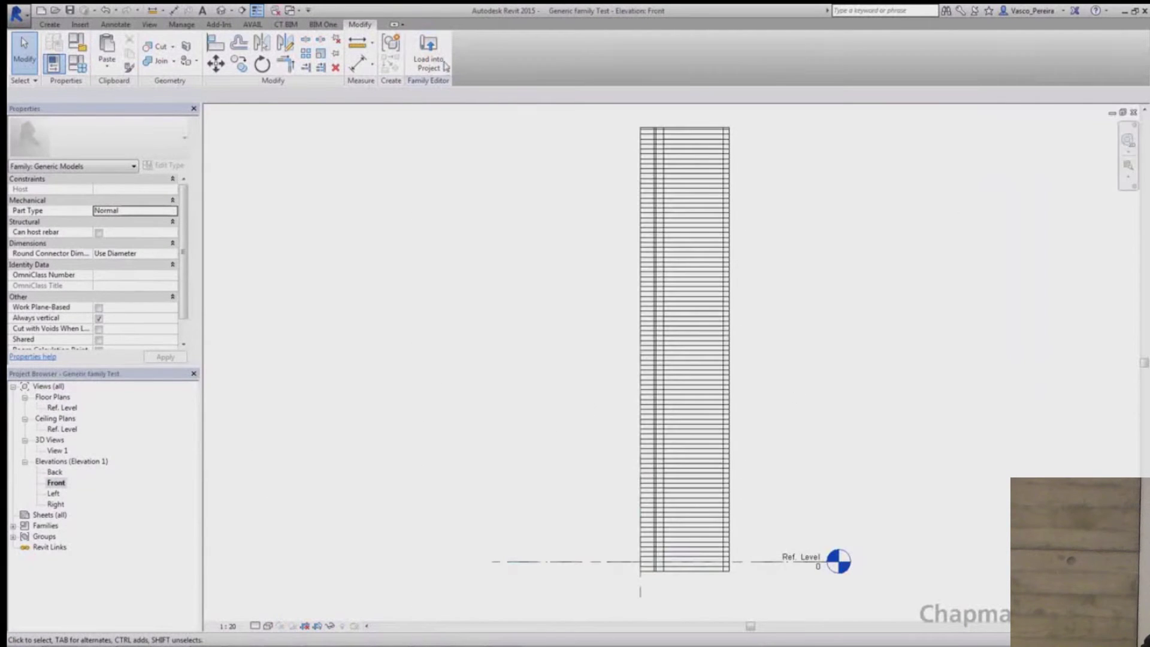
left_click(429, 60)
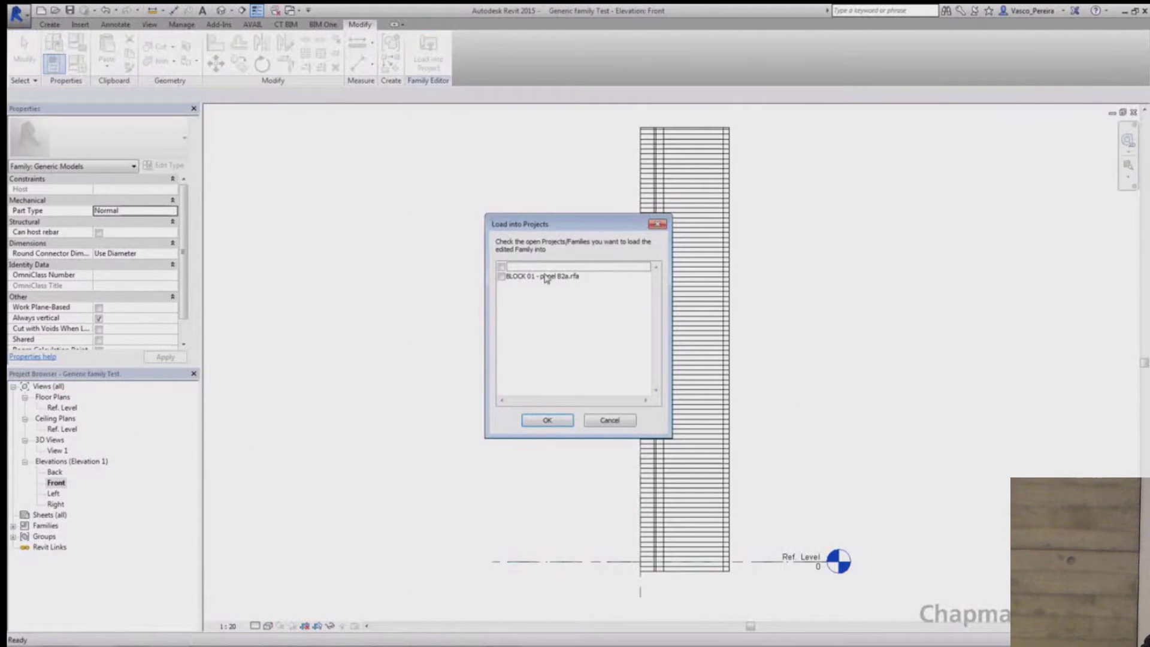
left_click(546, 420)
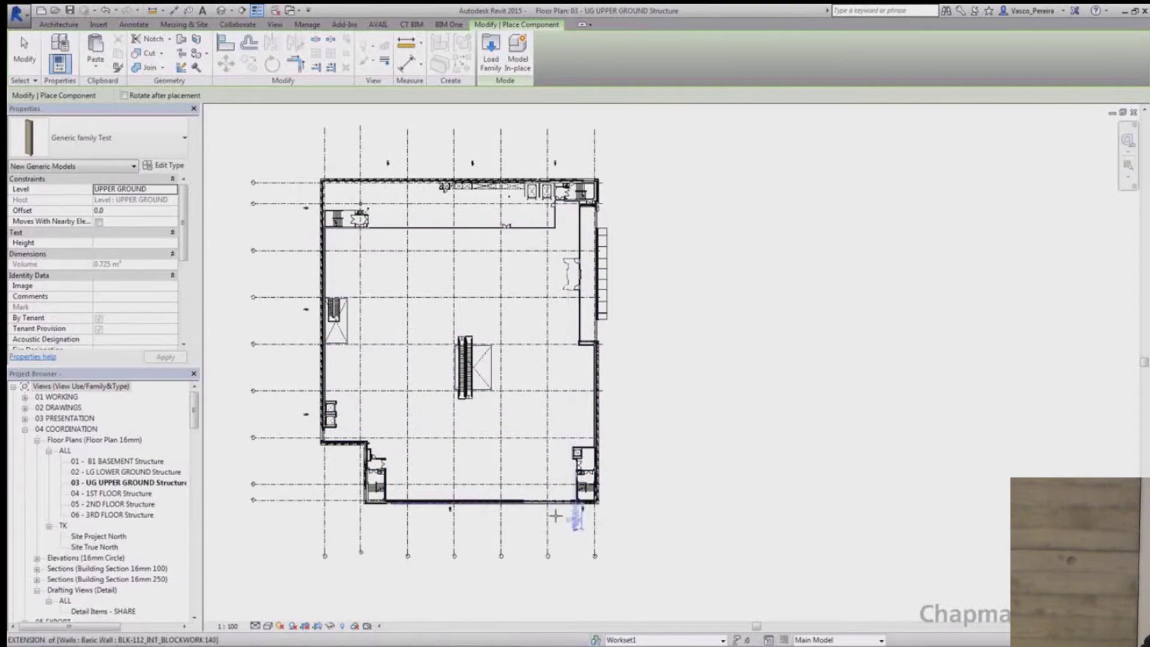
Step: Place one Generic family Test panel on the UPPER GROUND level at the end of the zigzag row beside the window
scroll(585, 530, "up", 5)
scroll(641, 476, "up", 10)
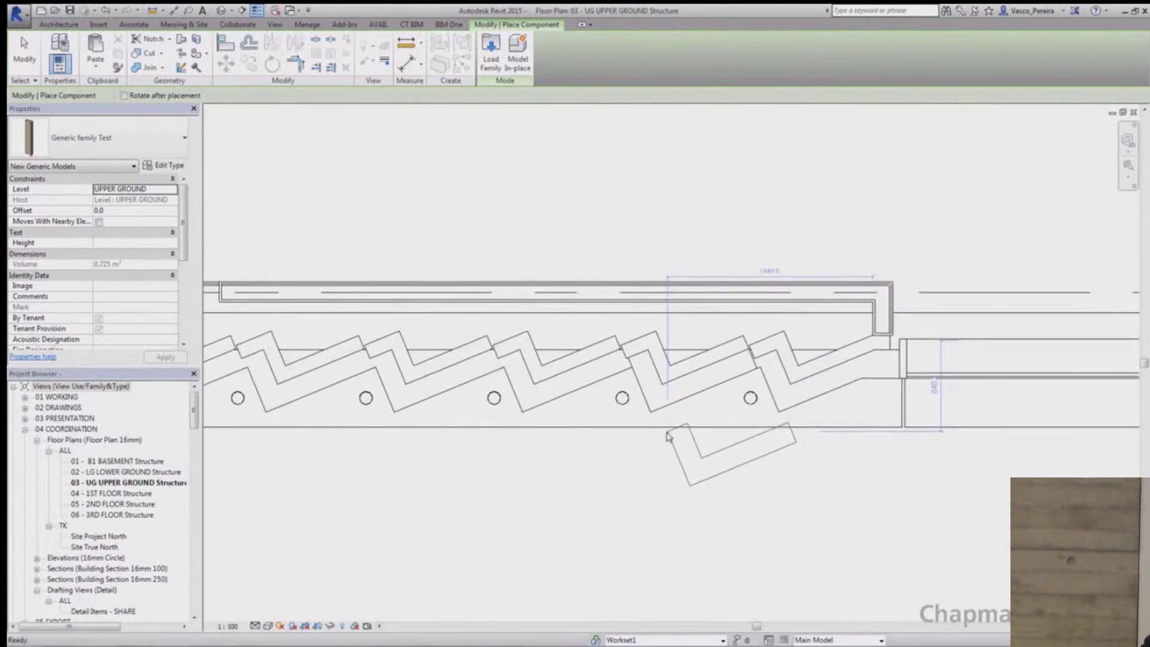
left_click(911, 362)
key("Escape")
key("Escape")
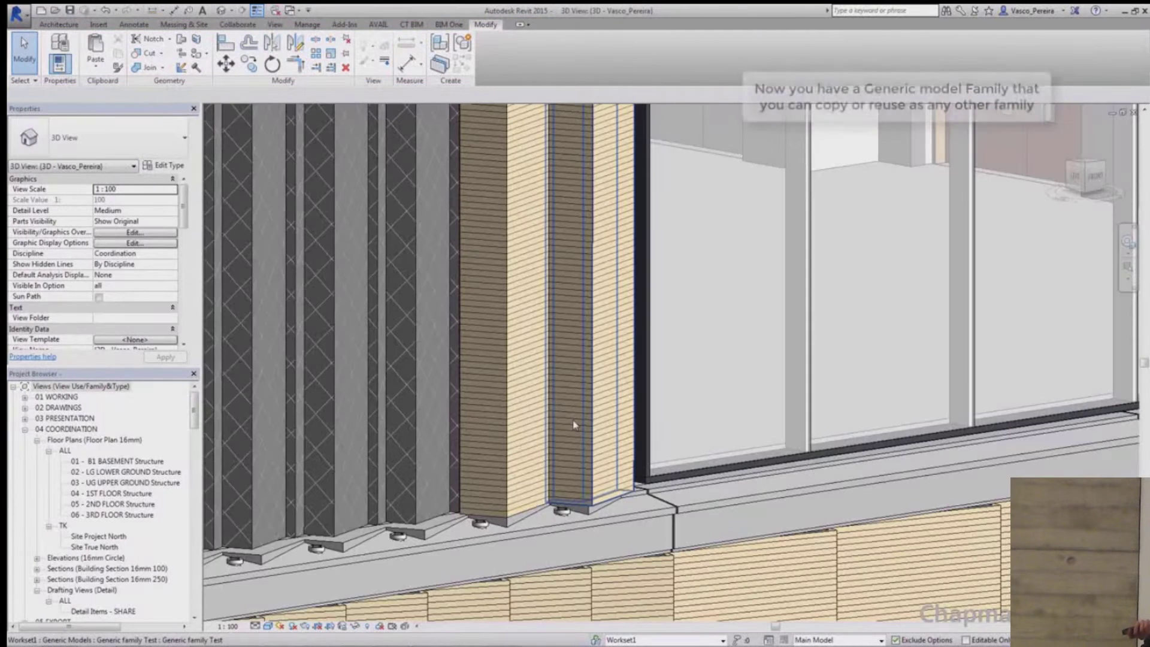
Step: Select the placed family panel and the neighbouring in-place panel in the 3D view to compare their editing options
left_click(570, 425)
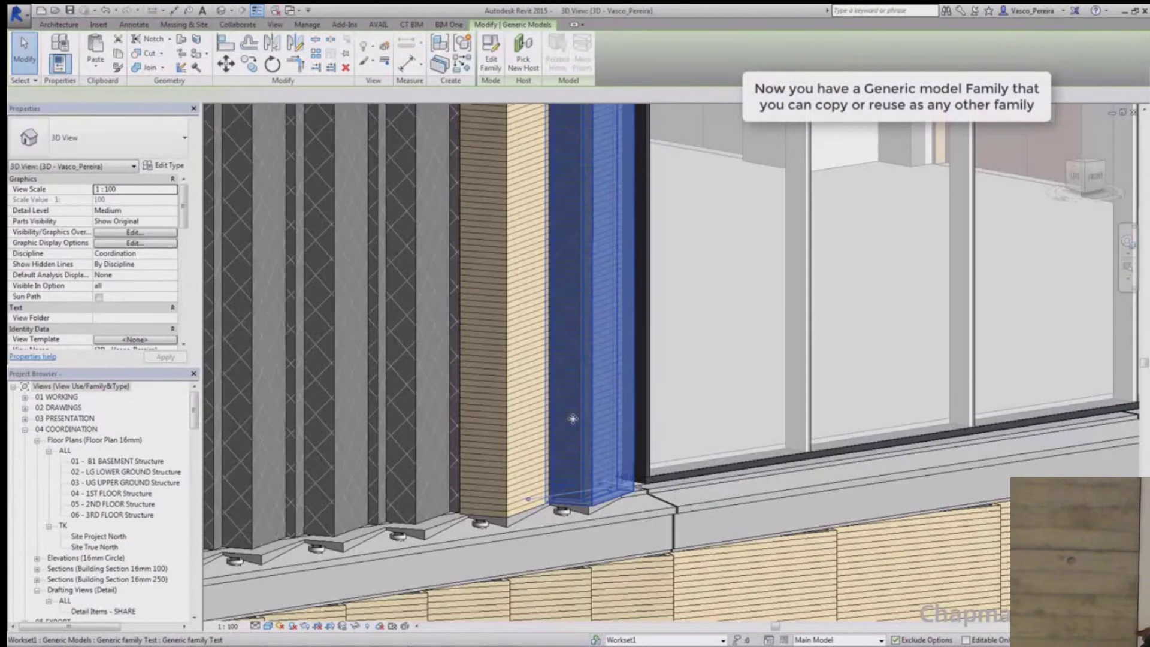
left_click(522, 214)
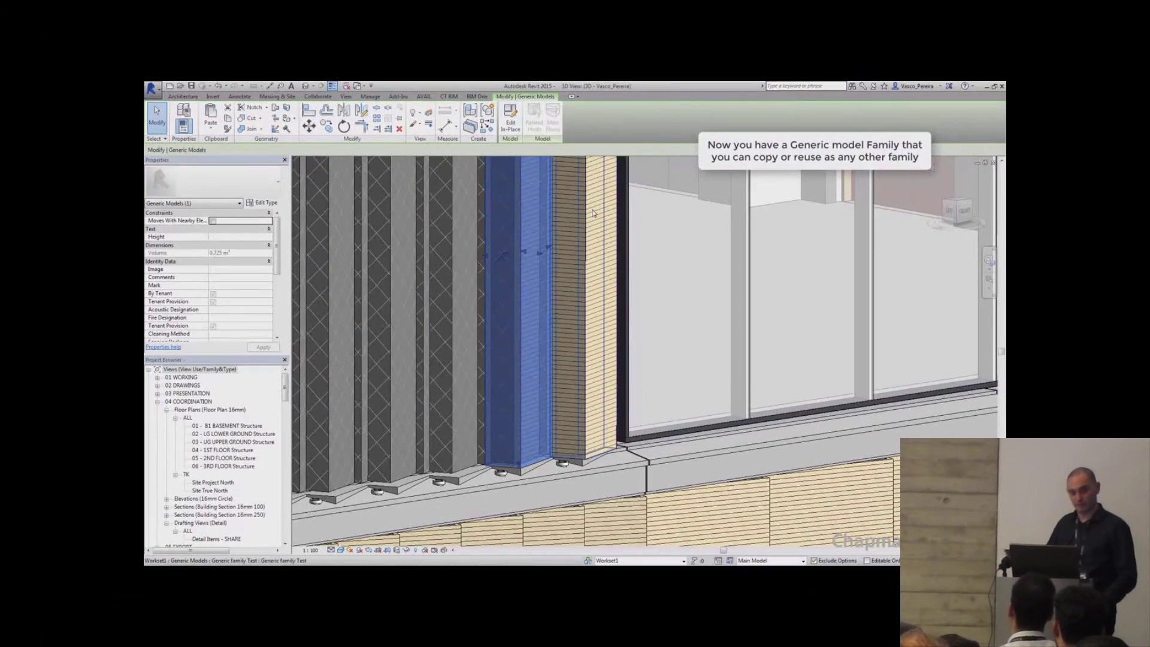
left_click(572, 233)
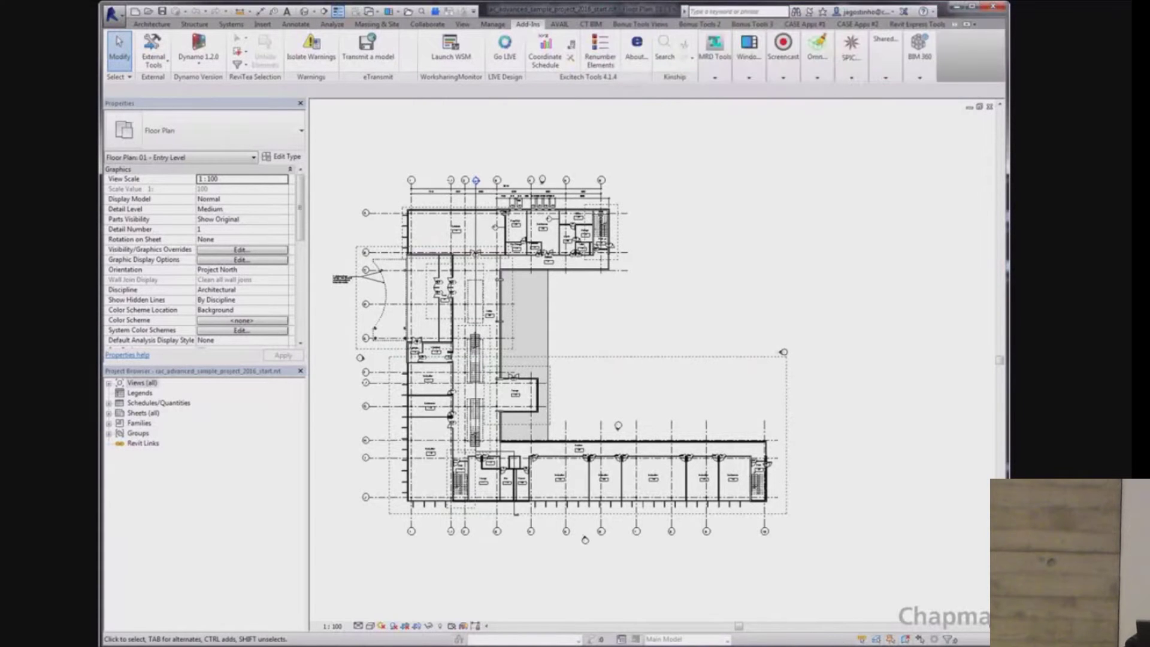
Step: Show the scope box tools of the Omnia Revit add-in in the advanced sample project
left_click(820, 78)
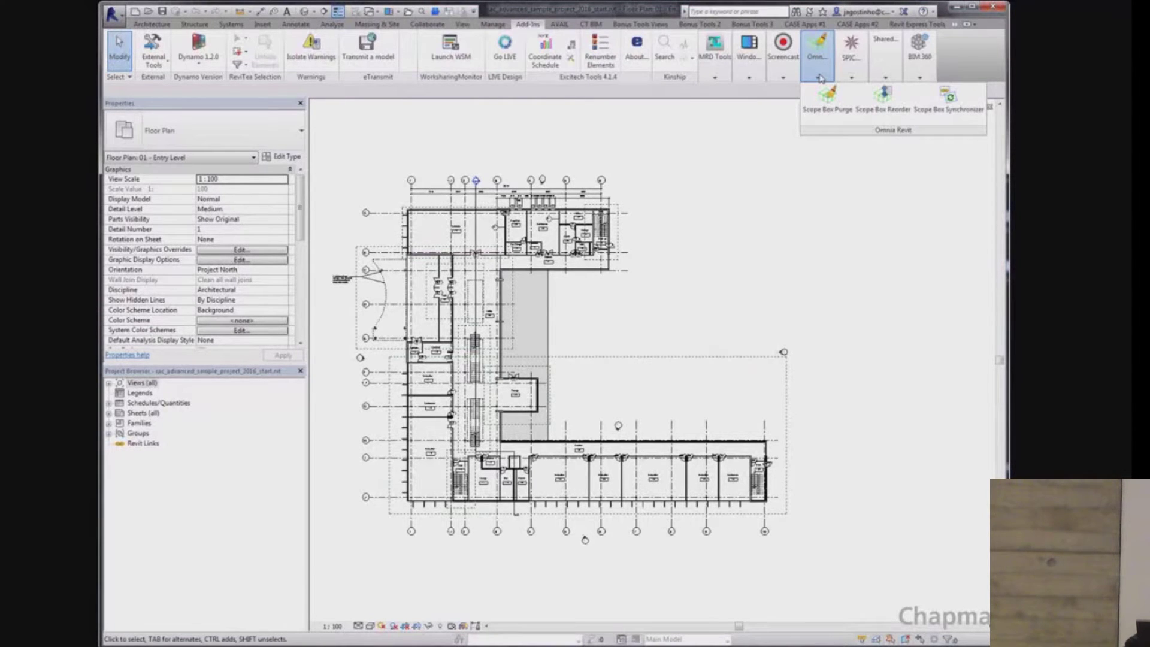
left_click_drag(820, 78, 303, 74)
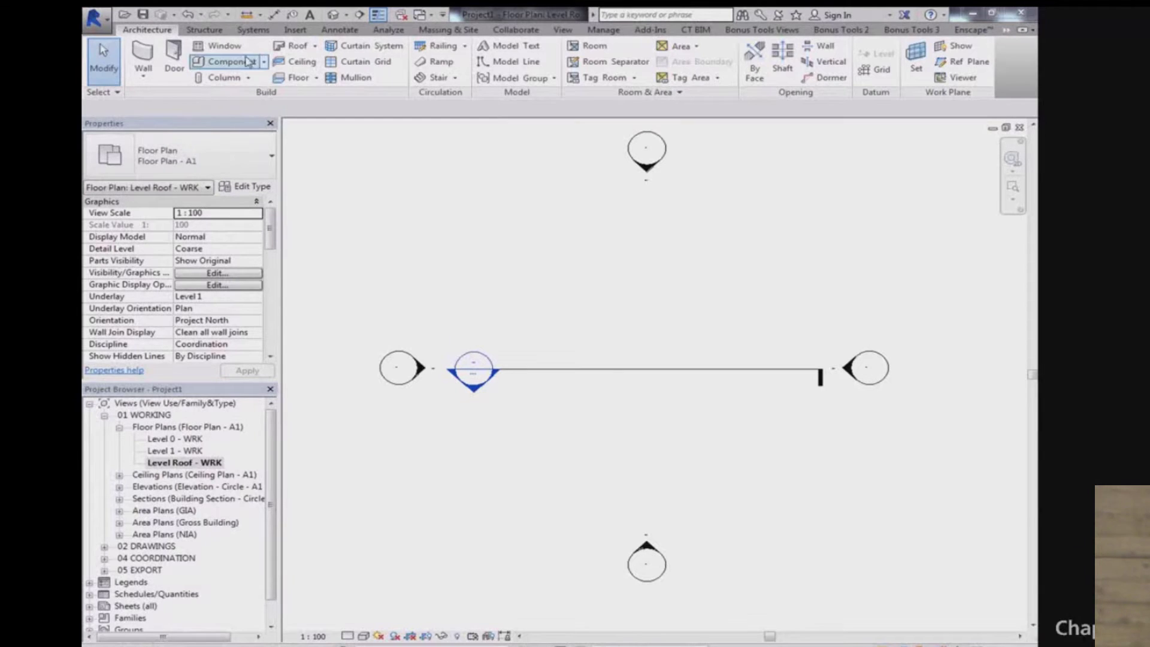
Step: Create a flat Basic Roof Concept - 200 from a rectangular footprint about 11300 by 12900 in the Level Roof plan
left_click(296, 47)
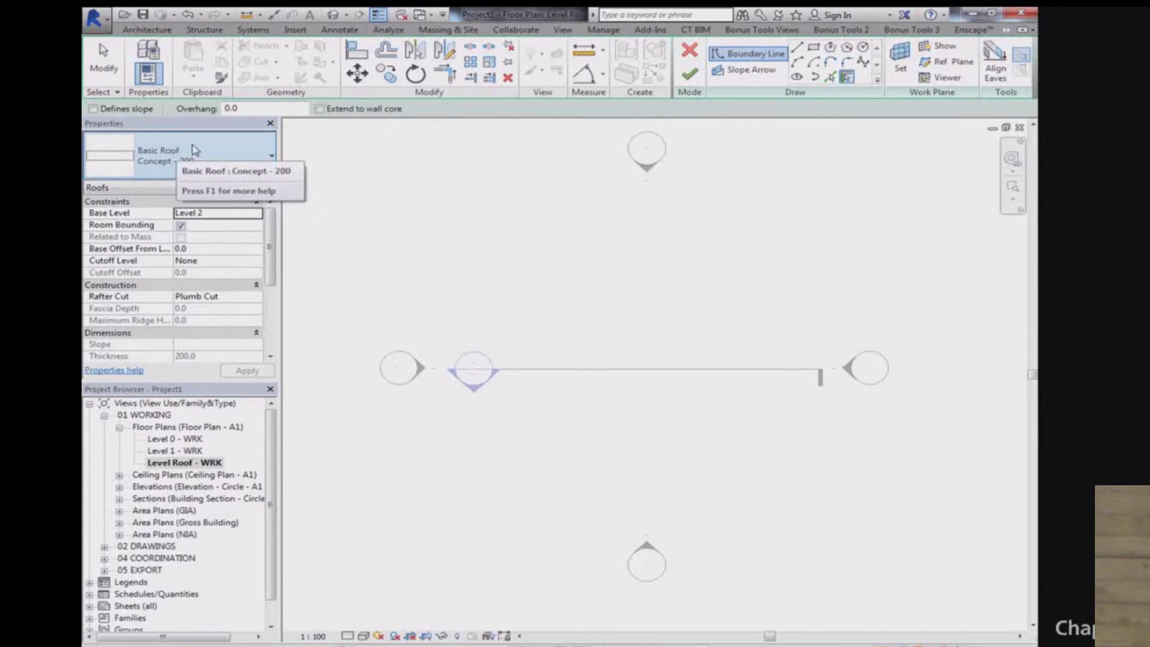
left_click(813, 48)
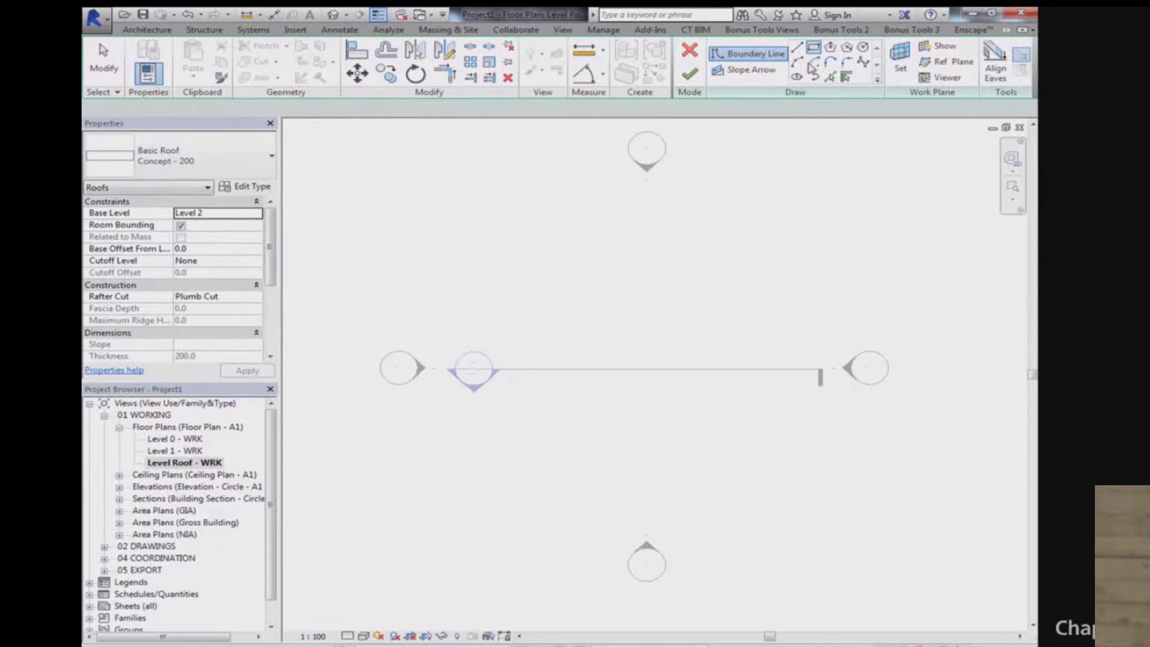
left_click(525, 239)
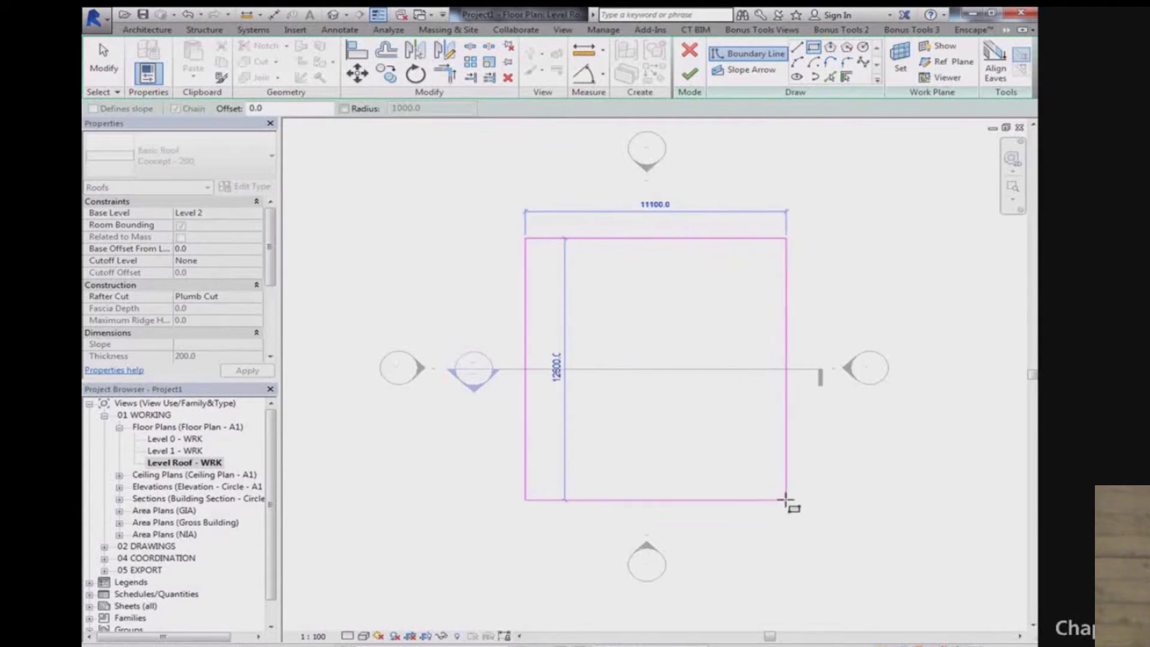
left_click(792, 506)
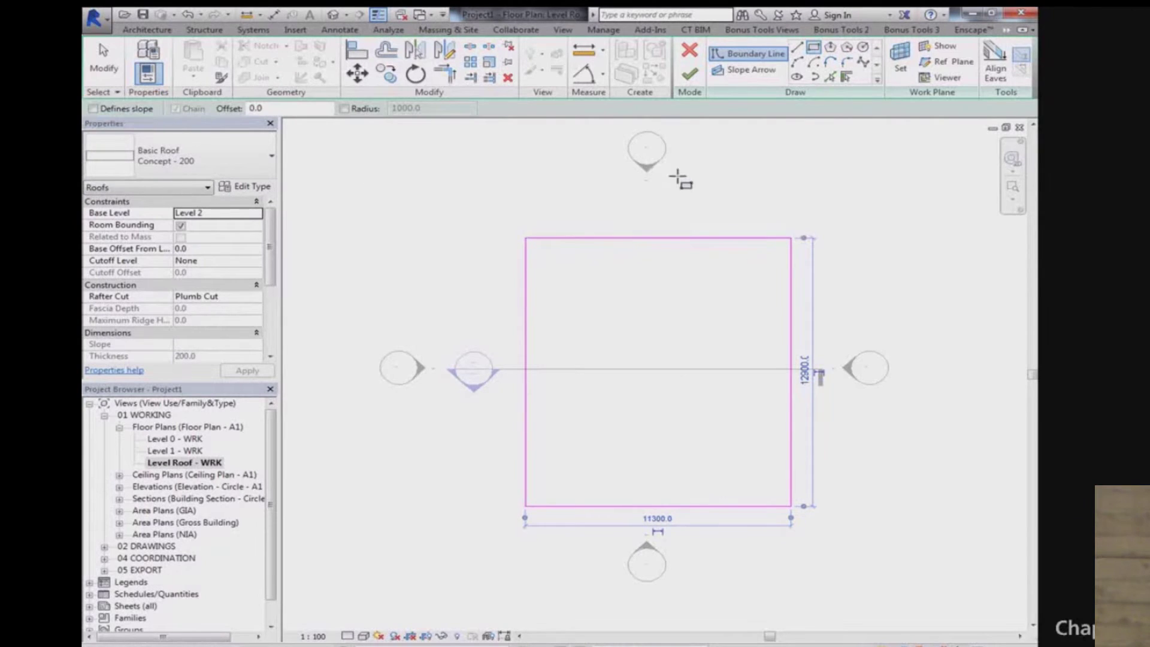
left_click(691, 77)
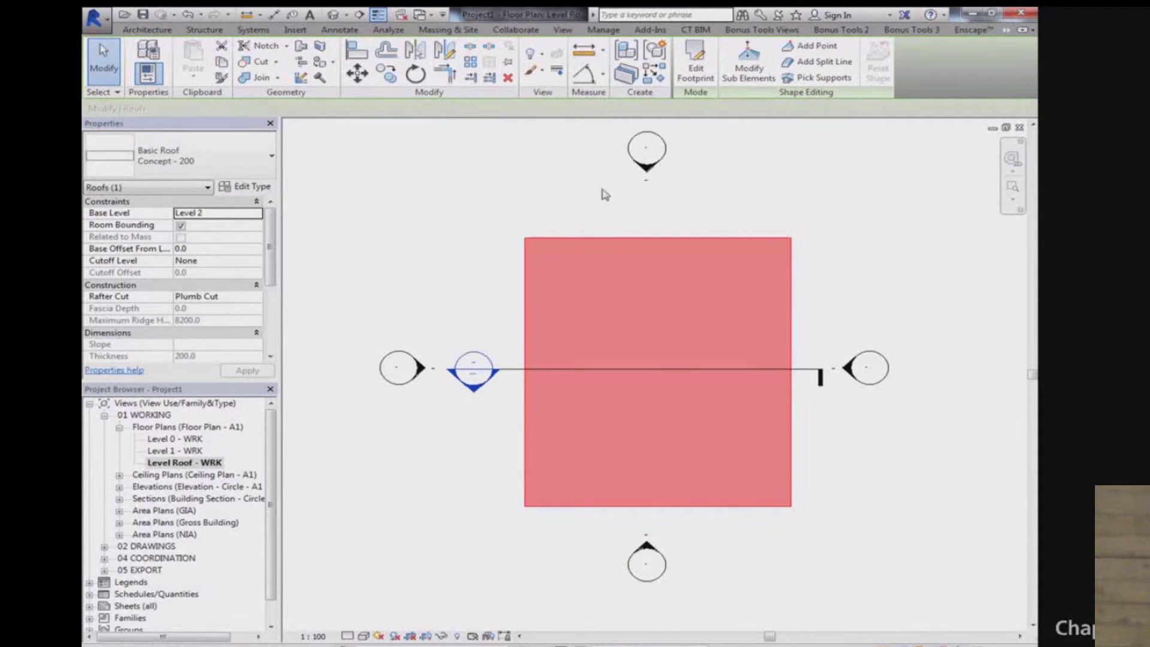
Step: Raise the two corner points on one side of the roof to an elevation of 200 by modifying its sub-elements in 3D
left_click(333, 14)
scroll(527, 487, "up", 3)
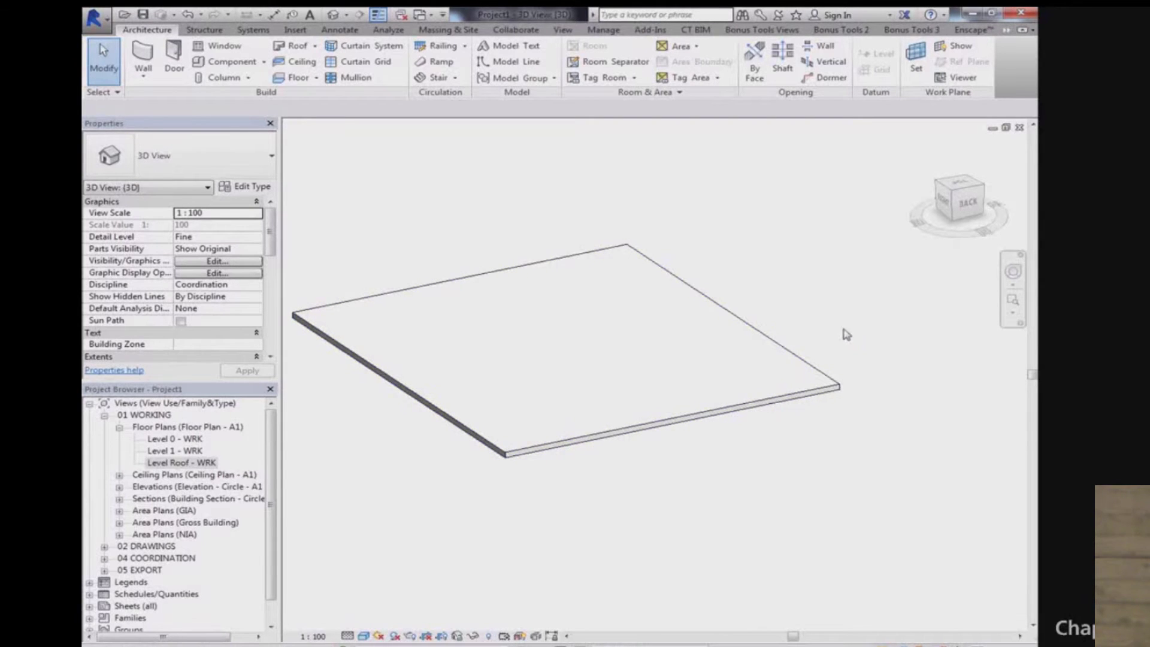
left_click(745, 326)
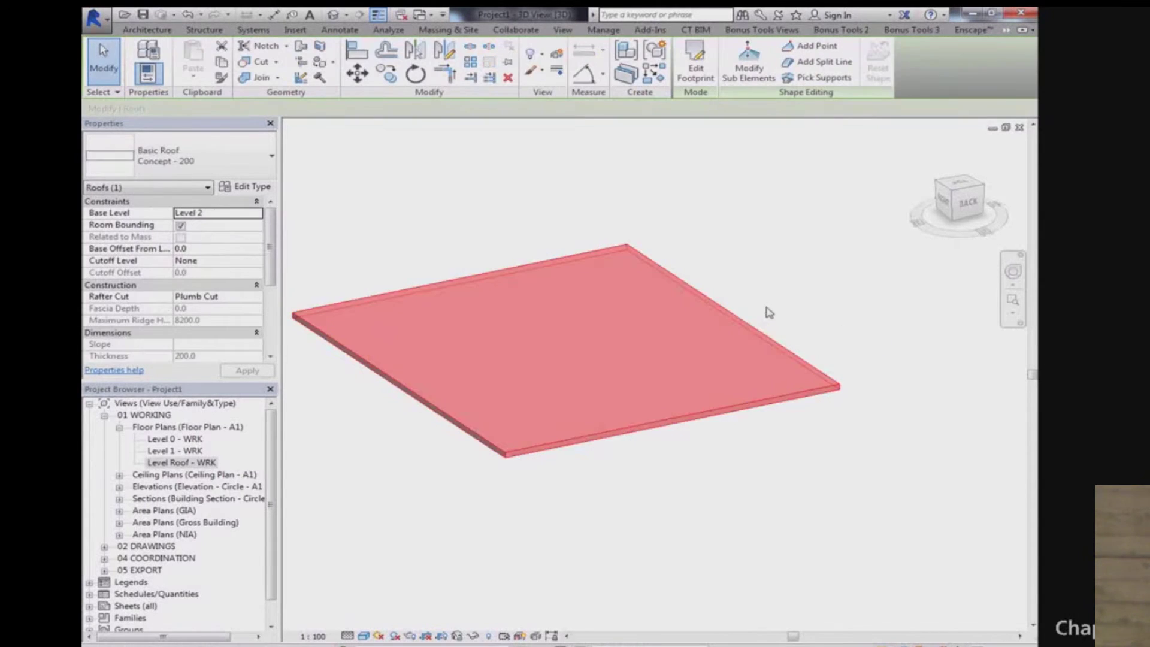
middle_click_drag(783, 317, 815, 321)
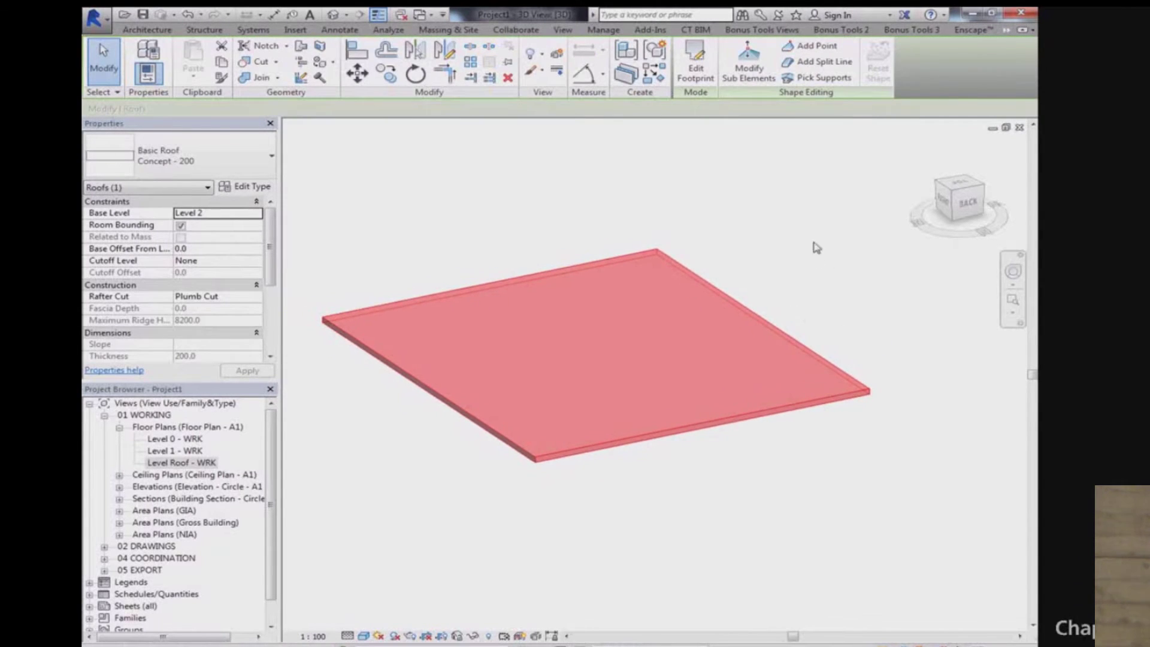
left_click(757, 72)
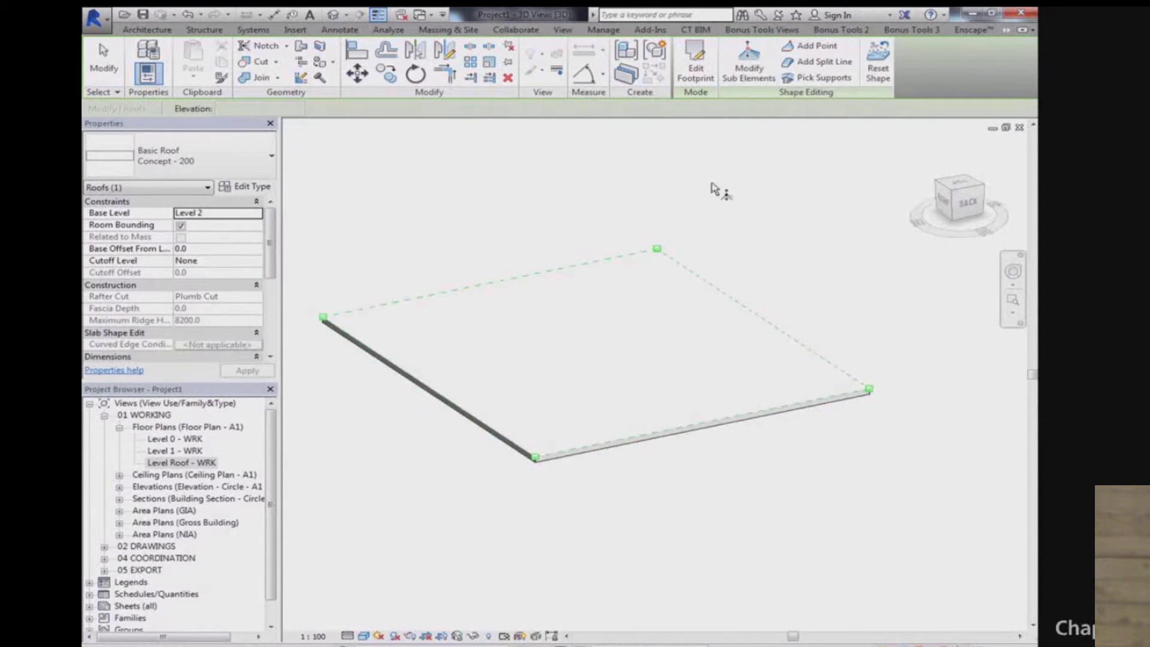
left_click(657, 249)
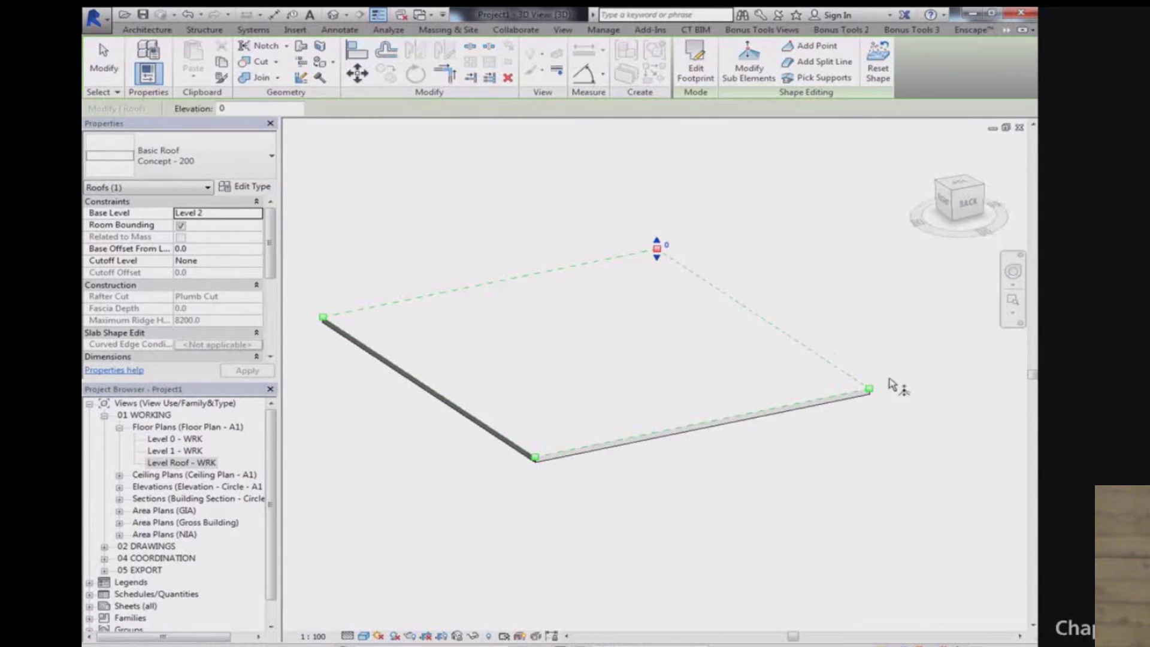
left_click(870, 391, "ctrl")
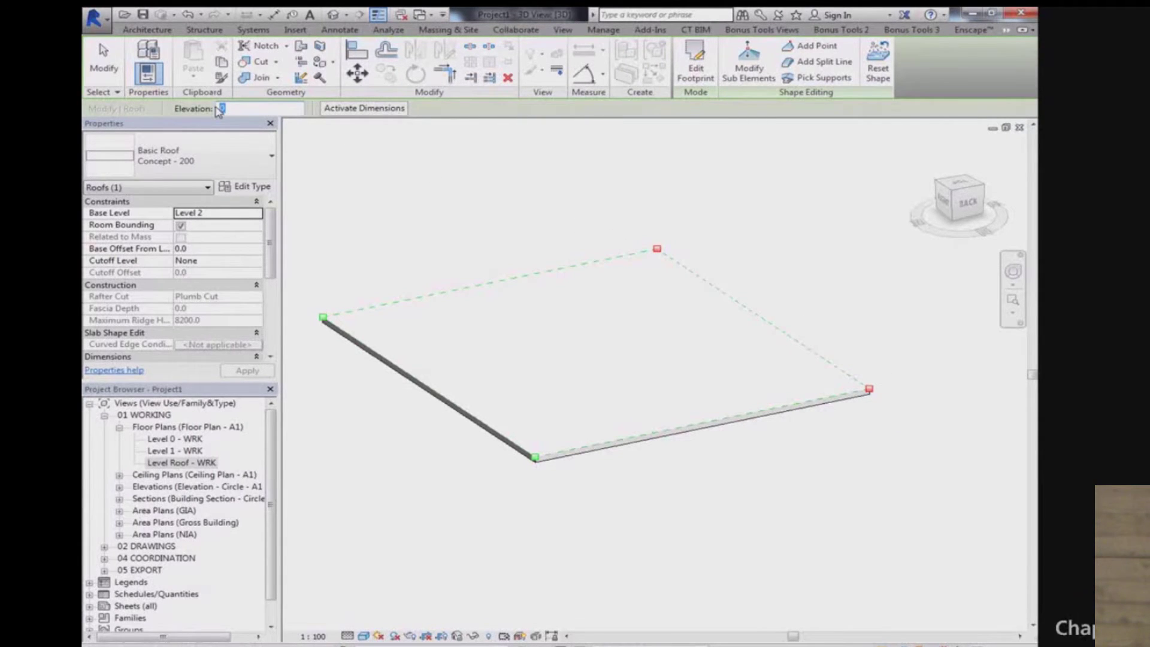
left_click(219, 110)
type("200")
key("Return")
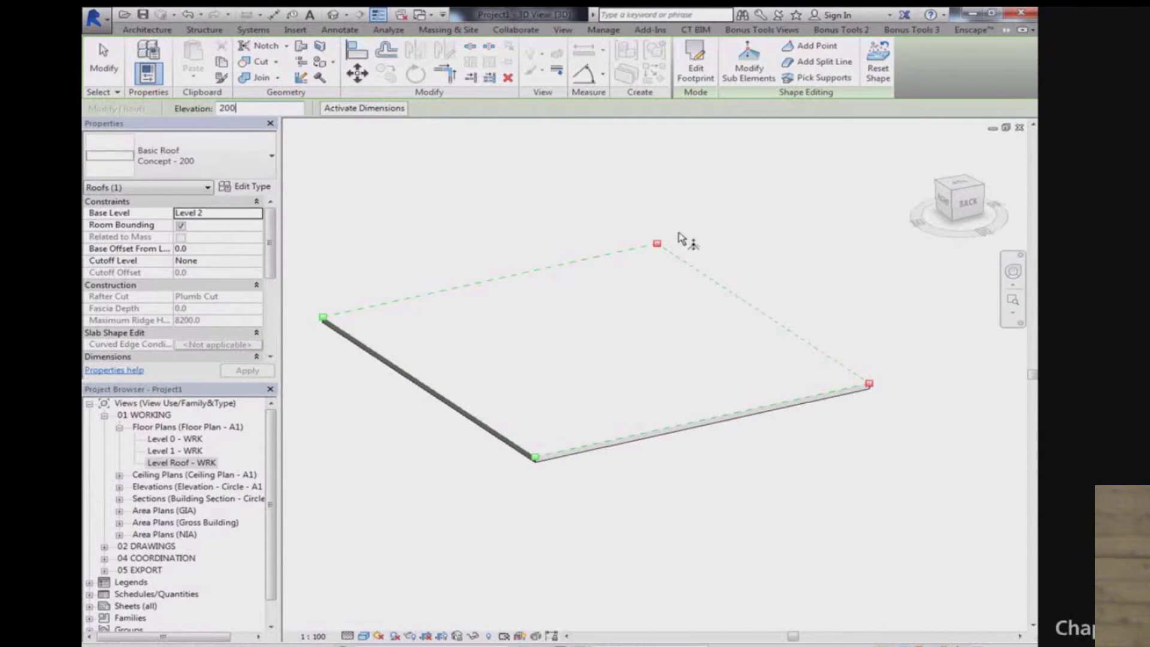
key("Escape")
key("Escape")
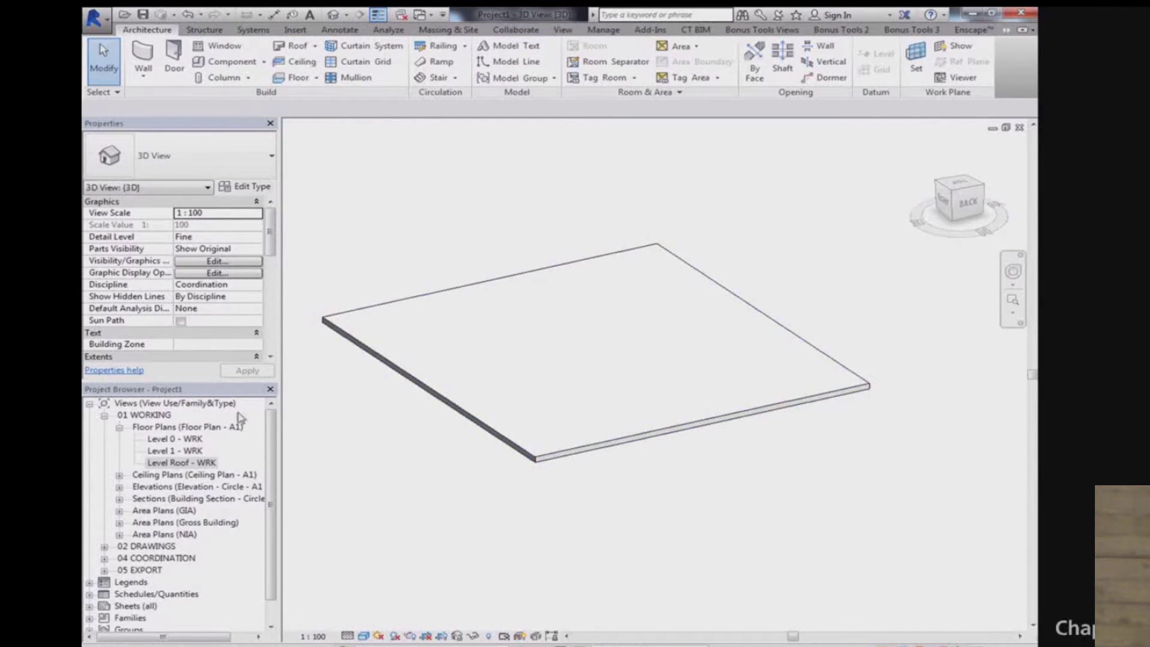
Step: Open the section view from the Level Roof plan and examine the sloped roof's profile along both ends
double_click(192, 464)
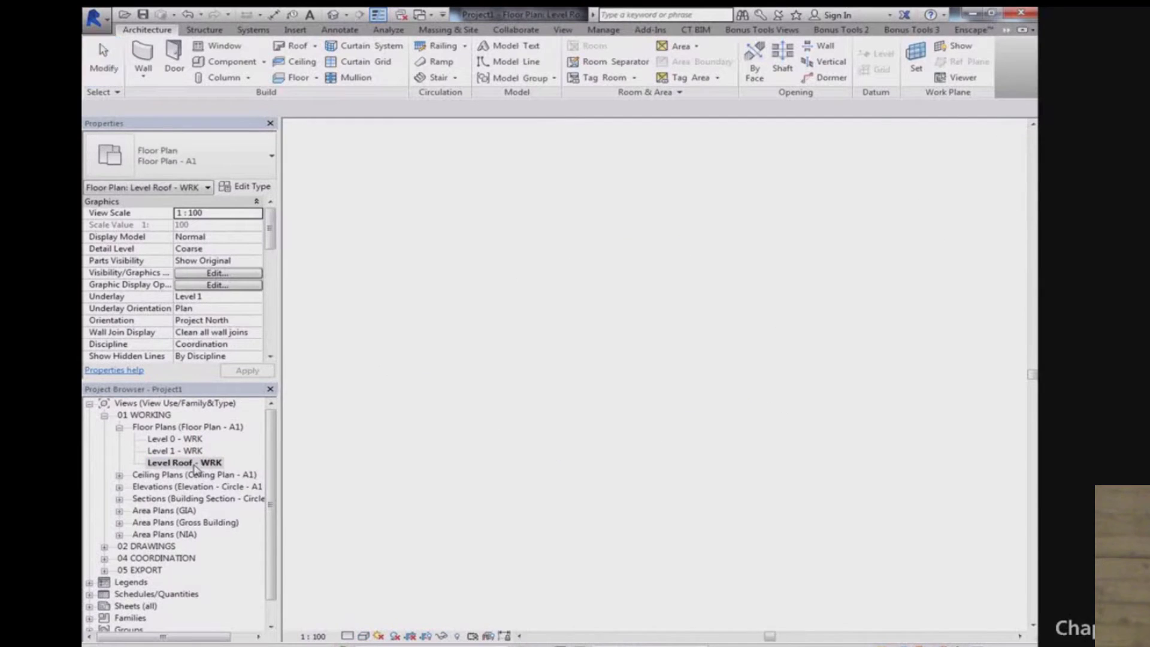
right_click(627, 376)
left_click(678, 91)
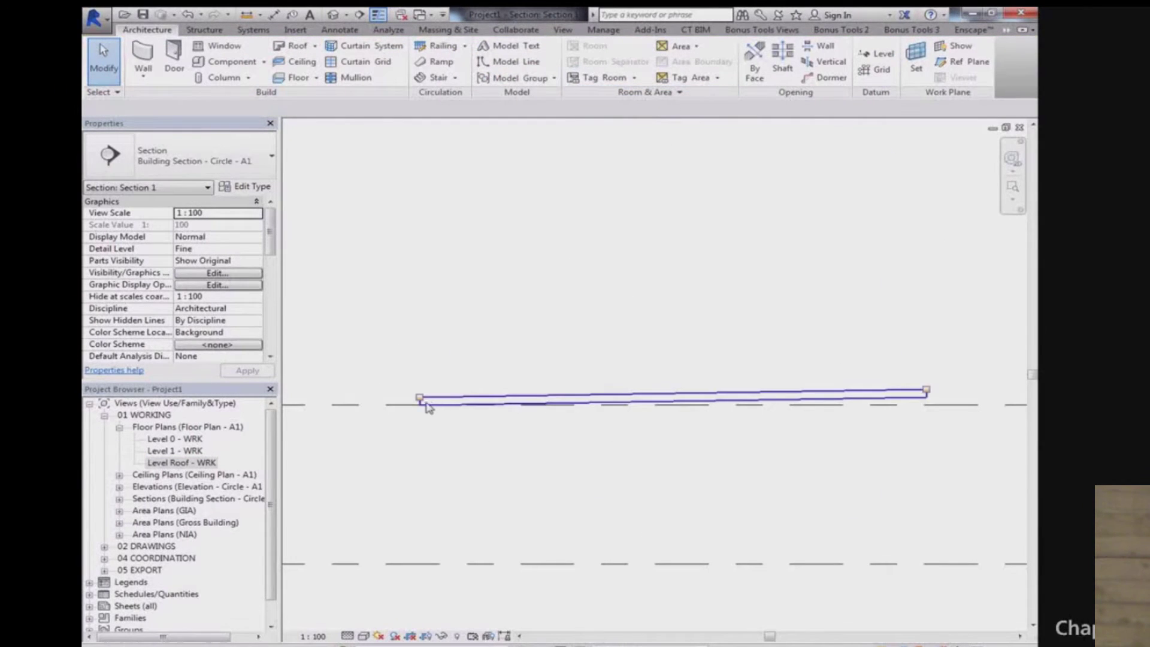
left_click(932, 403)
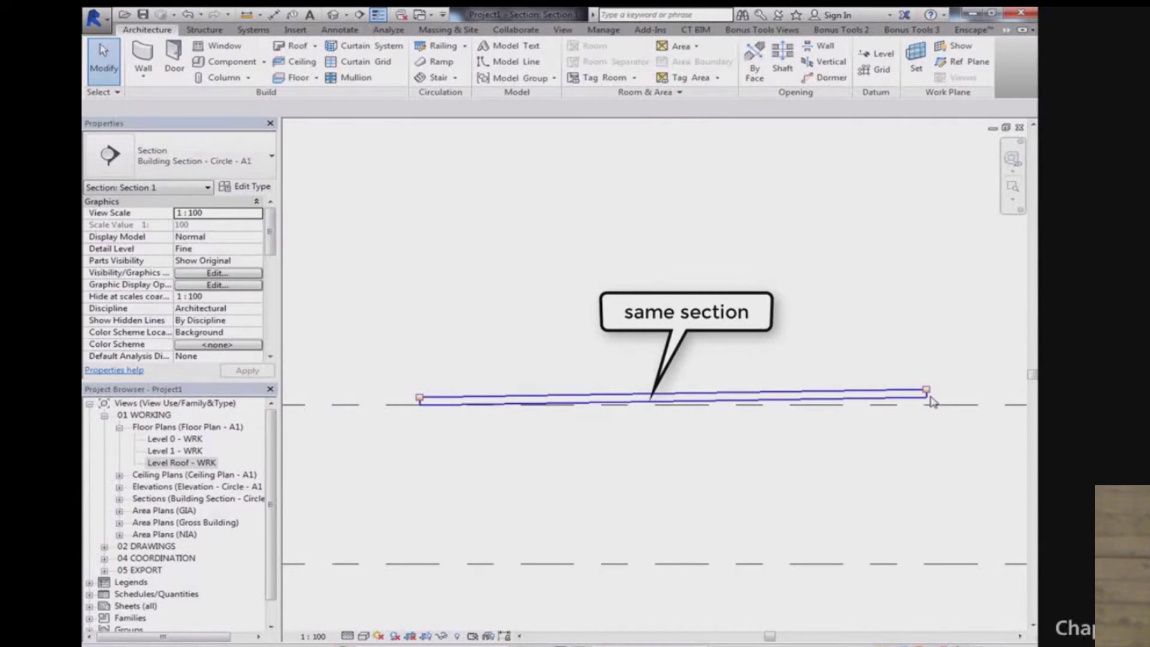
key("Escape")
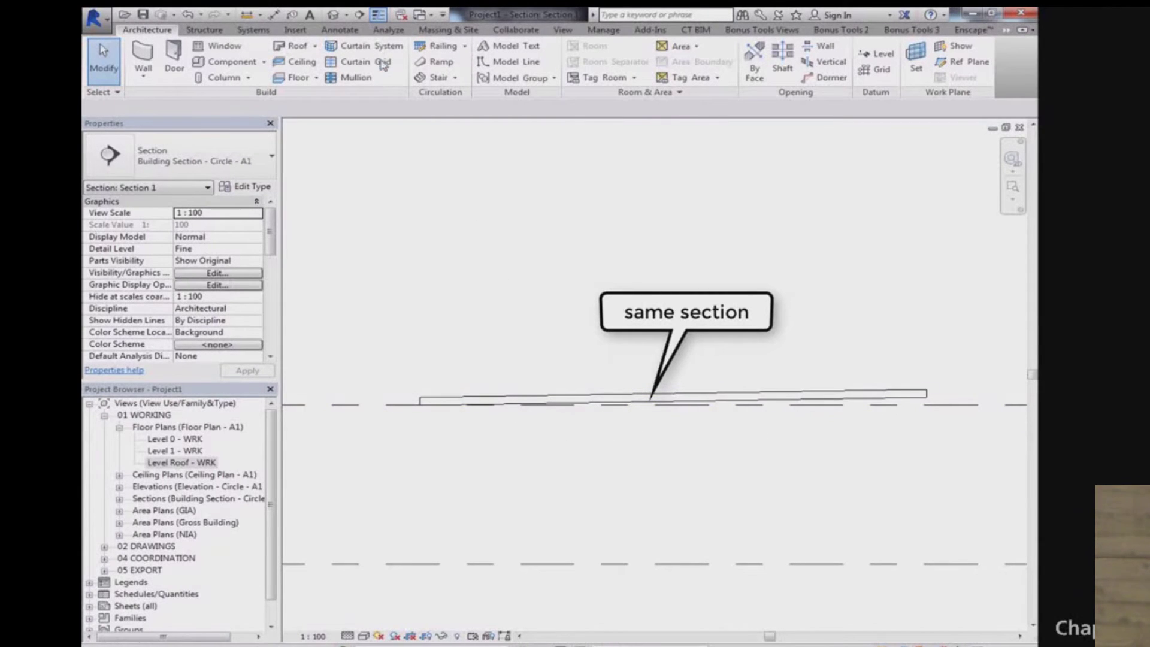
Step: Make the Structure [1] layer of the Concept - 200 roof type variable in thickness
left_click(333, 15)
left_click(659, 432)
left_click(659, 435)
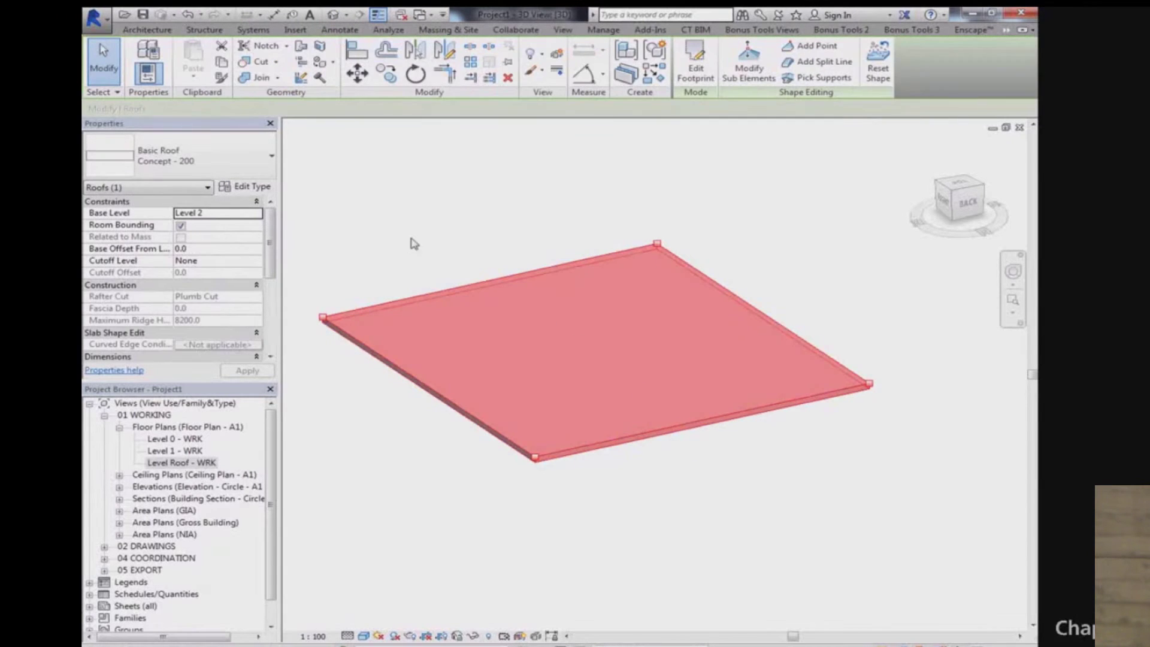
left_click(247, 187)
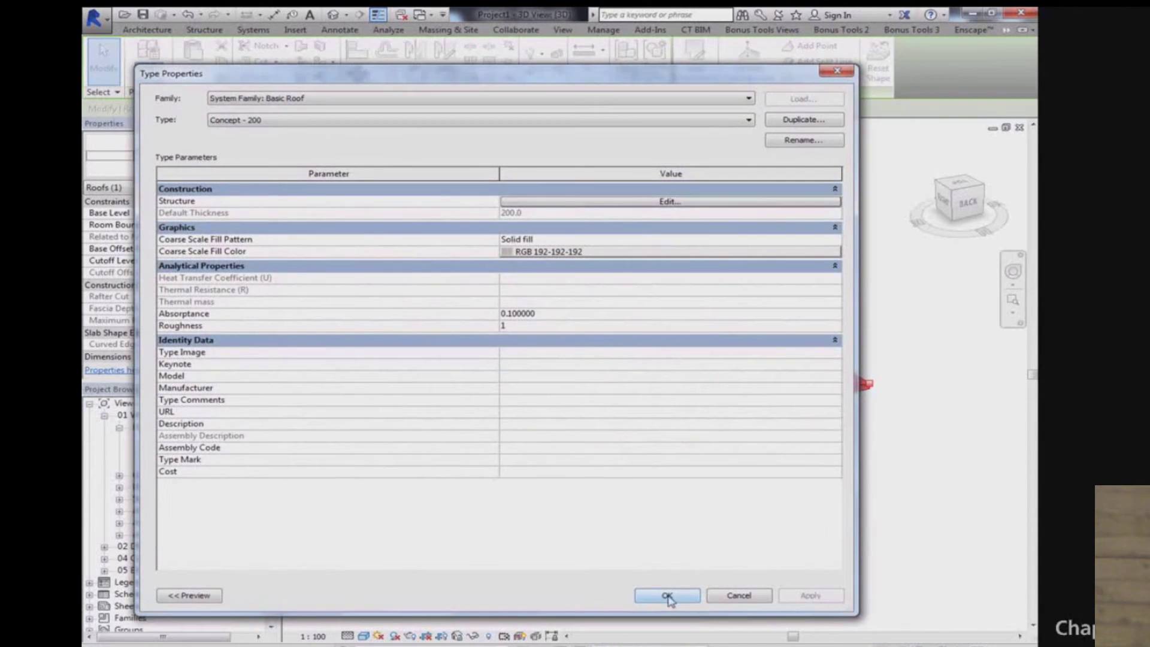
left_click(664, 202)
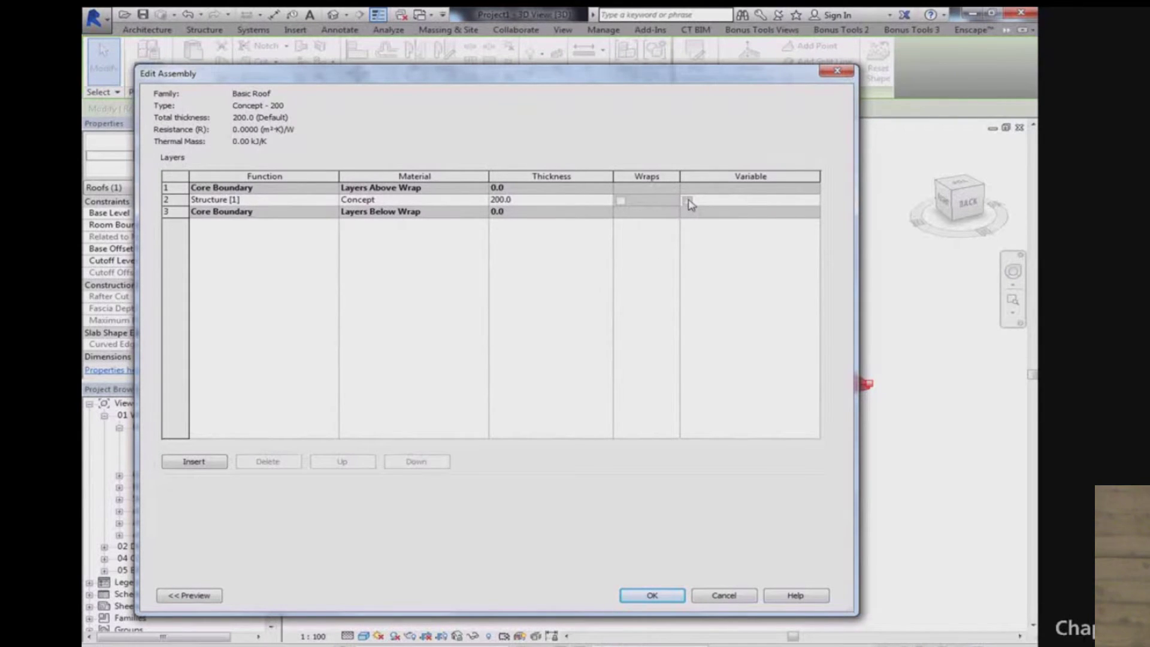
left_click(657, 597)
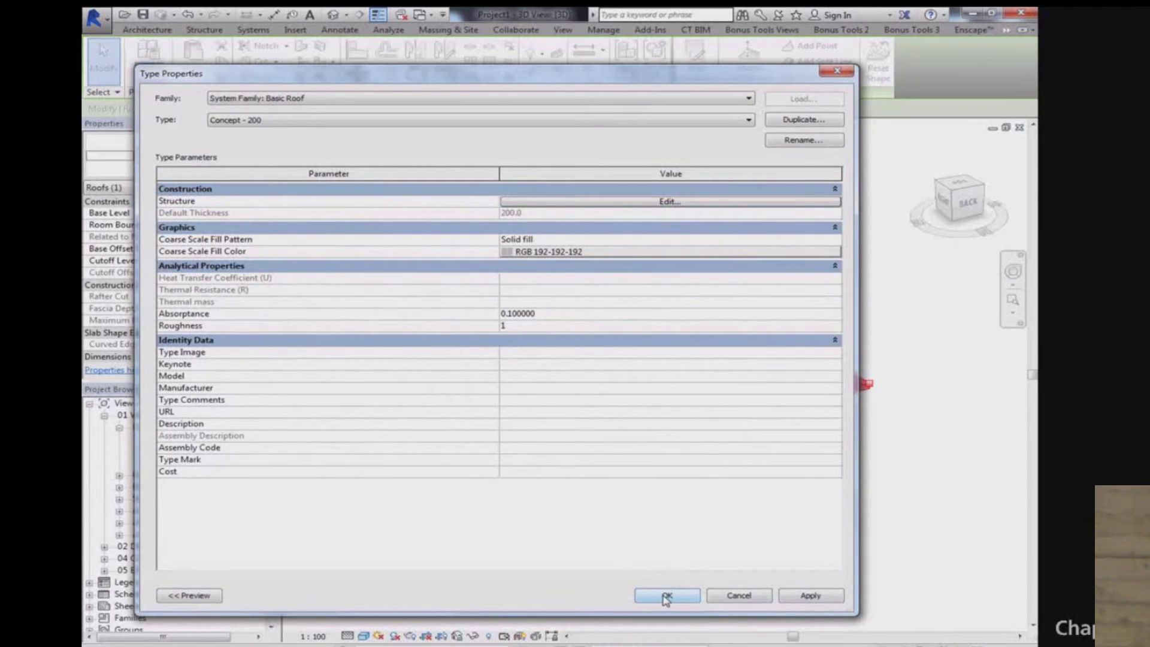
left_click(666, 597)
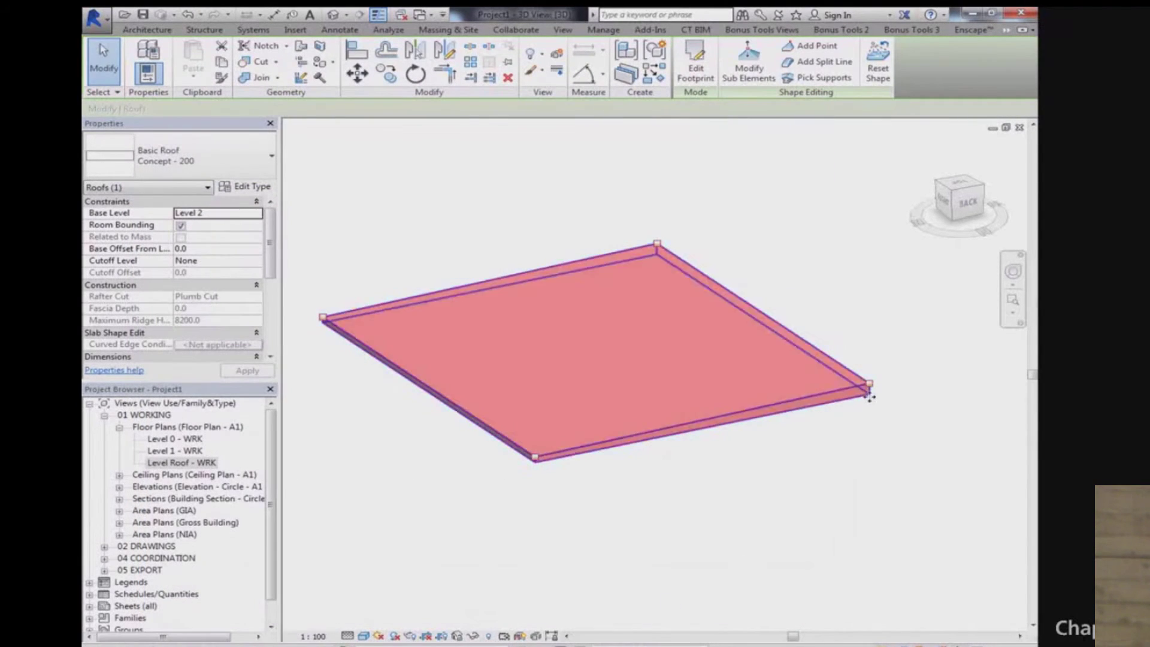
Step: Return to the section view from the Level Roof plan and inspect the underside of the roof
double_click(183, 466)
right_click(607, 370)
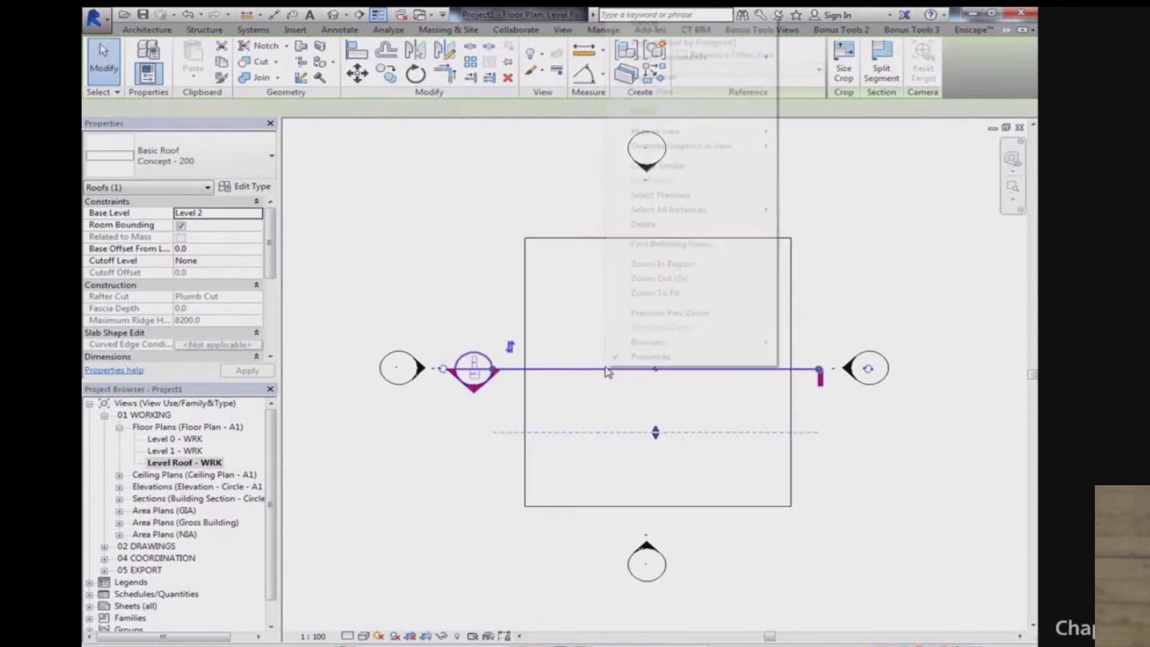
left_click(657, 96)
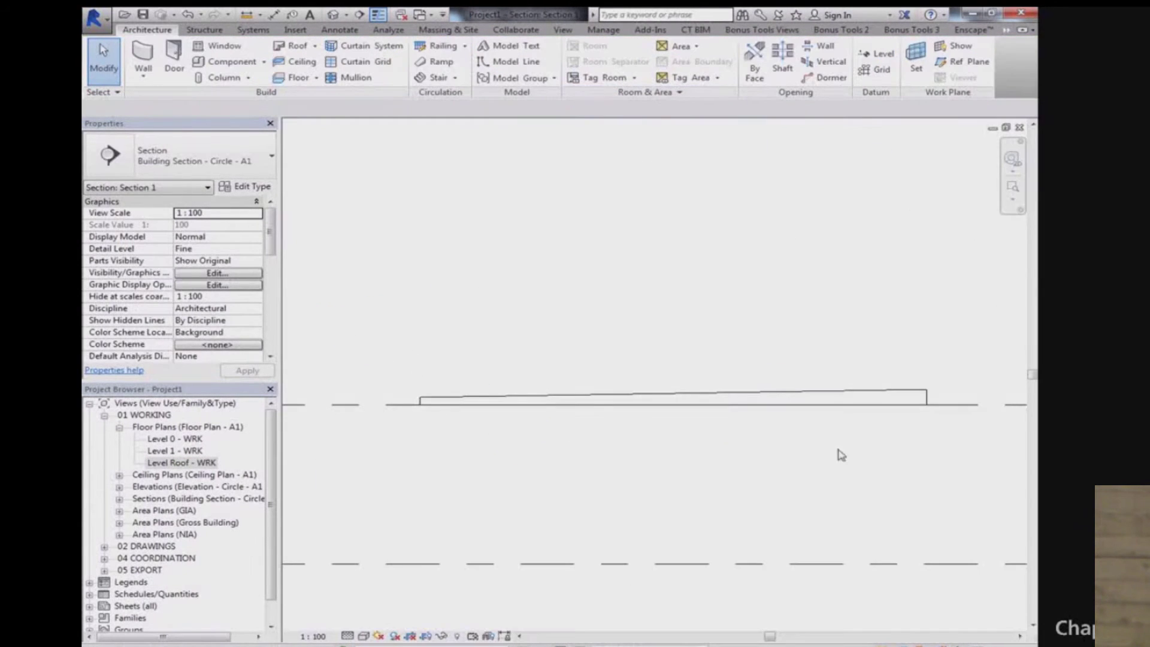
left_click(420, 405)
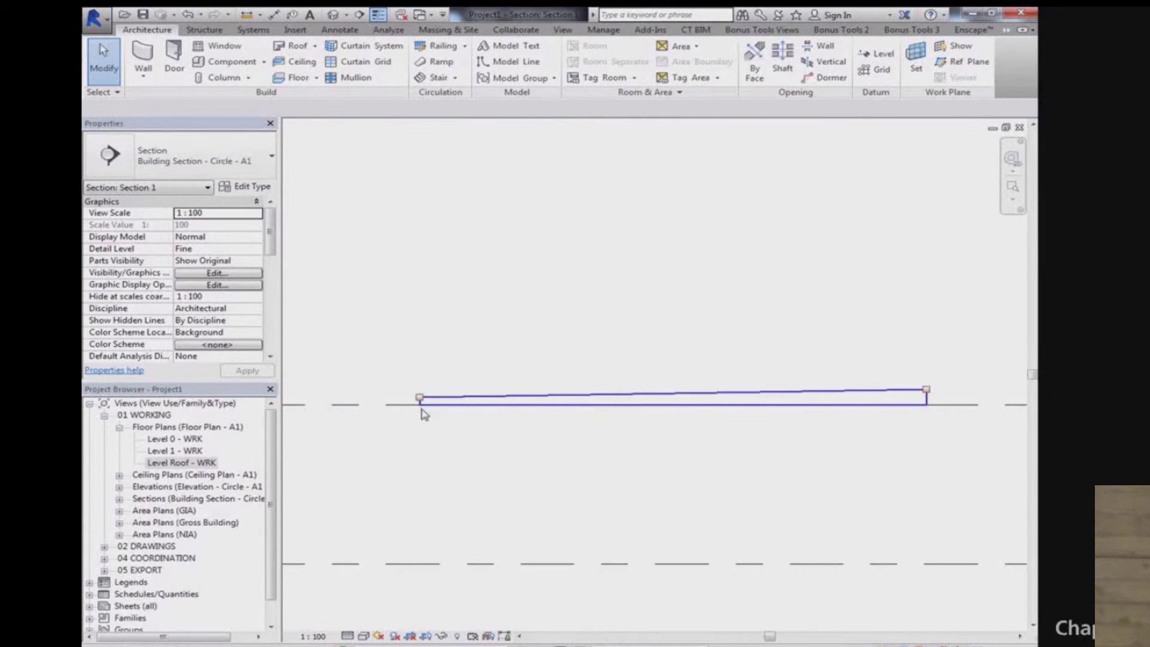
Step: Add a 20 thick Finish 1 [4] layer above the Structure [1] layer in the roof type and check it in section
left_click(460, 401)
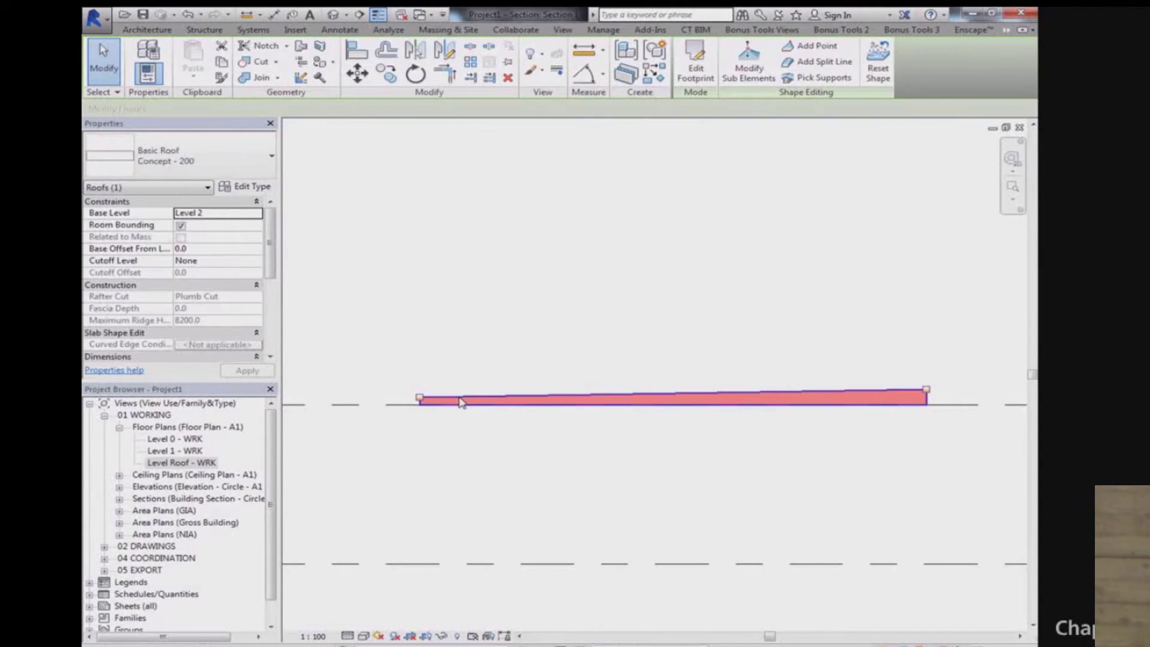
left_click(257, 188)
left_click(669, 203)
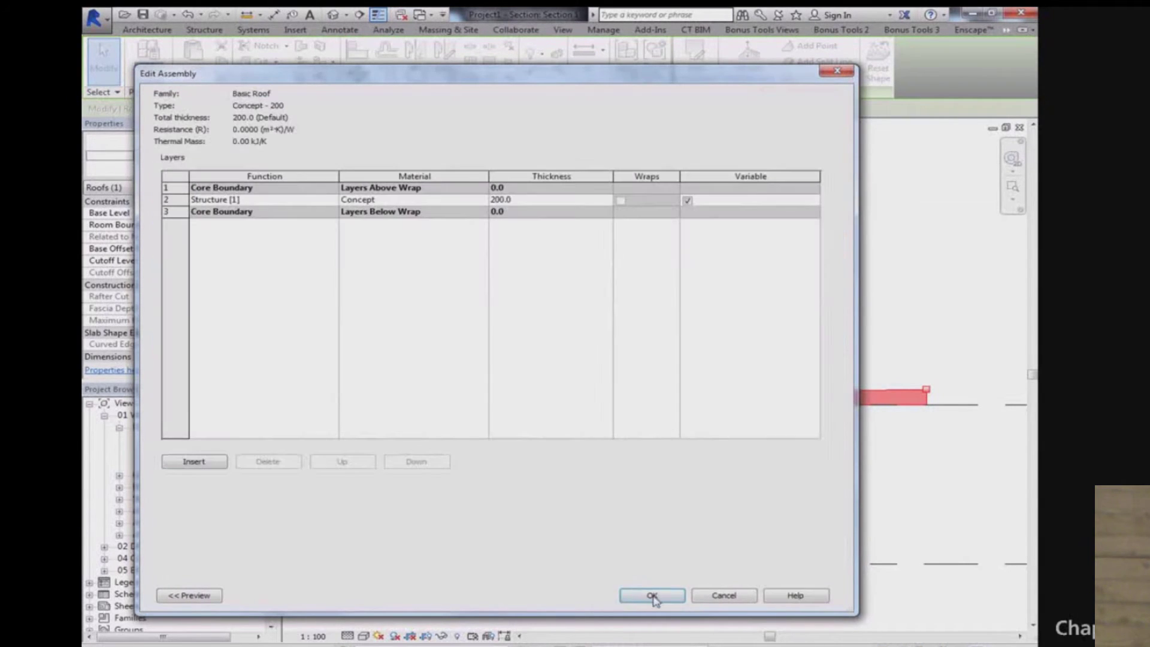
left_click(196, 462)
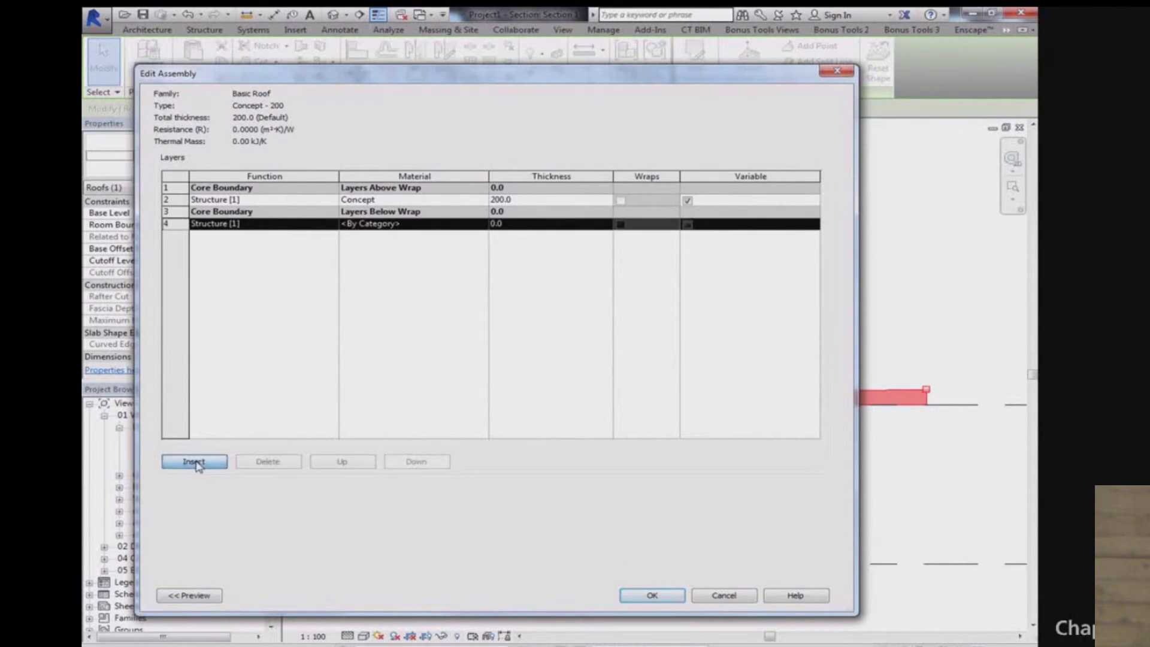
left_click(343, 462)
left_click(343, 462)
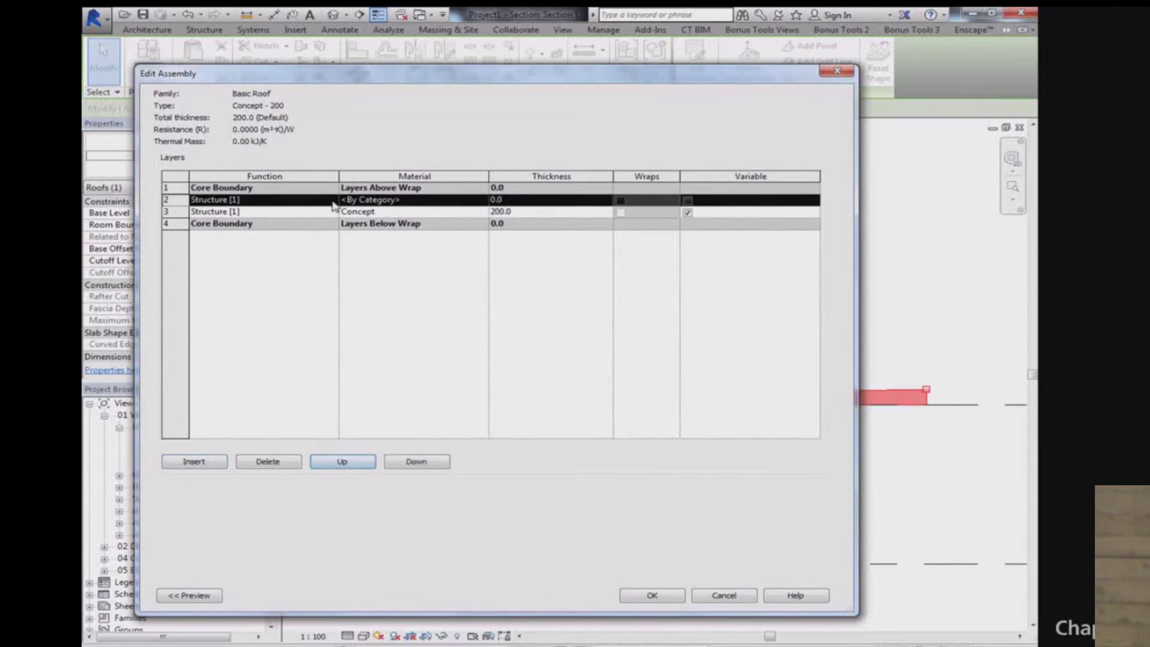
left_click(331, 202)
left_click(212, 242)
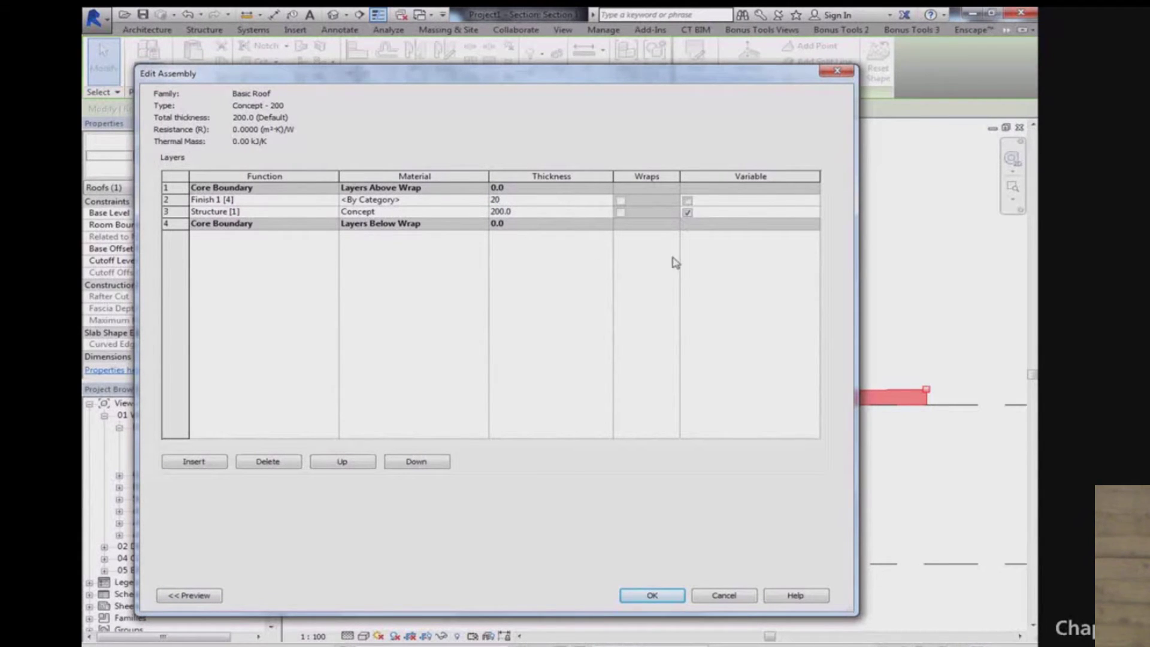
left_click(662, 601)
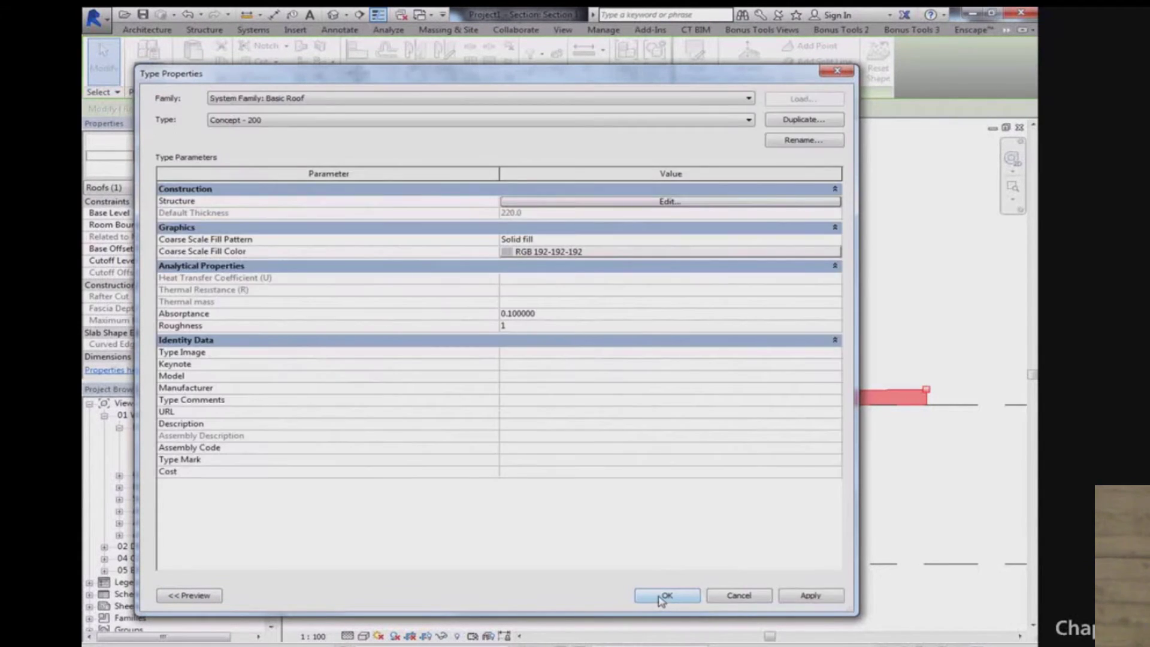
left_click(662, 599)
left_click(931, 416)
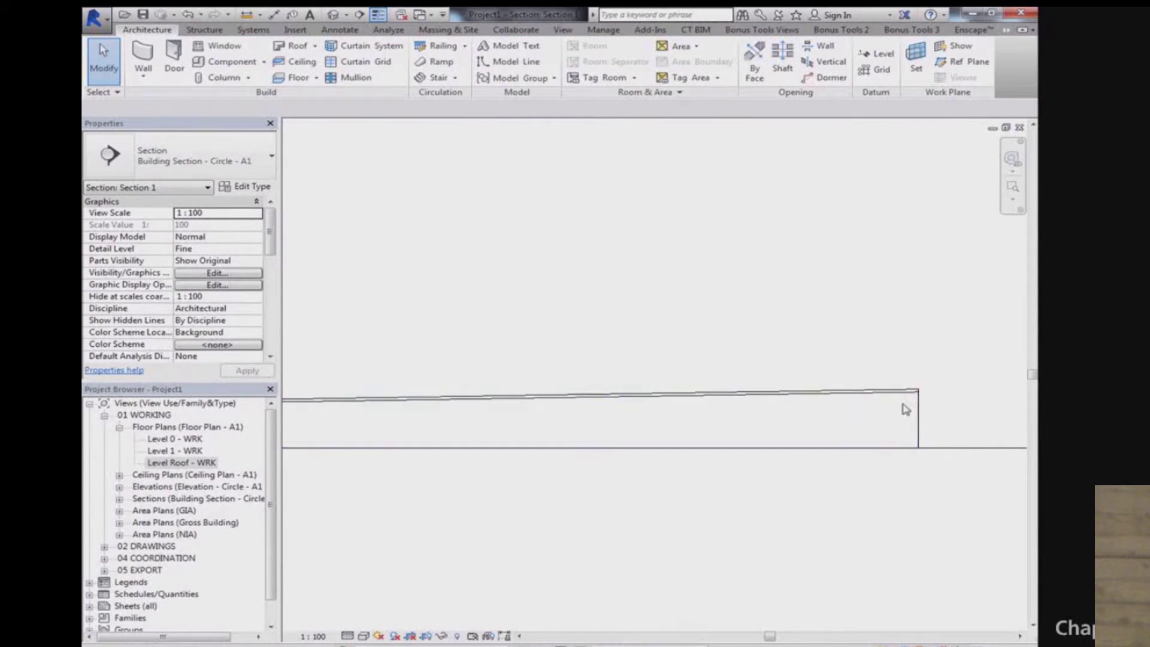
Step: Switch the variable-thickness setting of the Concept - 200 roof type from the Structure [1] layer to the Finish 1 [4] layer
scroll(906, 411, "down", 3)
left_click(844, 410)
left_click(844, 410)
left_click(240, 189)
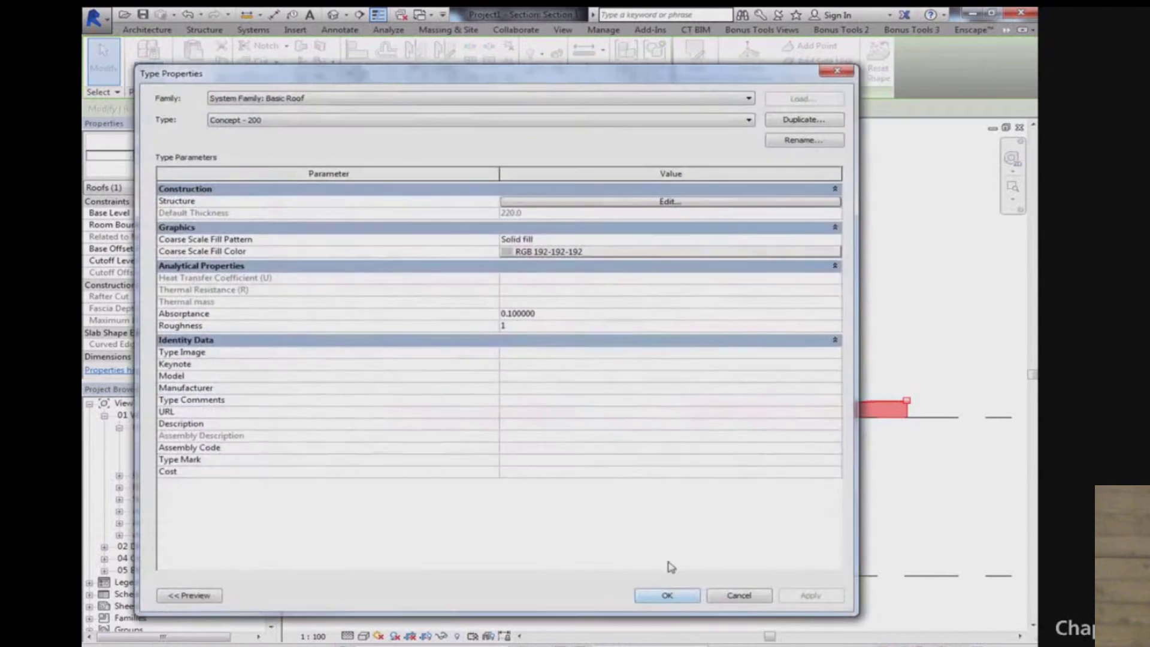
left_click(653, 202)
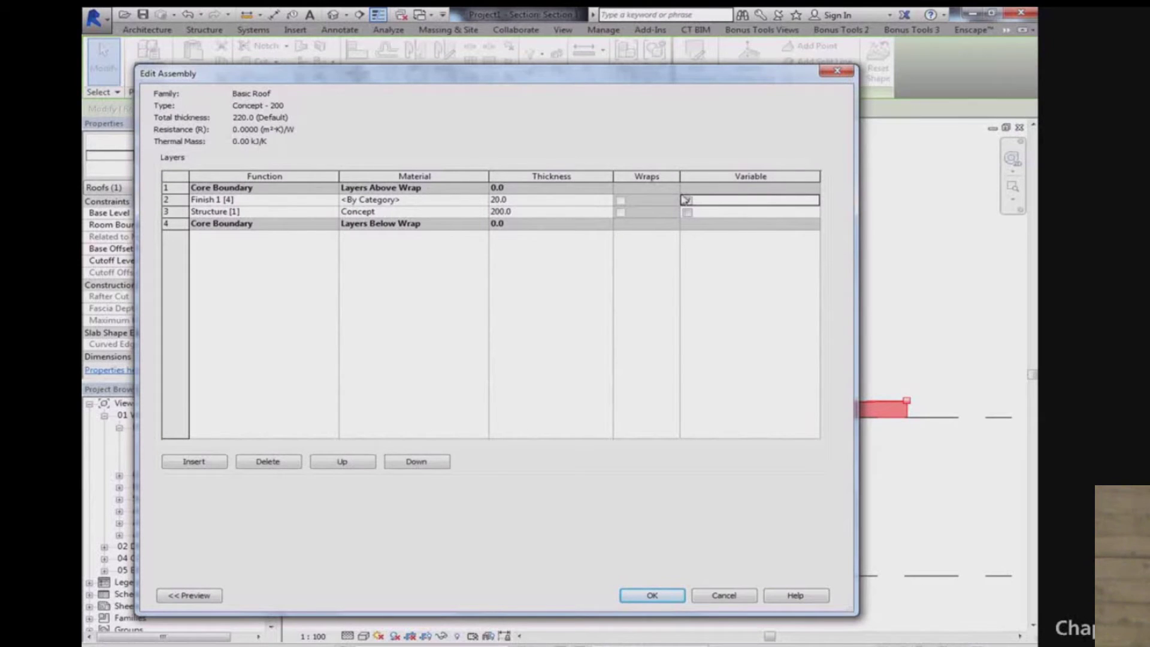
left_click(654, 595)
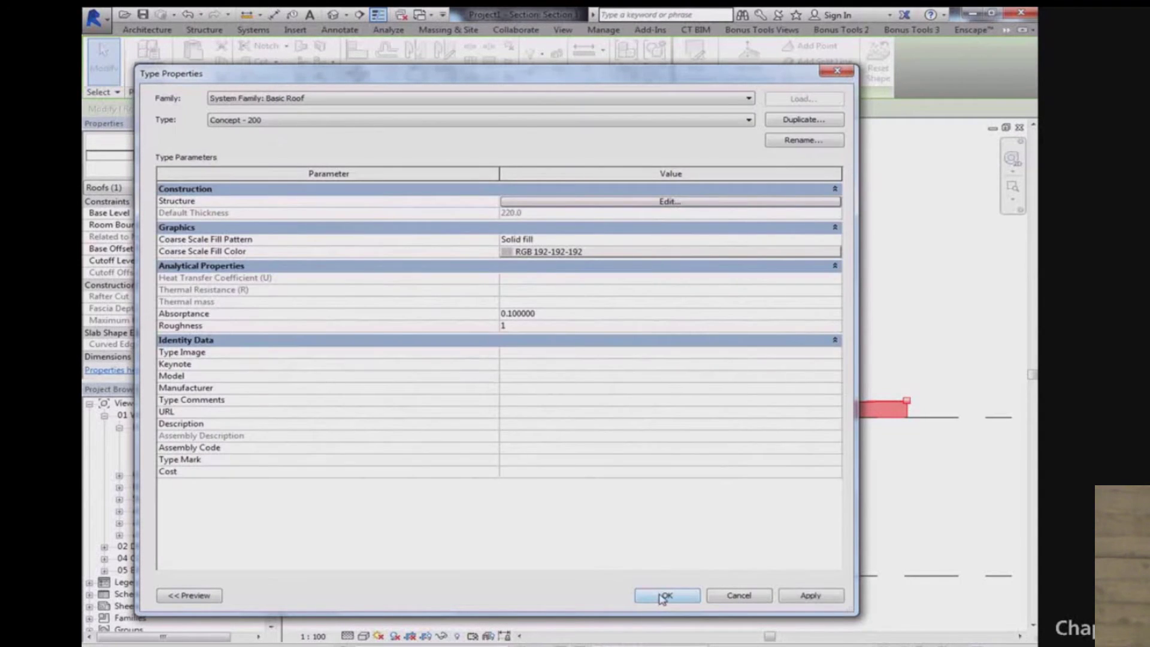
left_click(663, 596)
left_click(880, 444)
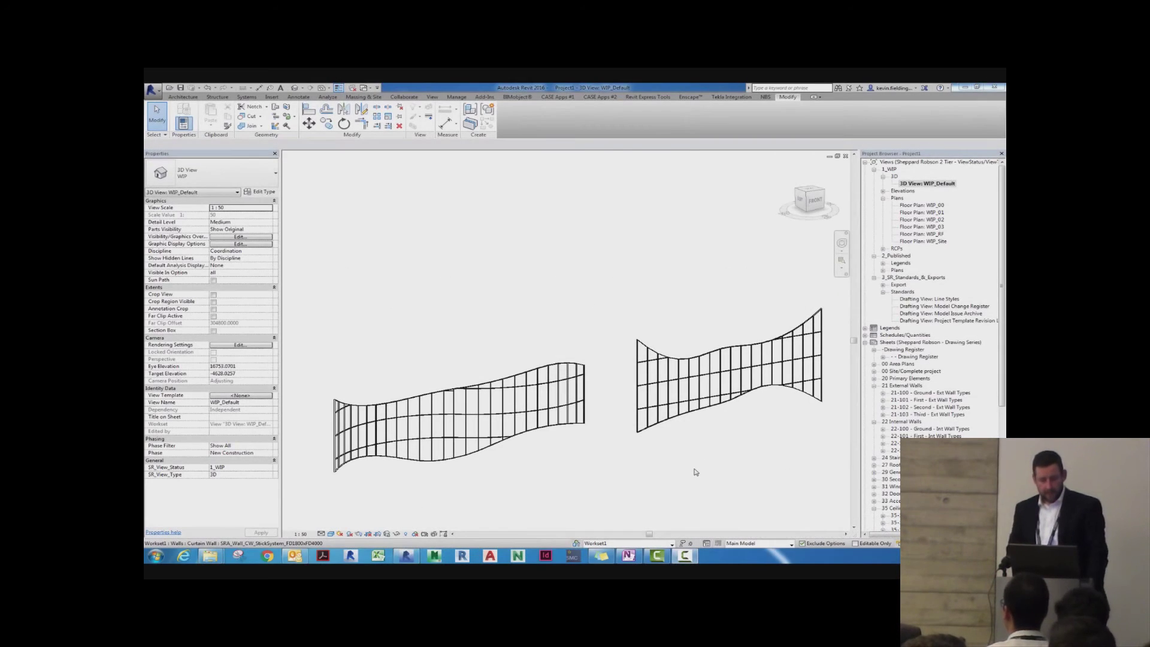
Step: Compare the straight curtain wall with the curved curtain wall in the 3D view, selecting each in turn
middle_click_drag(675, 444, 719, 436, "shift")
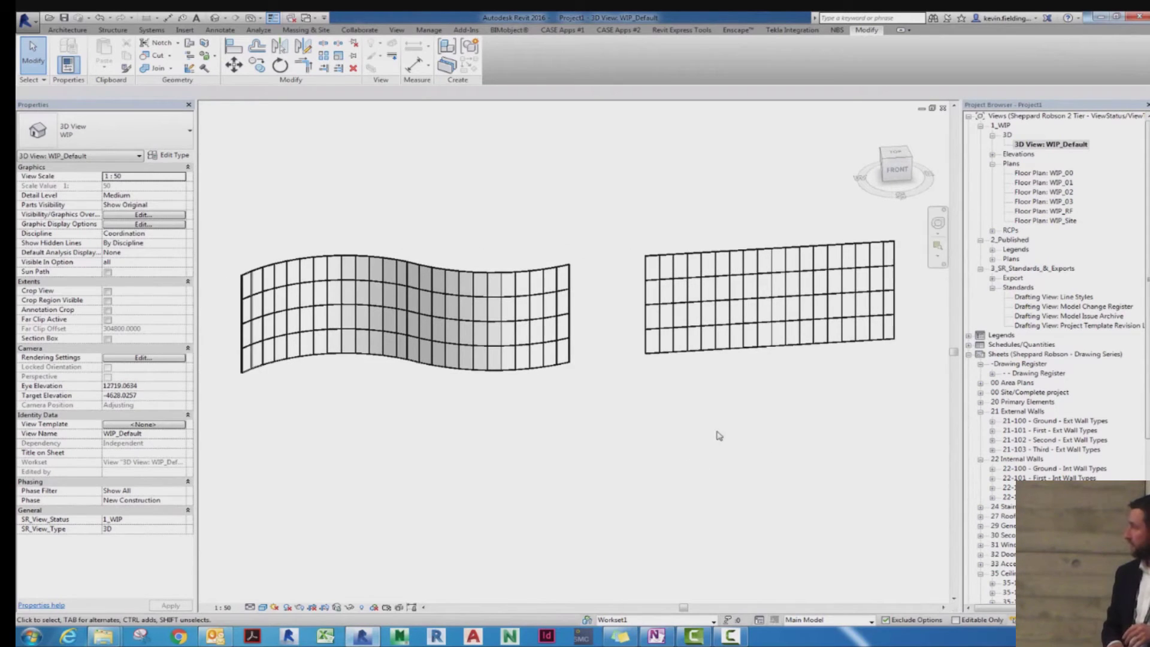
left_click(778, 256)
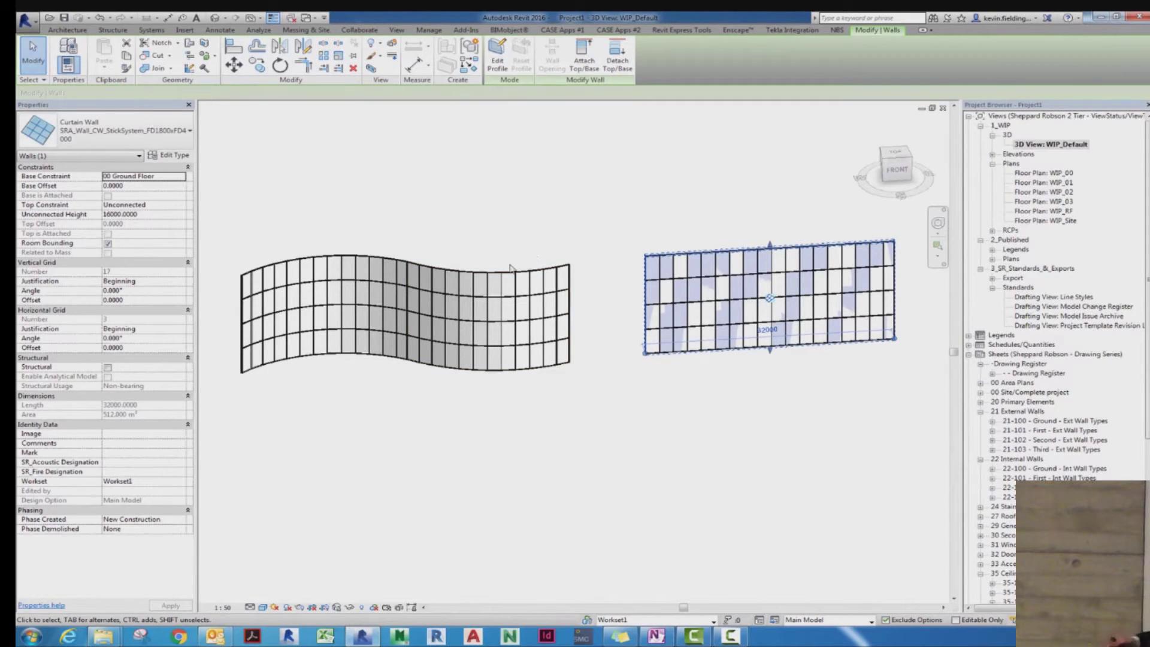
key("Escape")
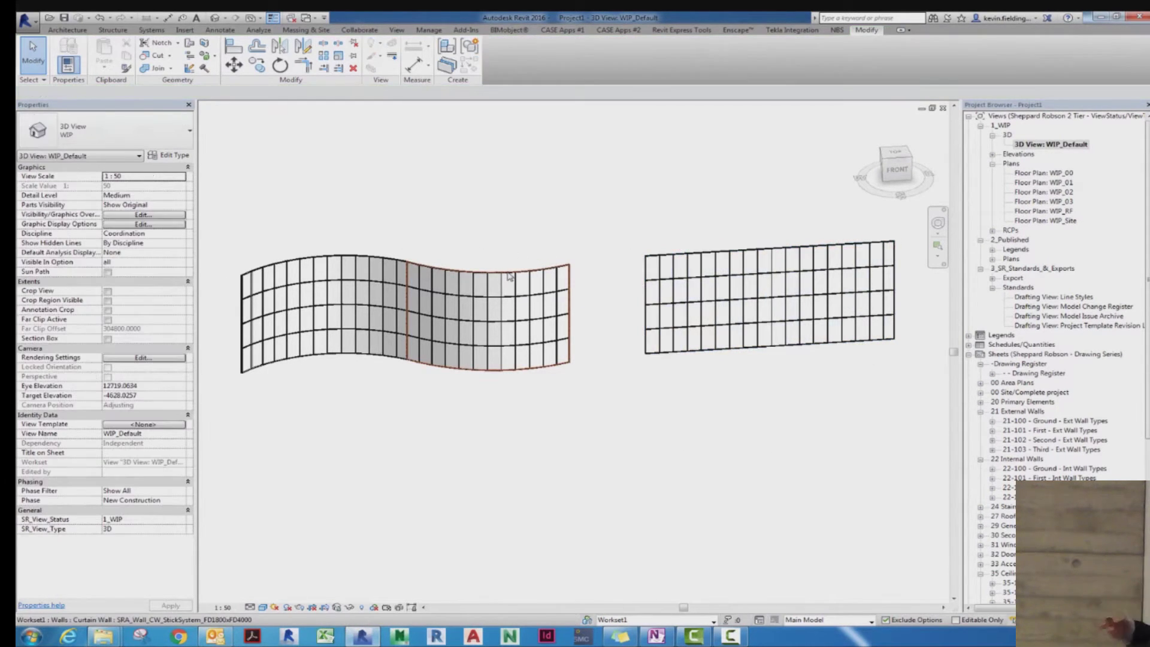
left_click(510, 276)
key("Escape")
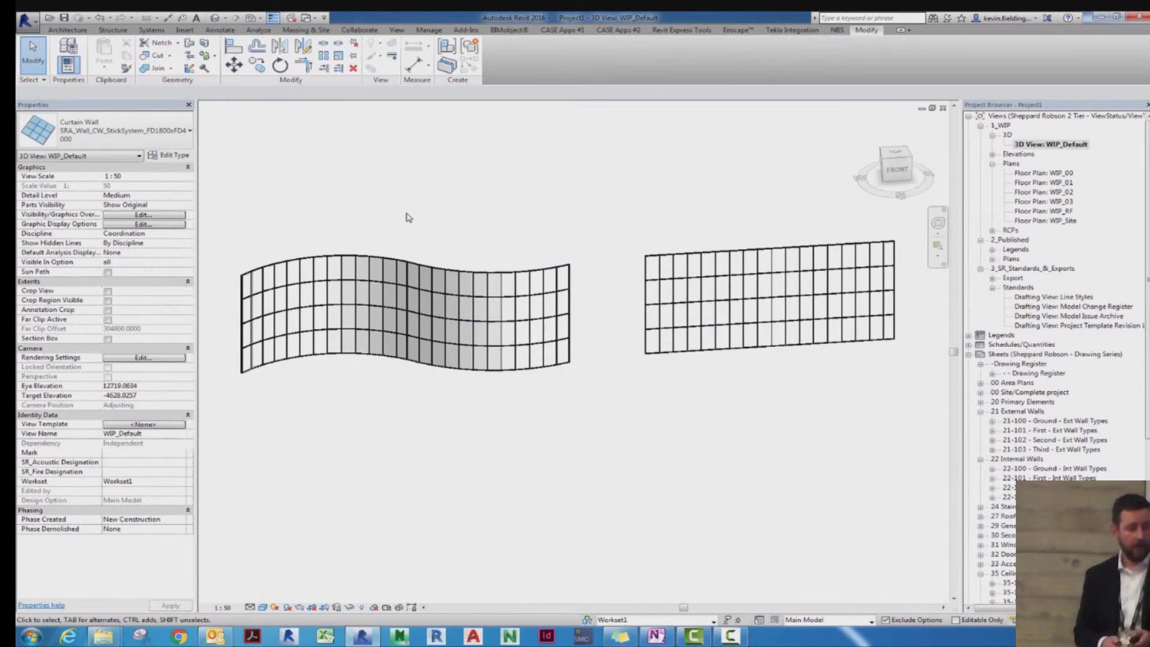
Step: Open the WIP_South elevation from the WIP_00 floor plan, framing the straight curtain wall
double_click(1042, 174)
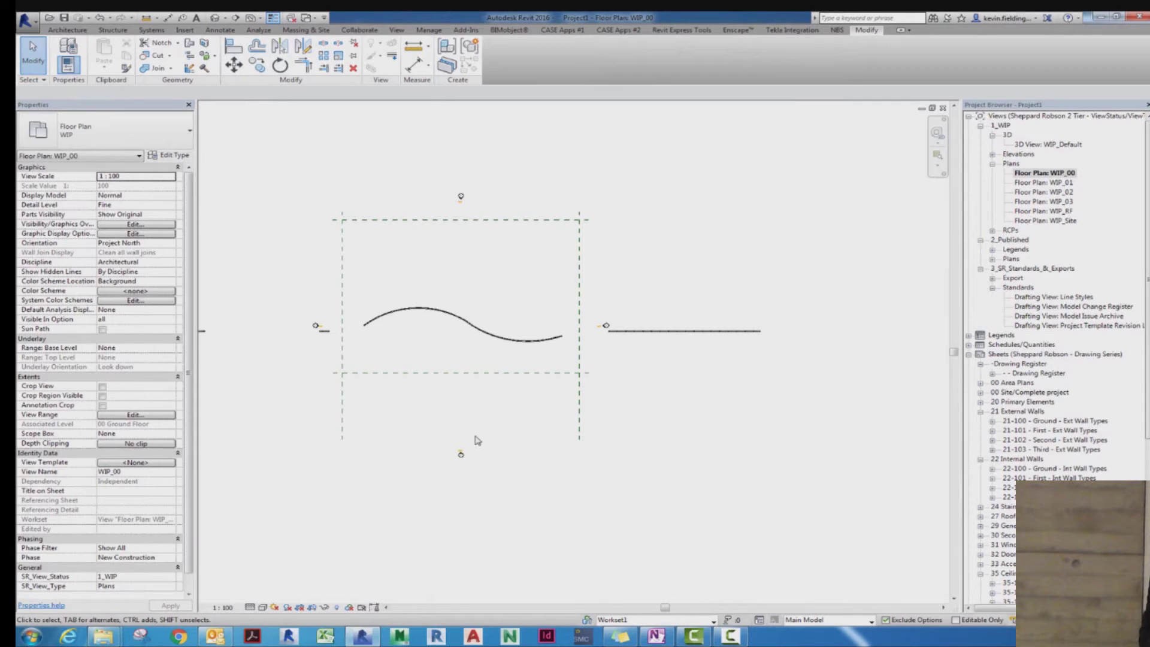
double_click(461, 455)
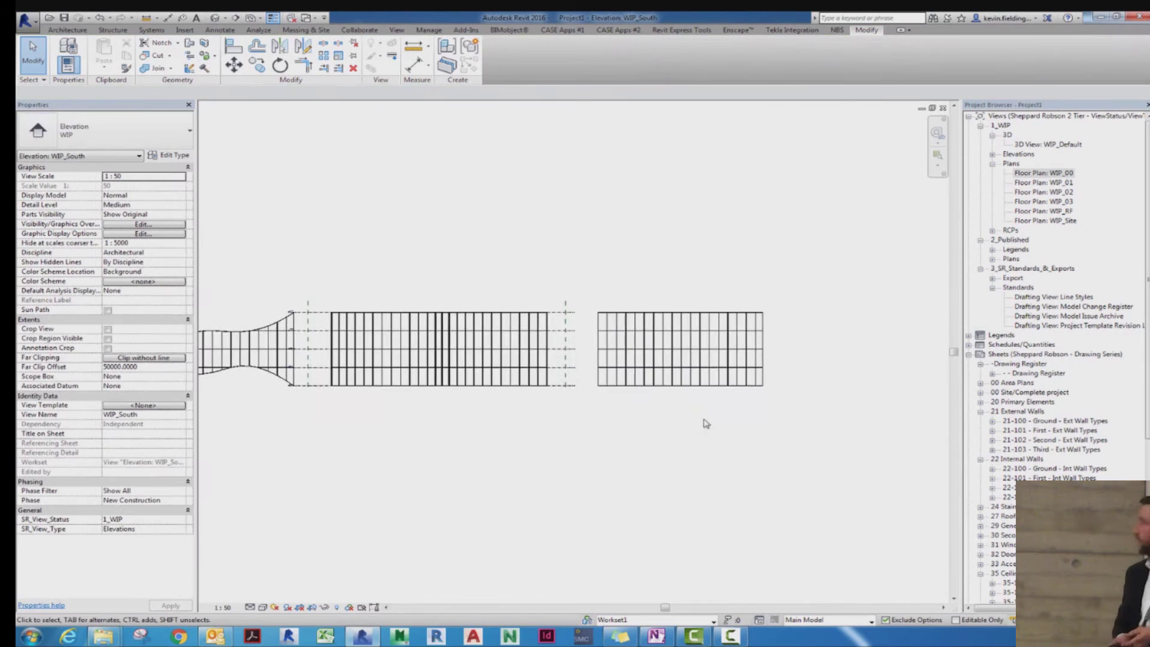
middle_click_drag(720, 403, 670, 529)
scroll(614, 462, "up", 1)
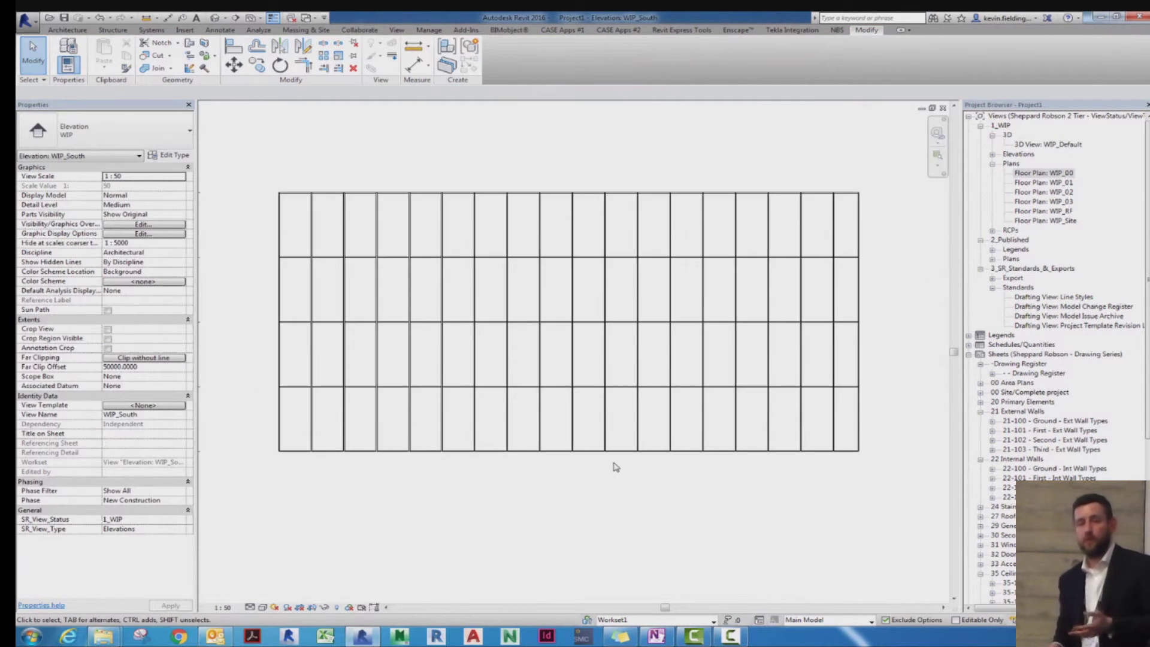
Step: Edit the profile of the straight curtain wall and delete its upper and lower sketch lines
left_click(618, 453)
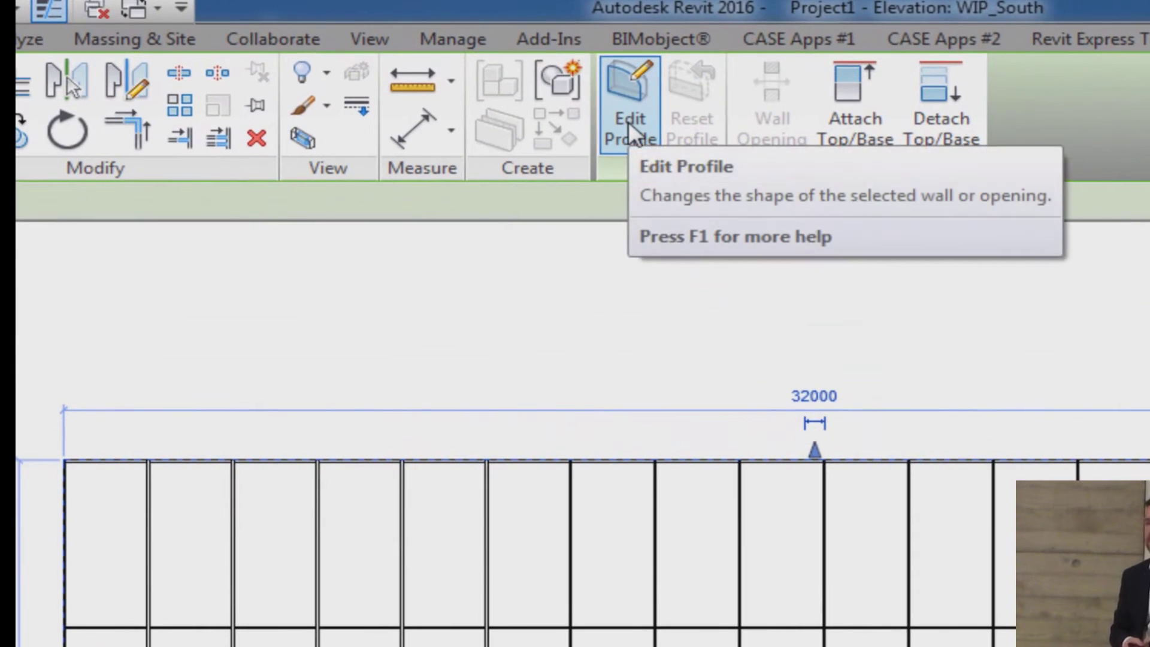
left_click(628, 121)
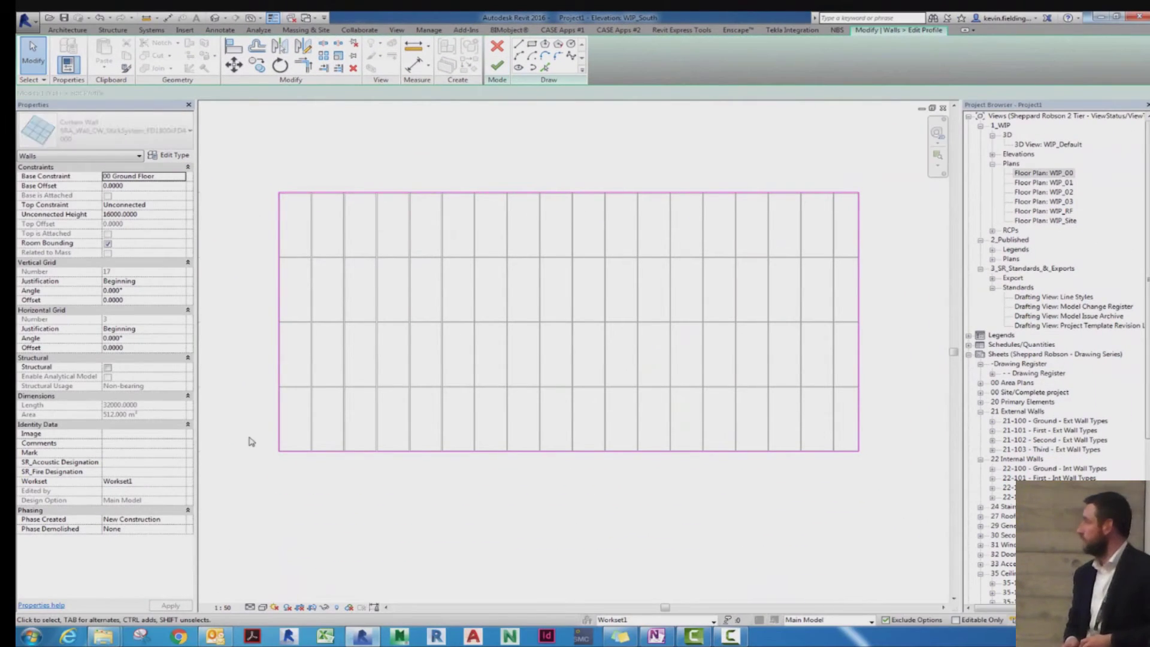
left_click_drag(250, 426, 917, 471)
left_click_drag(265, 169, 901, 251, "ctrl")
key("Delete")
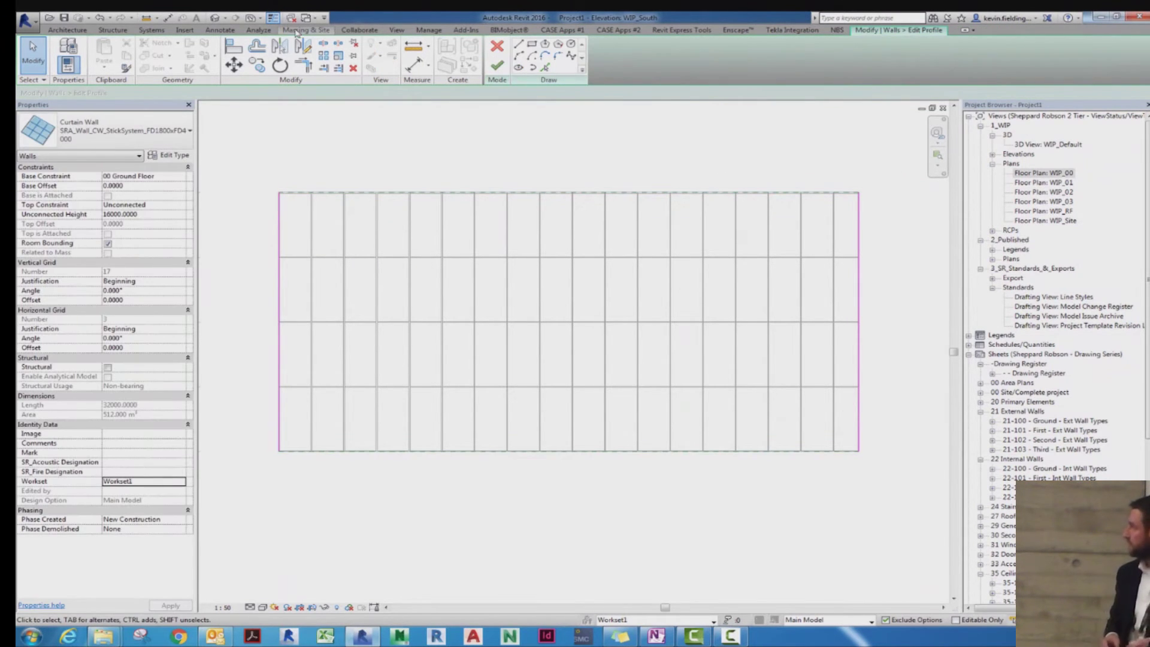
Step: Sketch a wavy spline along the base of the wall profile, connecting the lower ends of both side lines
left_click(572, 58)
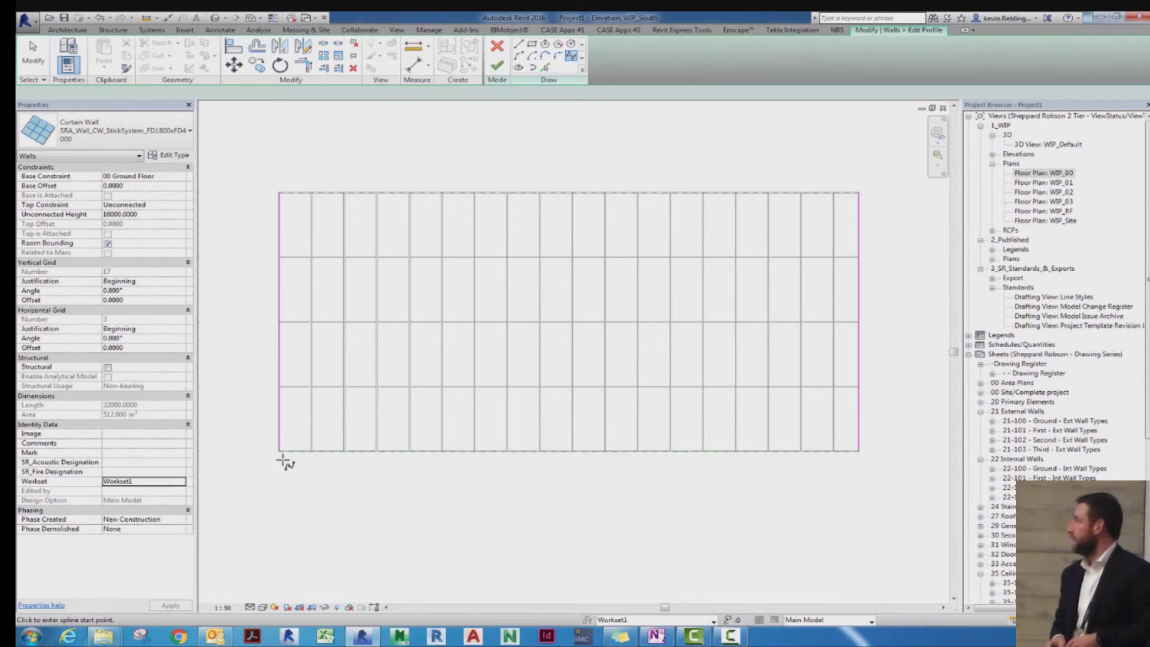
left_click(278, 452)
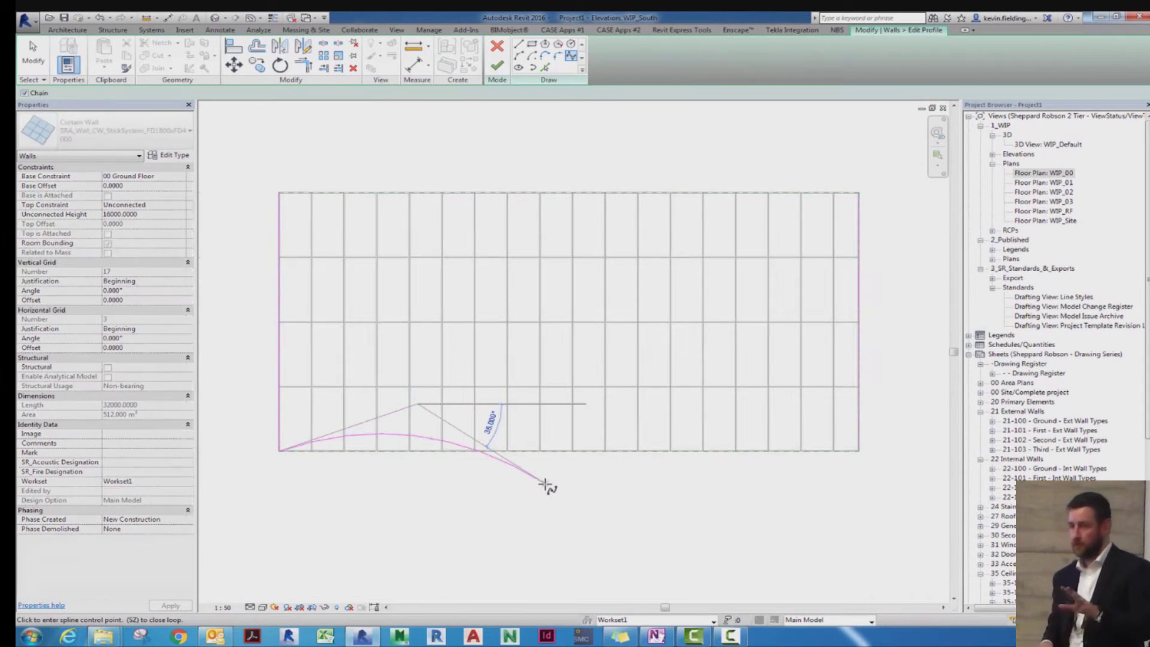
left_click(544, 483)
left_click(720, 413)
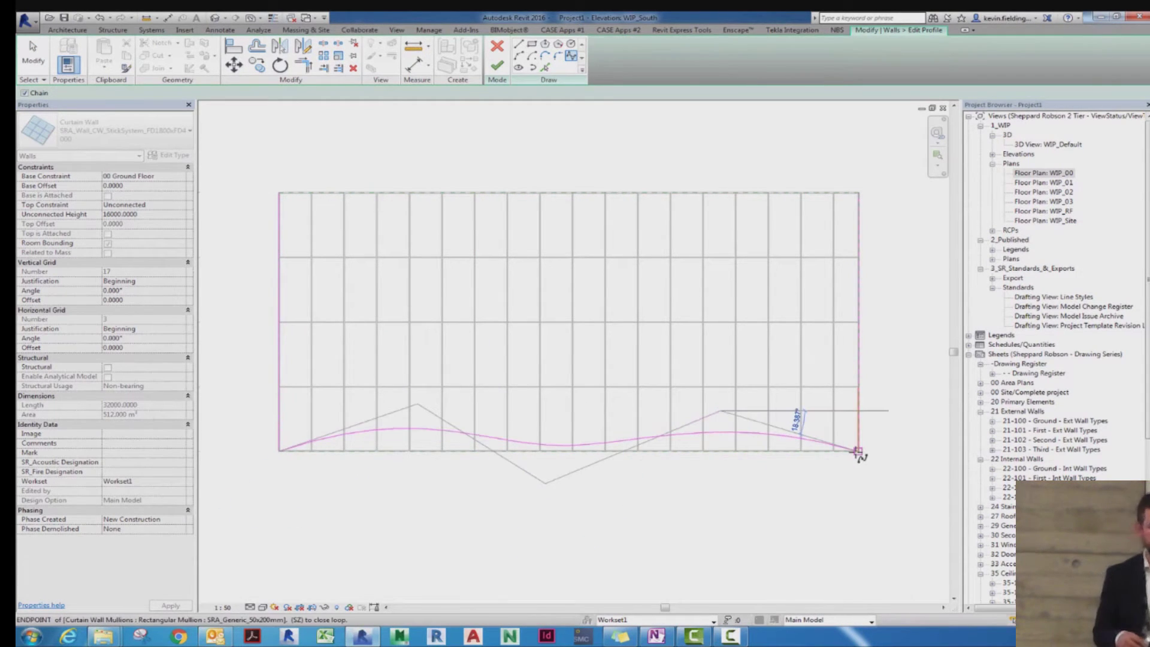
left_click(858, 453)
key("Escape")
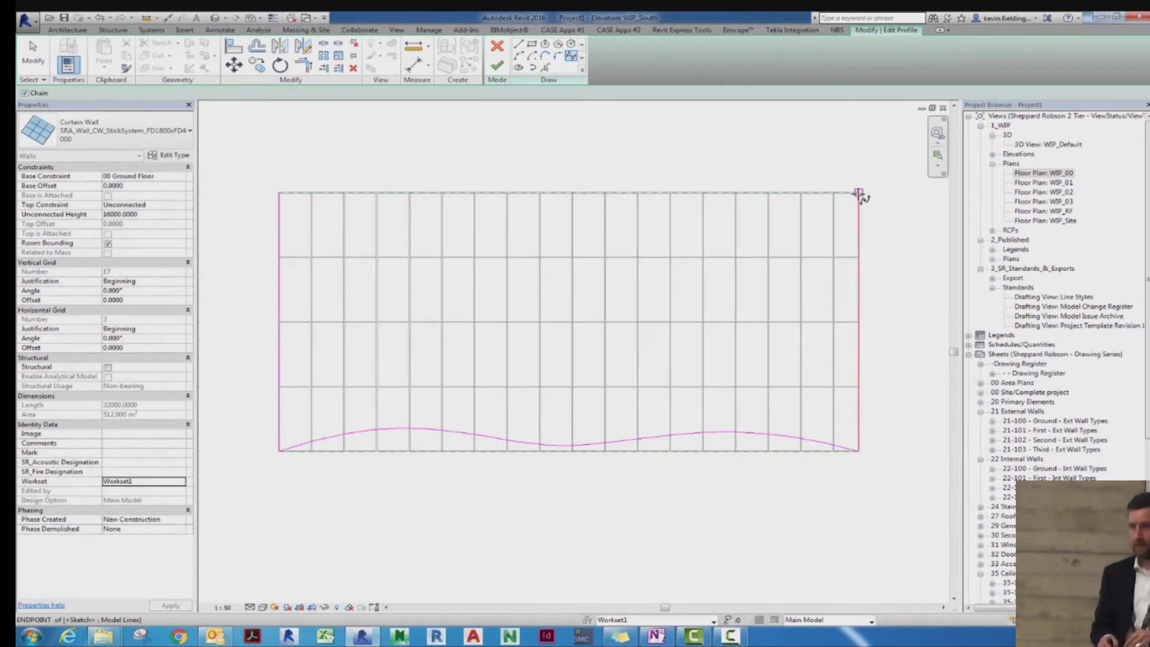
Step: Sketch a wavy spline along the top of the wall profile, connecting the upper ends of both side lines
left_click(858, 194)
left_click(670, 275)
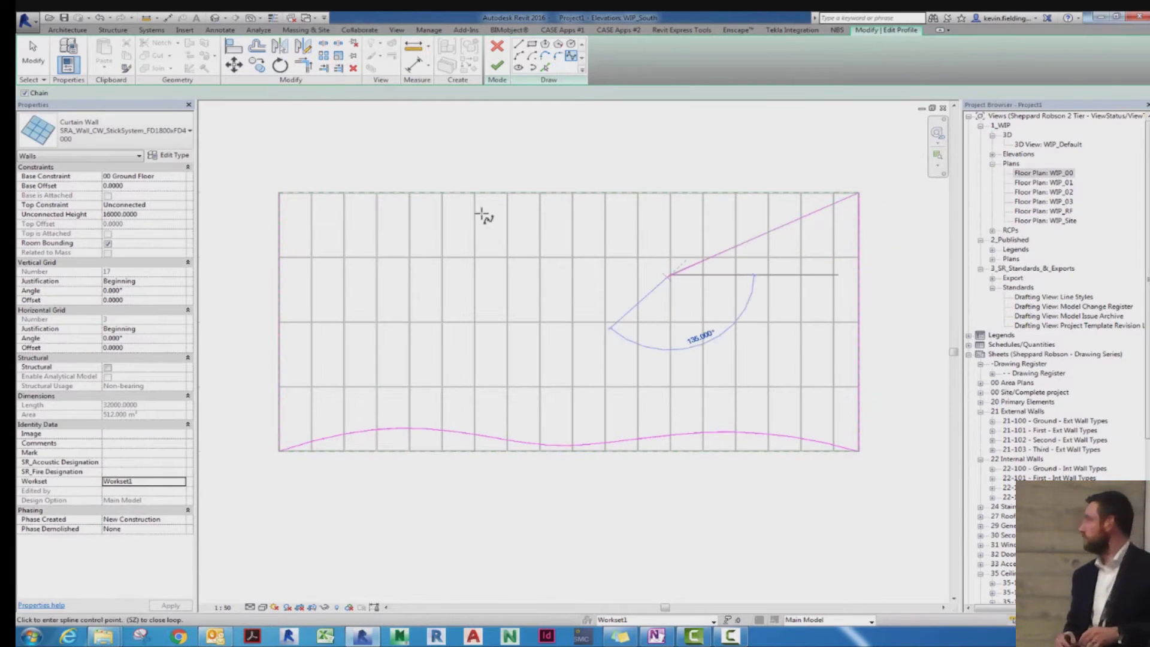
left_click(384, 167)
left_click(279, 193)
key("Escape")
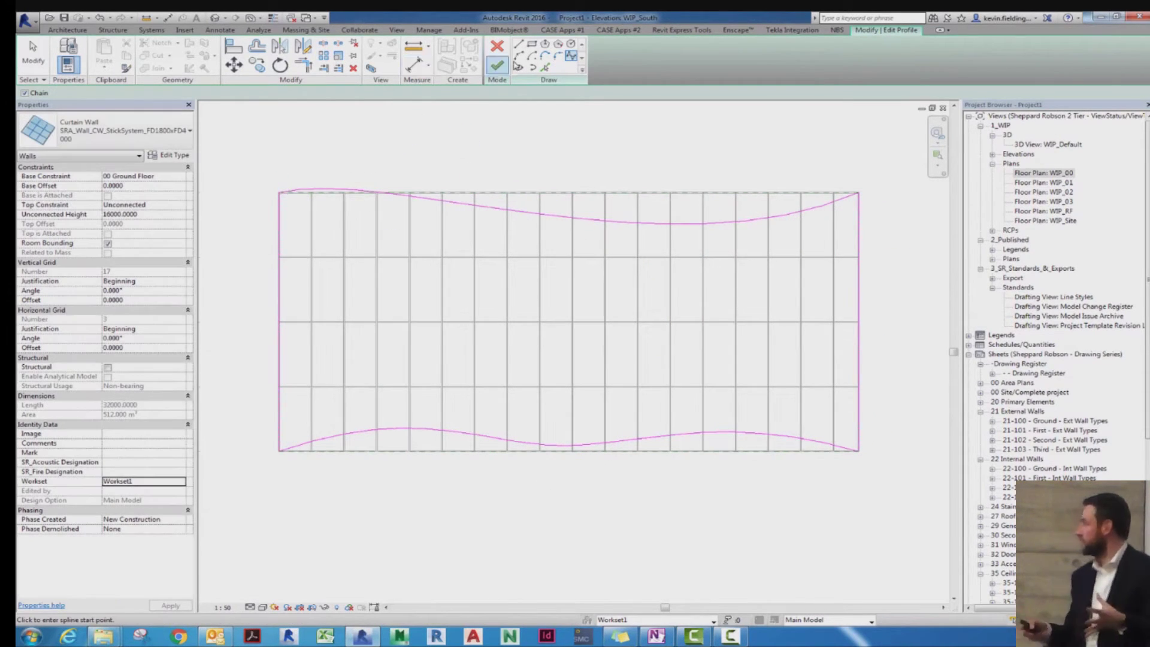
Step: Close the profile loop by moving the base spline's right-hand endpoint onto the lower end of the side line
left_click(505, 67)
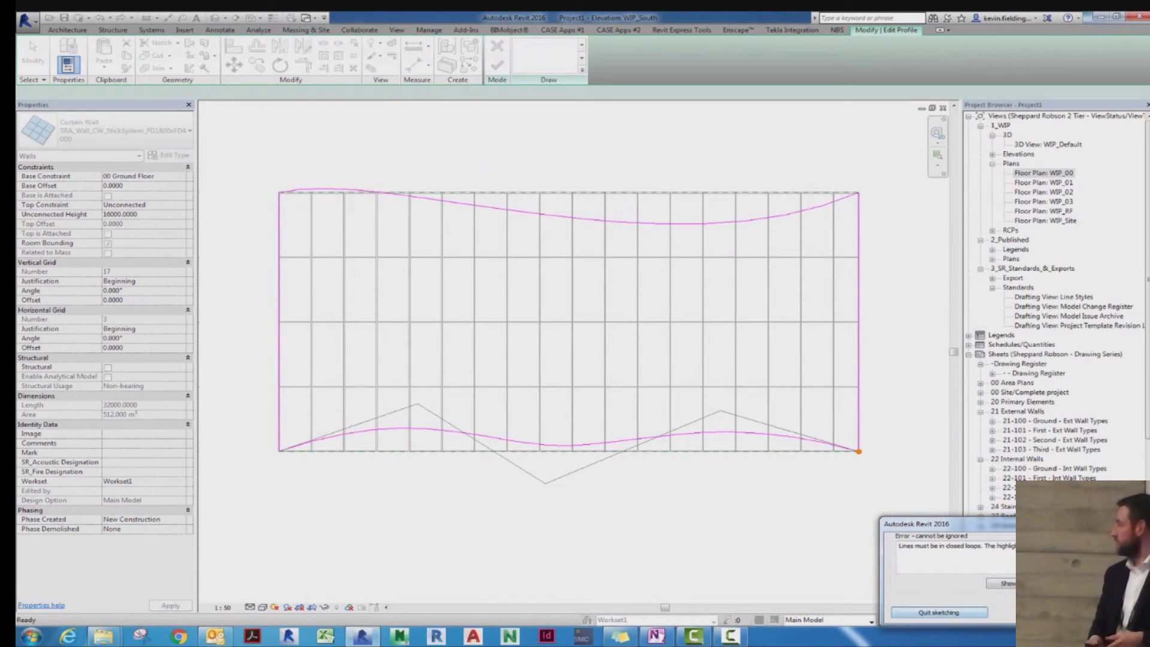
key("Escape")
left_click(850, 449)
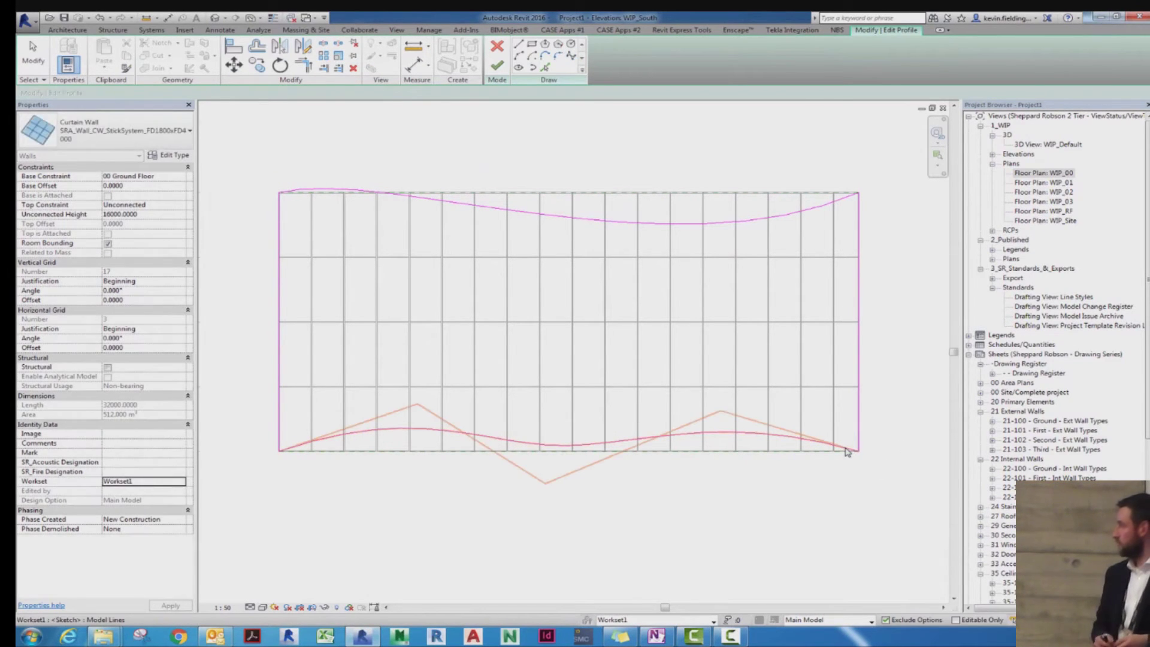
scroll(856, 451, "up", 6)
left_click_drag(859, 448, 862, 448)
scroll(763, 455, "down", 6)
scroll(681, 410, "down", 3)
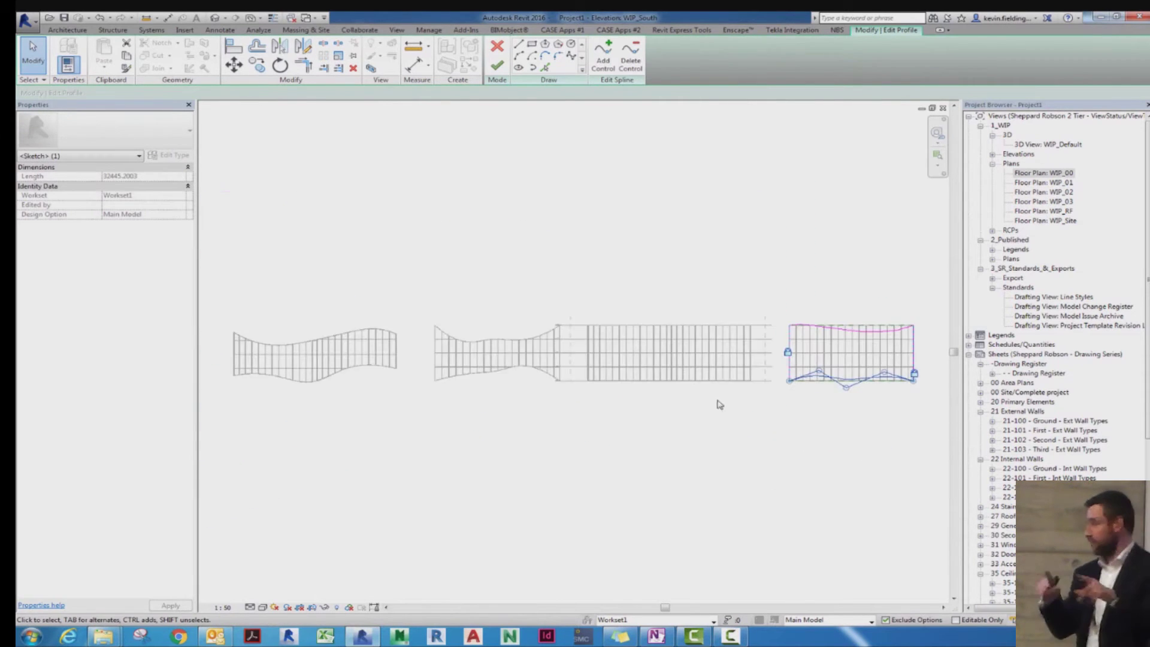
scroll(734, 400, "up", 5)
scroll(574, 431, "up", 2)
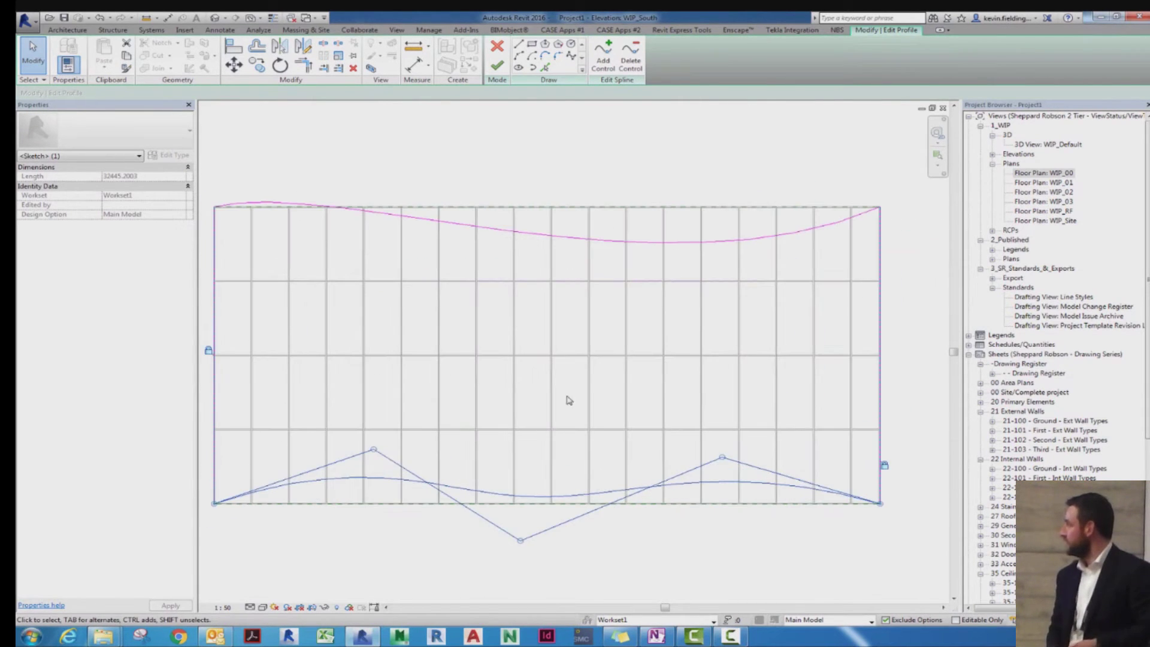
Step: Finish the curtain wall profile edit, deleting the mullions that can no longer be created
key("Escape")
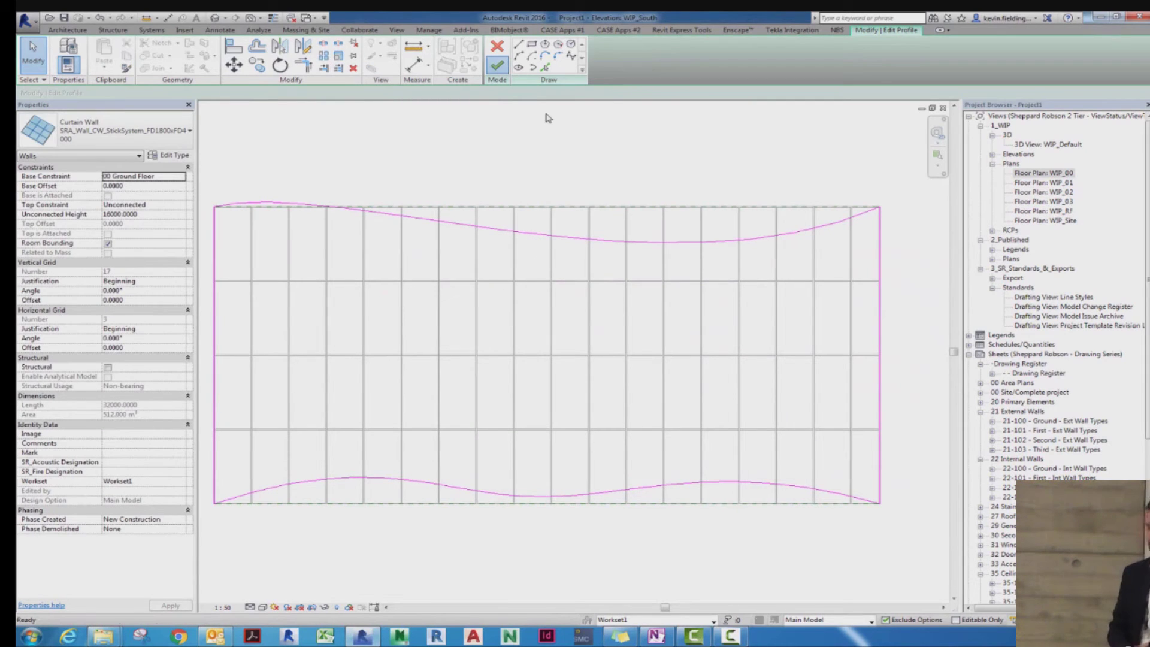
key("Return")
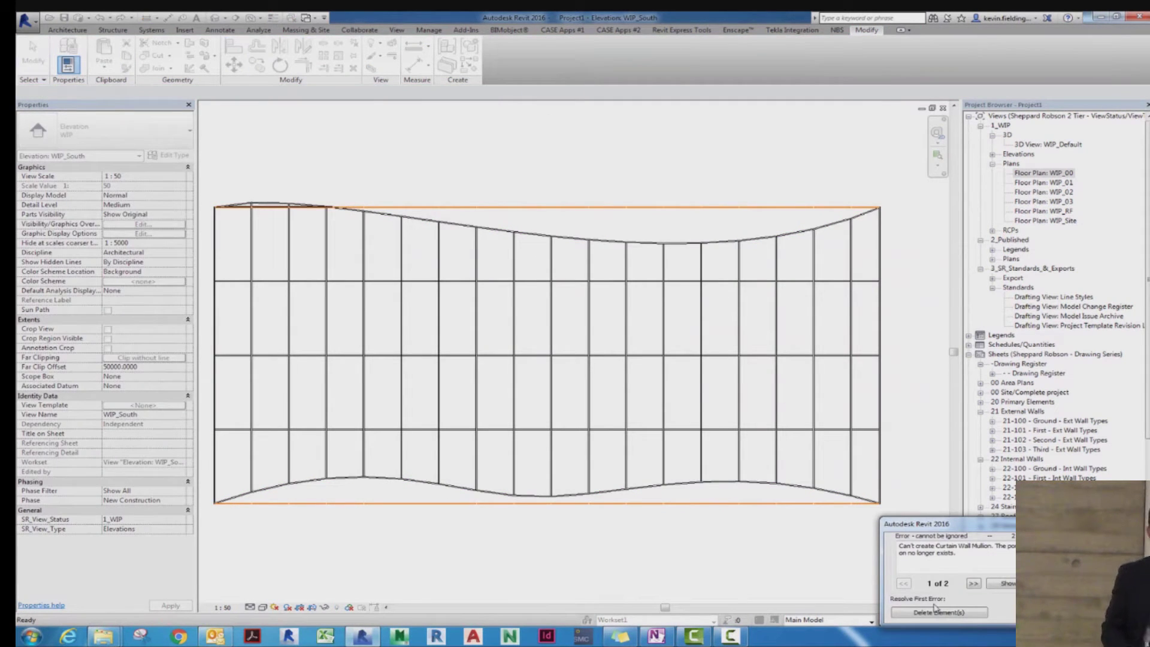
left_click(938, 611)
left_click(708, 557)
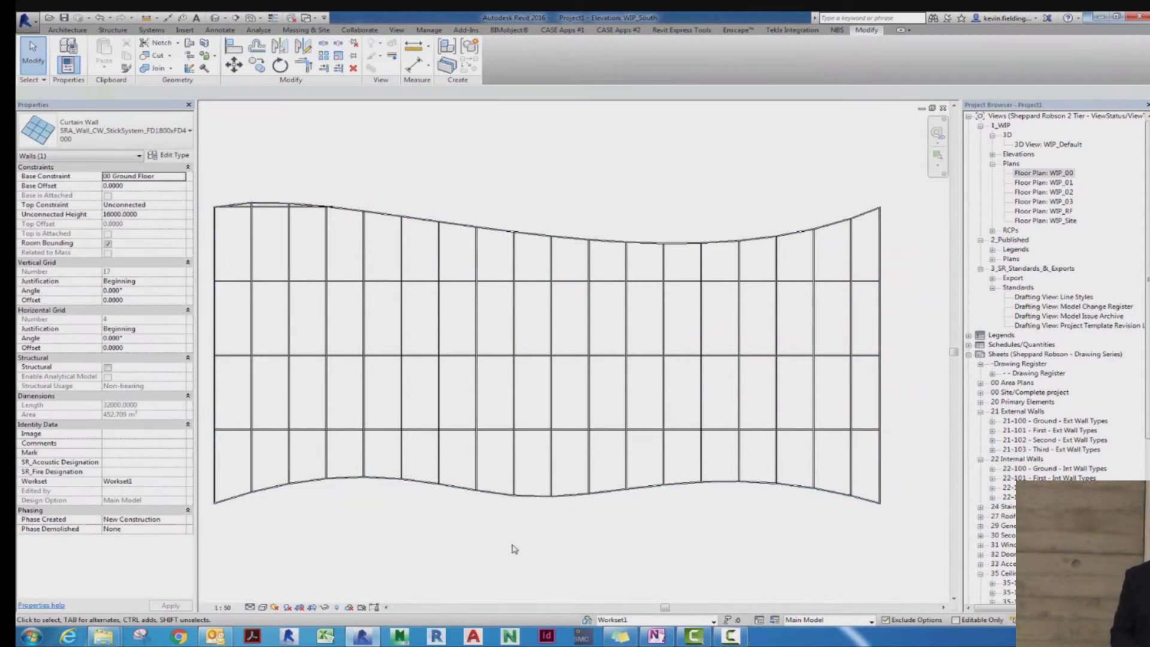
Step: Select the curved curtain wall in the elevation and check whether its profile can be edited
middle_click_drag(460, 552, 943, 459)
scroll(444, 541, "down", 2)
middle_click_drag(452, 518, 621, 526)
scroll(621, 450, "up", 1)
left_click(674, 453)
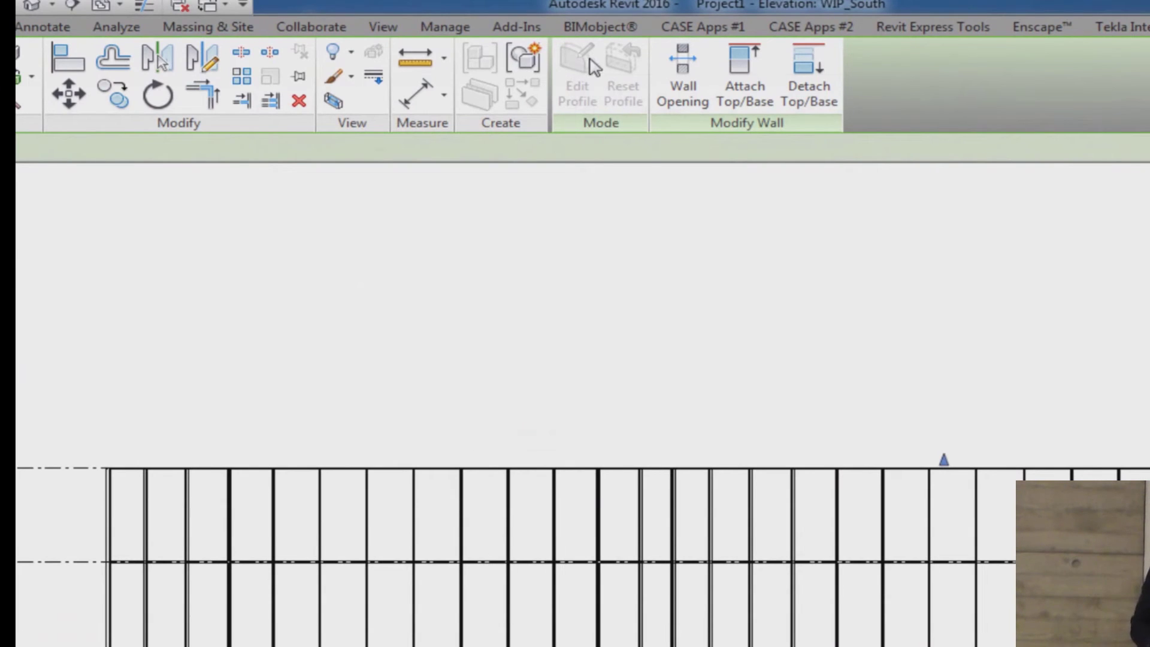
left_click(617, 278)
middle_click_drag(632, 304, 656, 315)
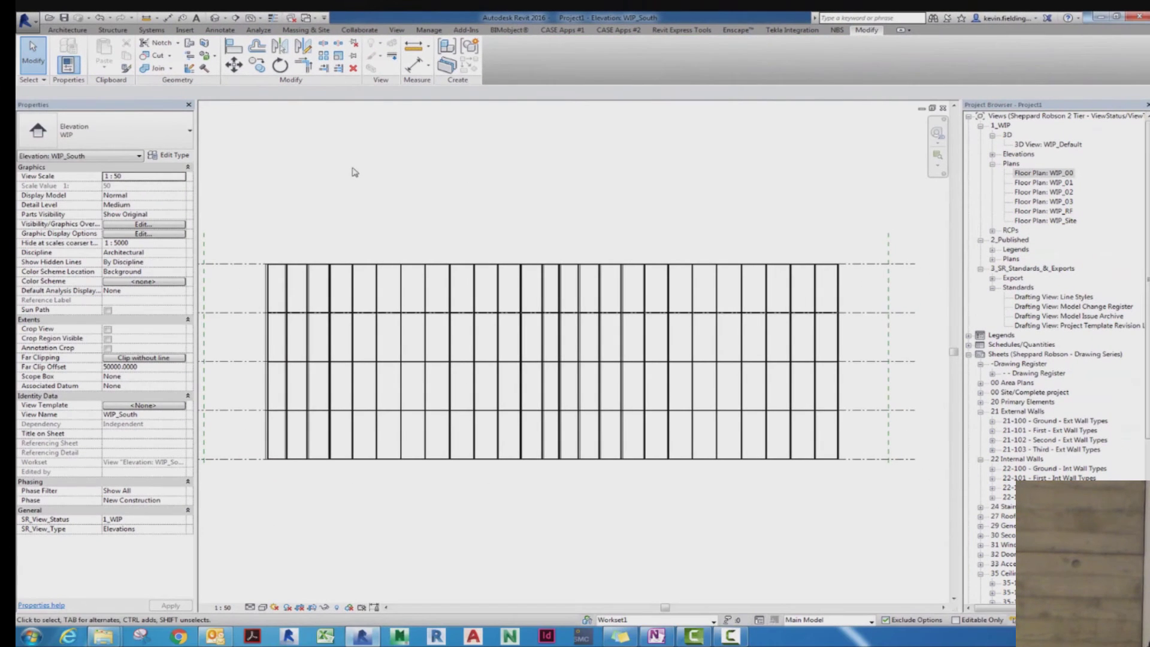
scroll(363, 172, "up", 2)
left_click(70, 30)
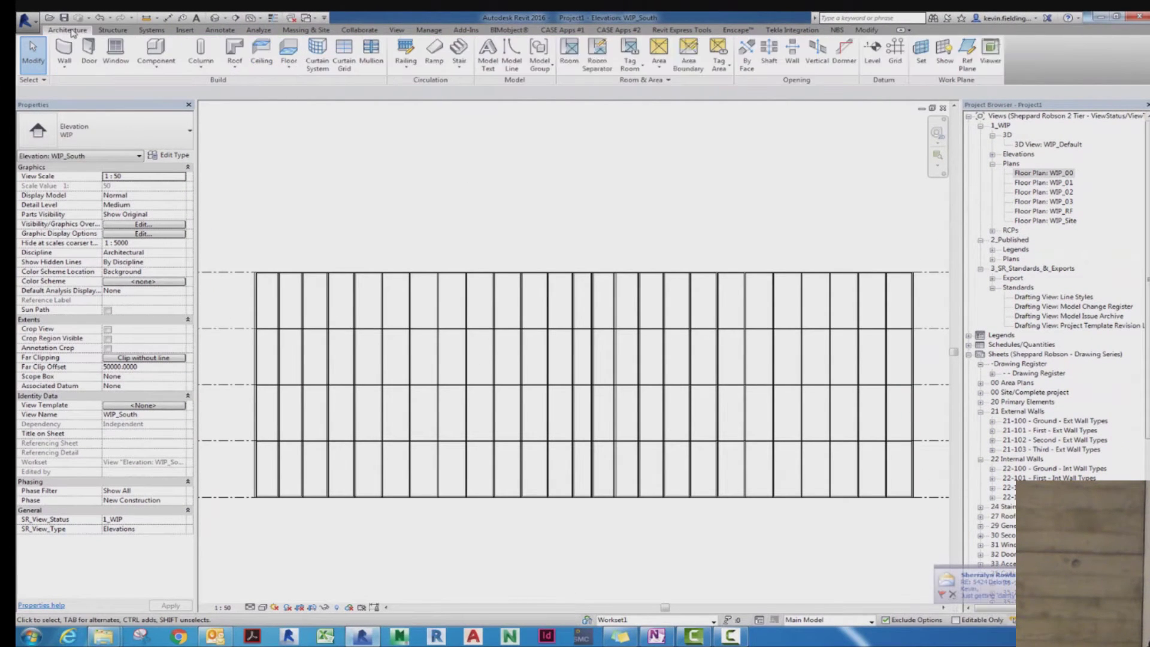
left_click(235, 57)
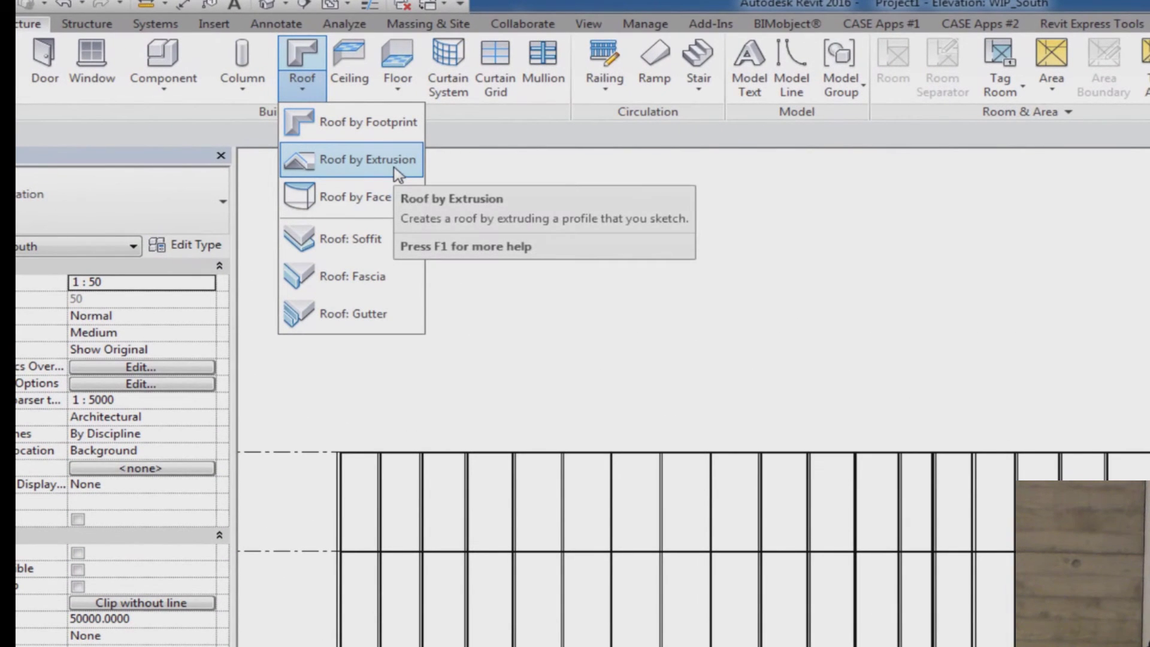
left_click(396, 175)
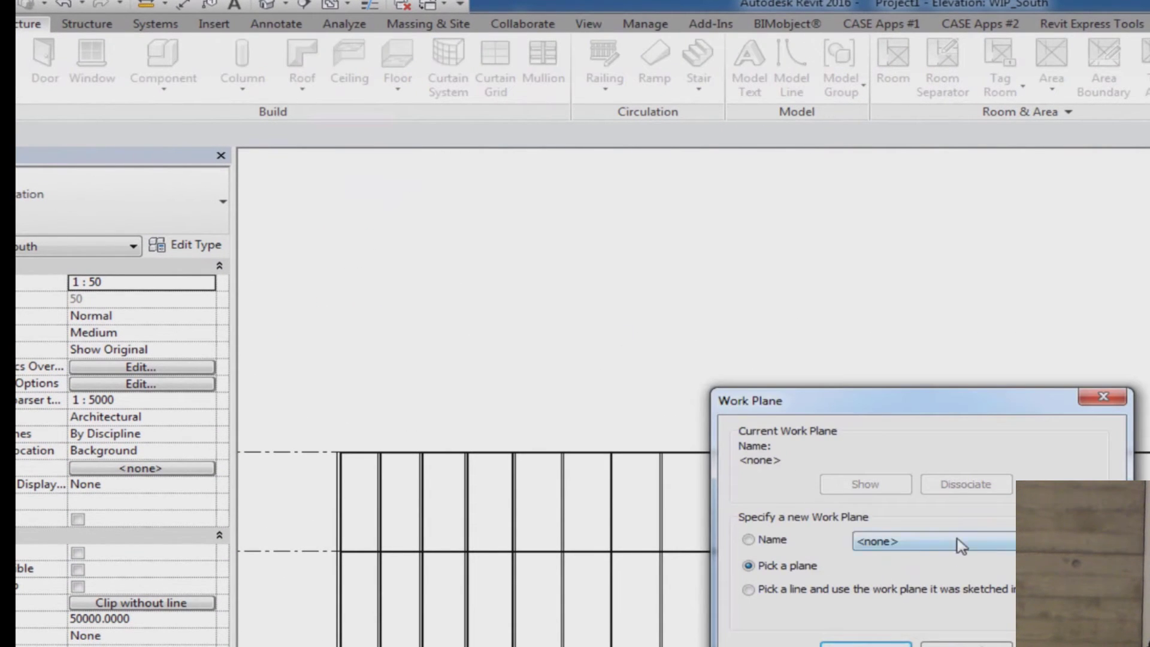
left_click(961, 545)
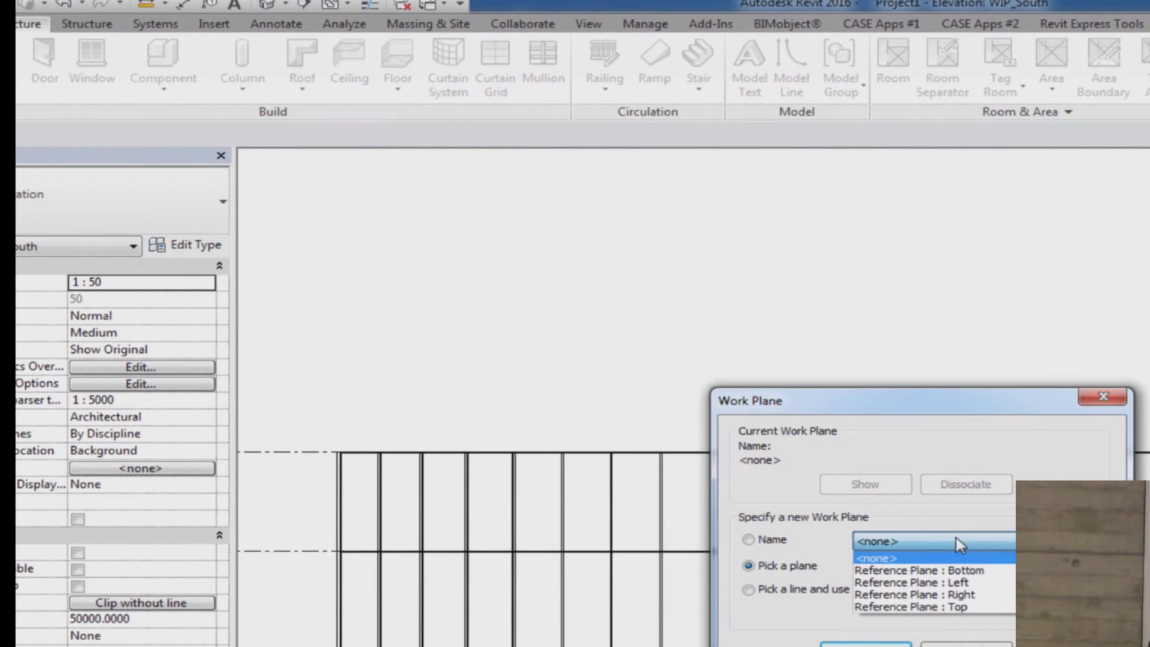
left_click(964, 570)
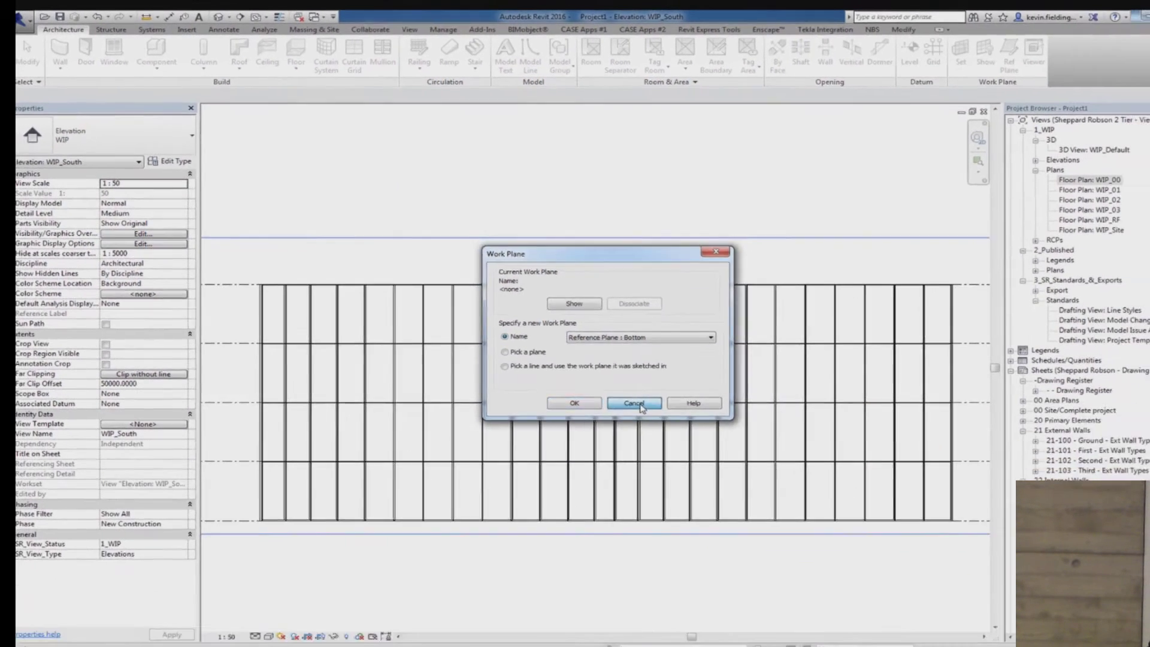
left_click(967, 645)
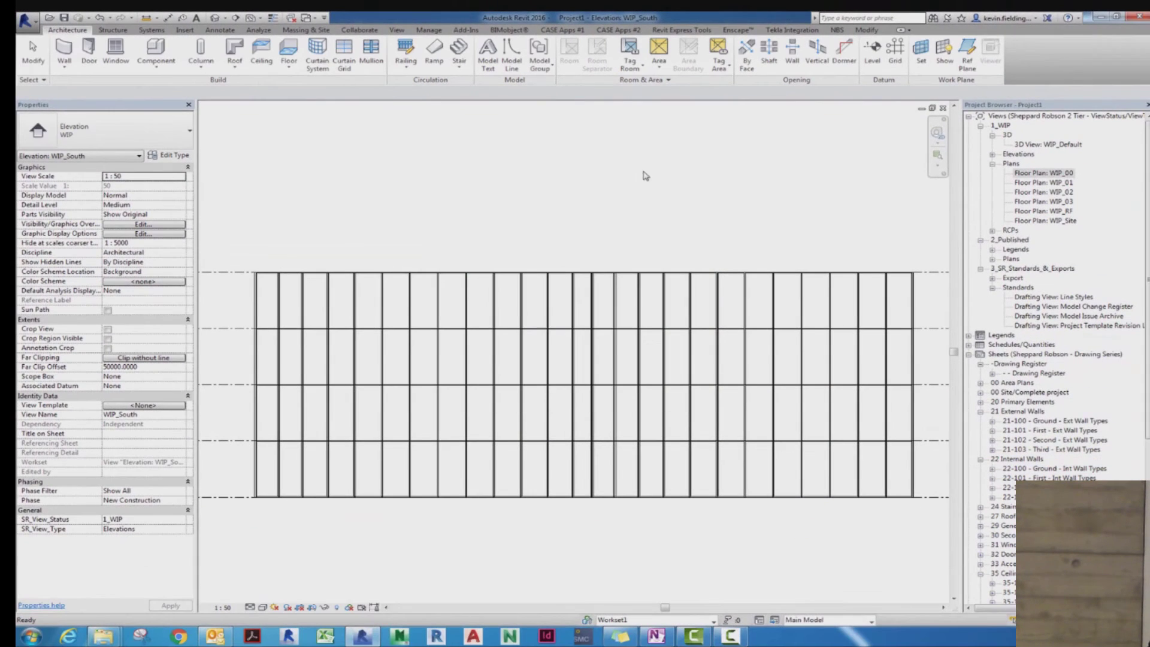
Step: Open the WIP_00 floor plan to check the Bottom reference plane in front of the curved wall
double_click(1038, 174)
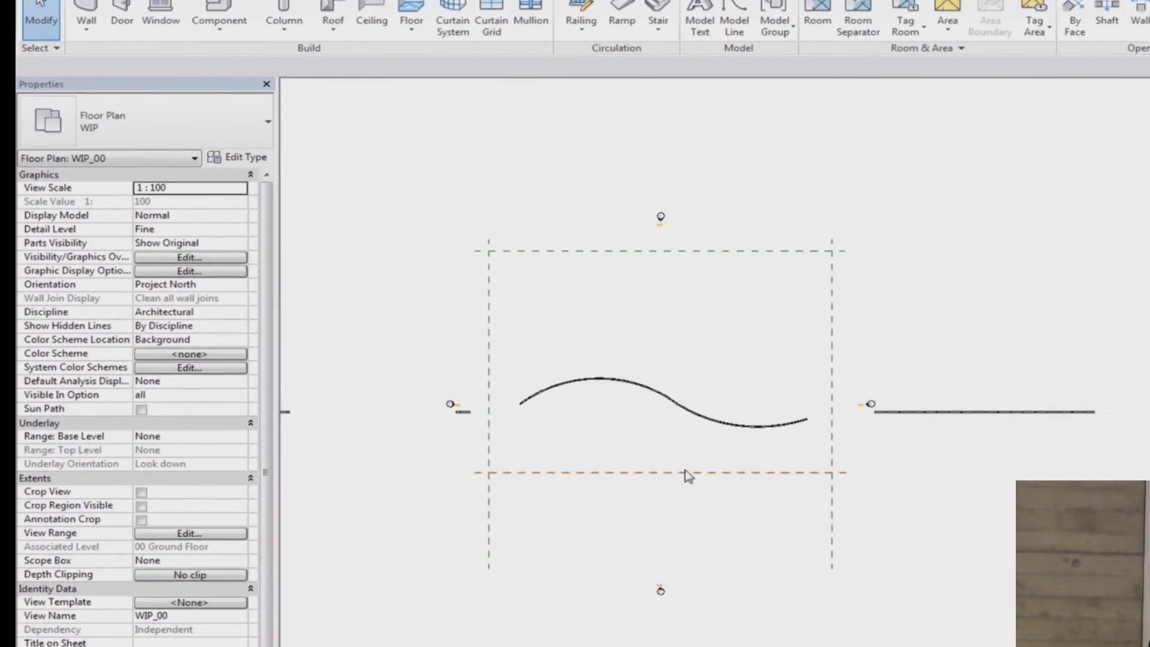
Step: Check the name of the reference plane in front of the curved wall, and open the WIP_South elevation
left_click(530, 373)
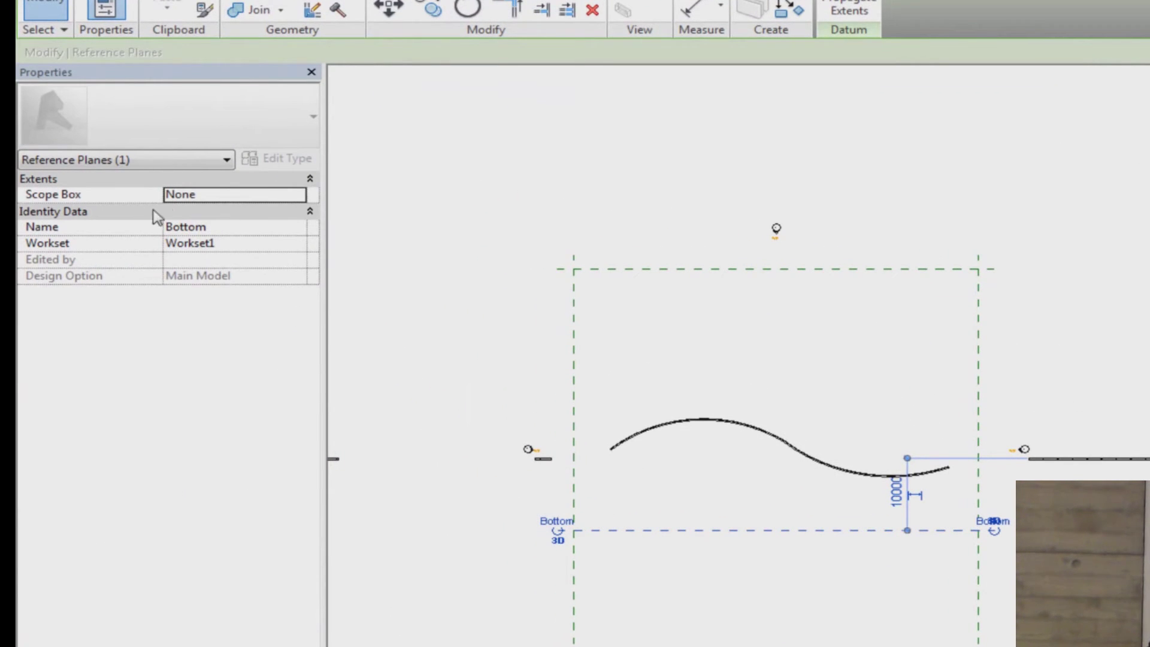
left_click(931, 218)
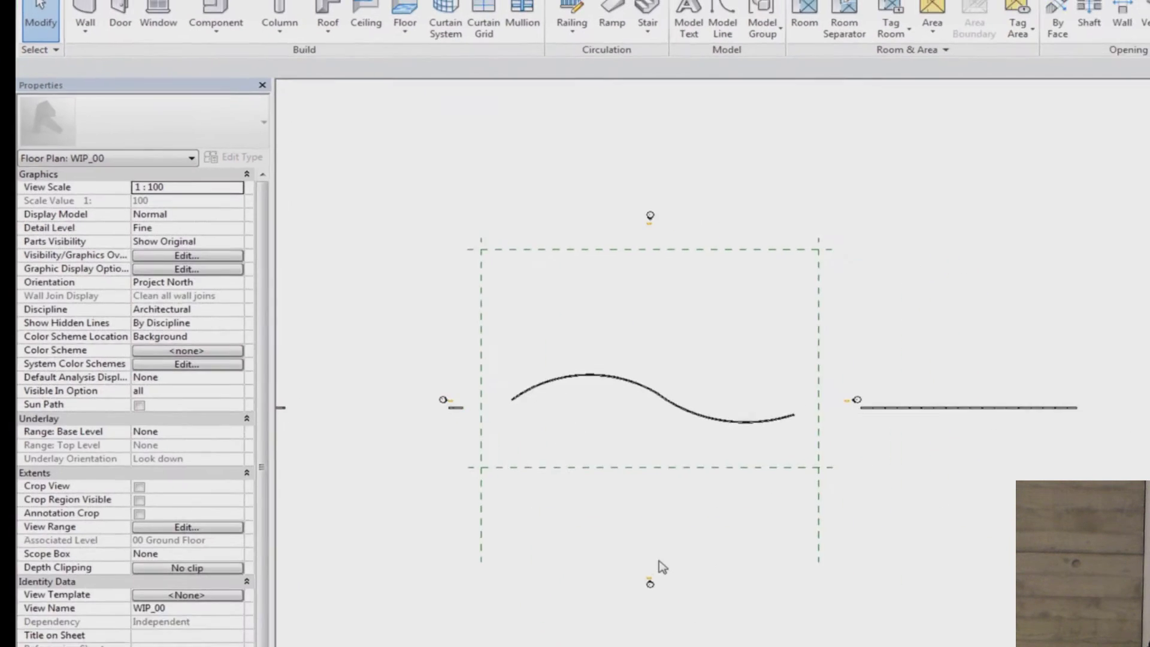
double_click(640, 570)
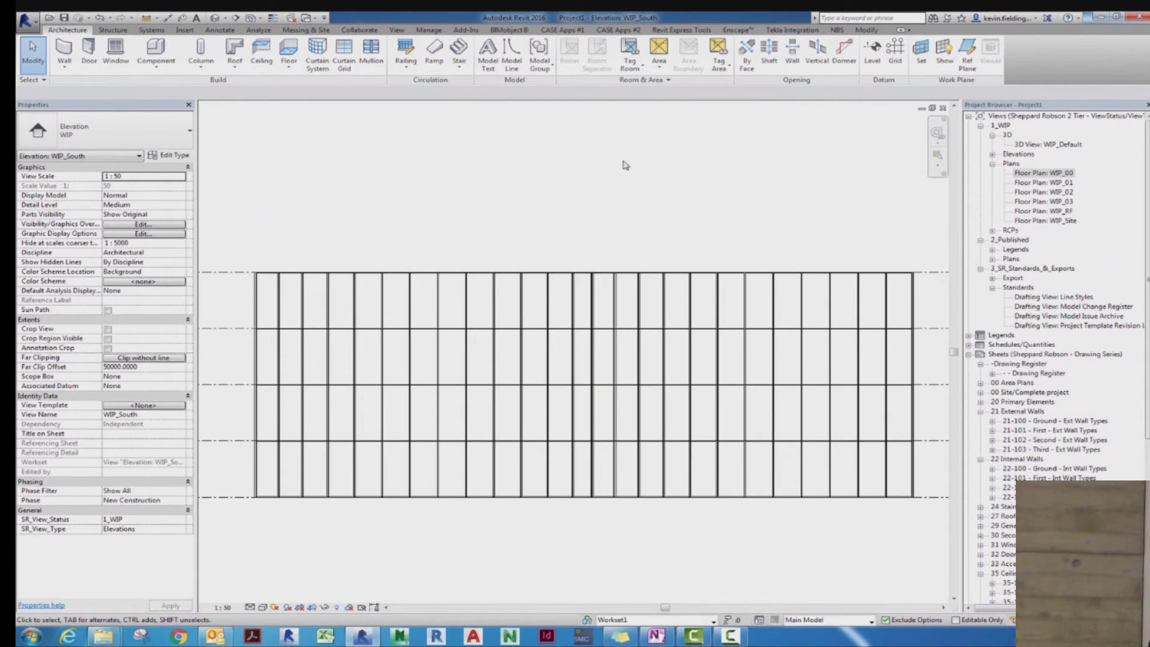
Step: Create a roof by extrusion on the Bottom reference plane, at RF Roof Level, with a wavy spline profile along the curved curtain wall's base
left_click(235, 67)
left_click(259, 107)
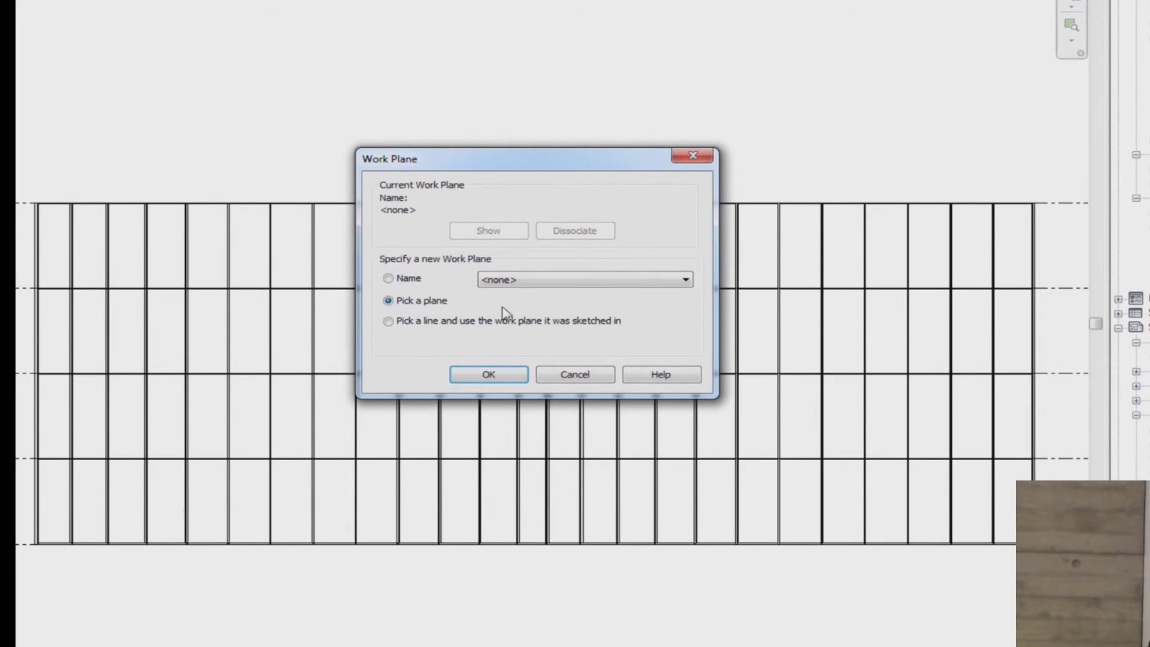
left_click(525, 281)
left_click(551, 304)
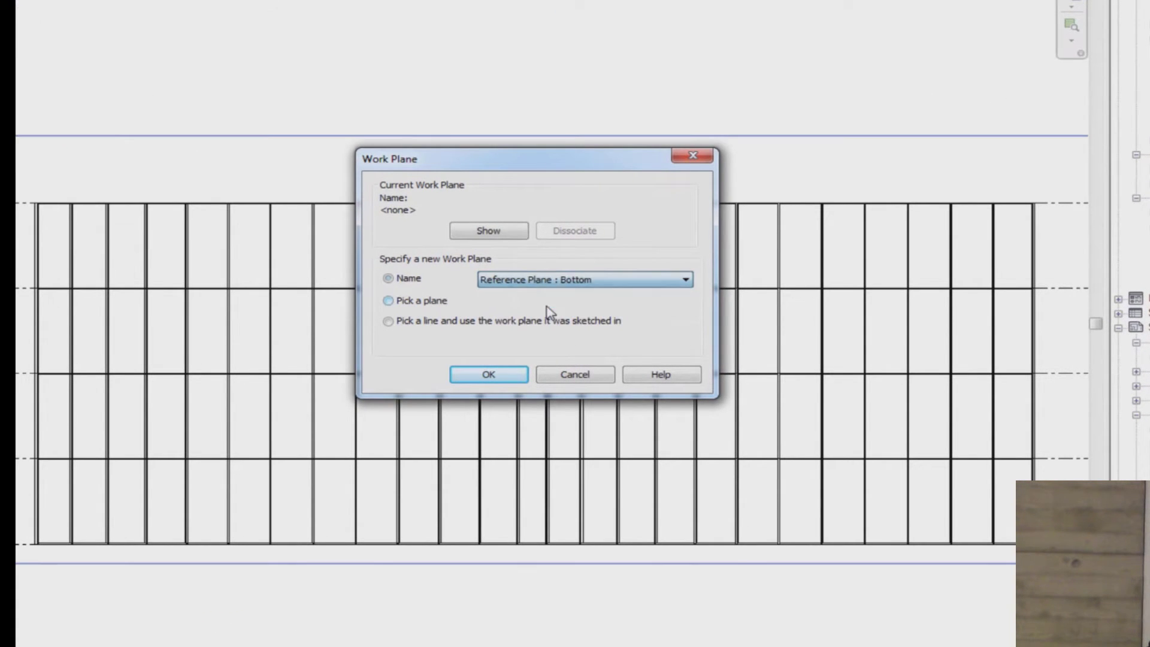
left_click(488, 375)
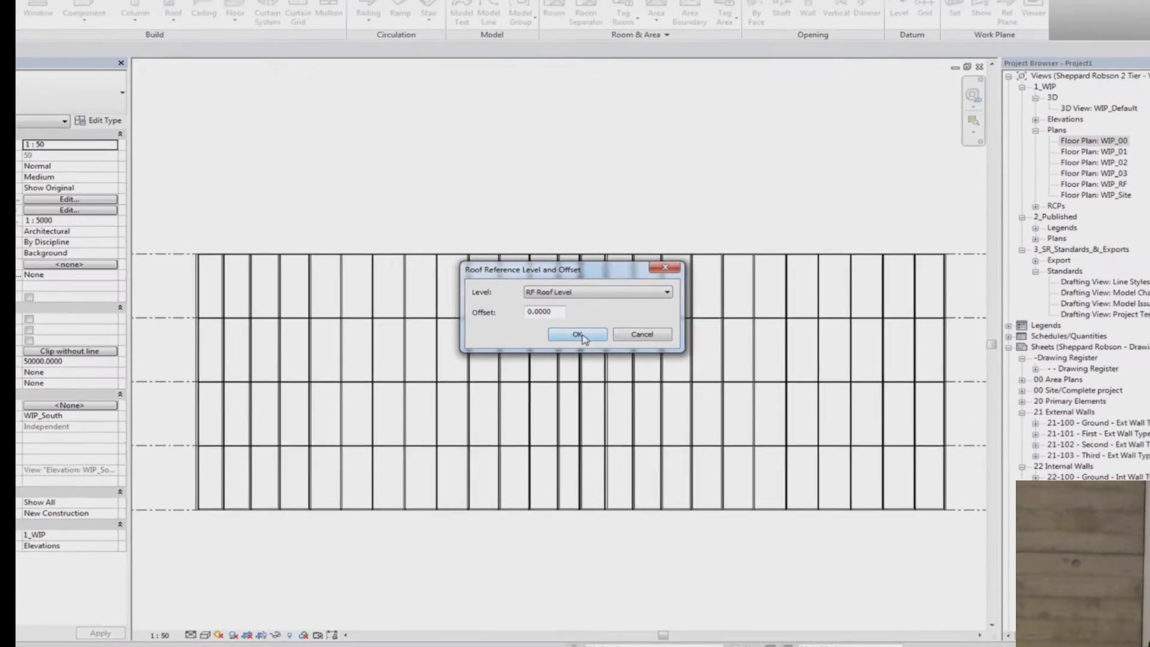
left_click(545, 310)
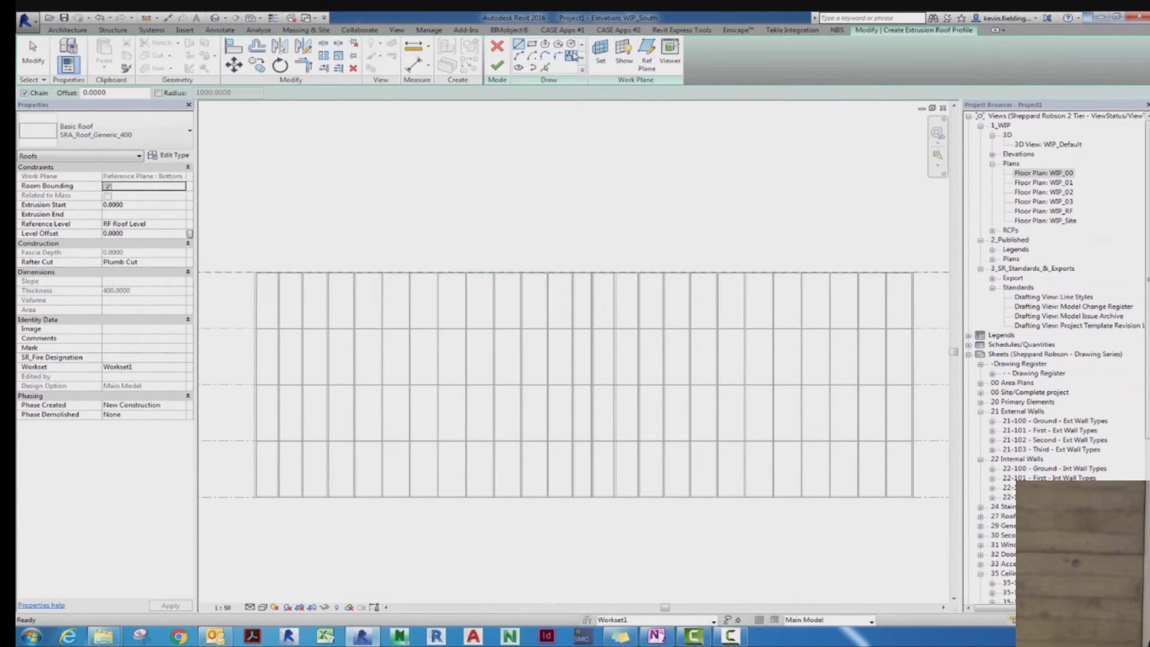
left_click(572, 56)
left_click(444, 441)
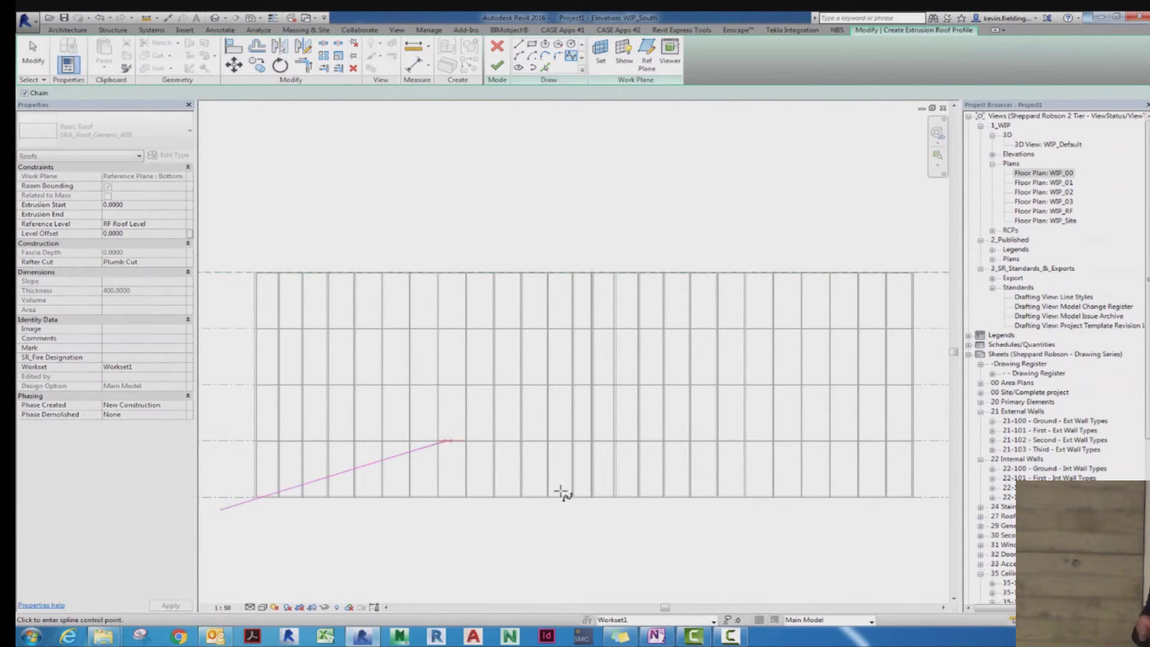
left_click(602, 524)
left_click(767, 459)
left_click(942, 485)
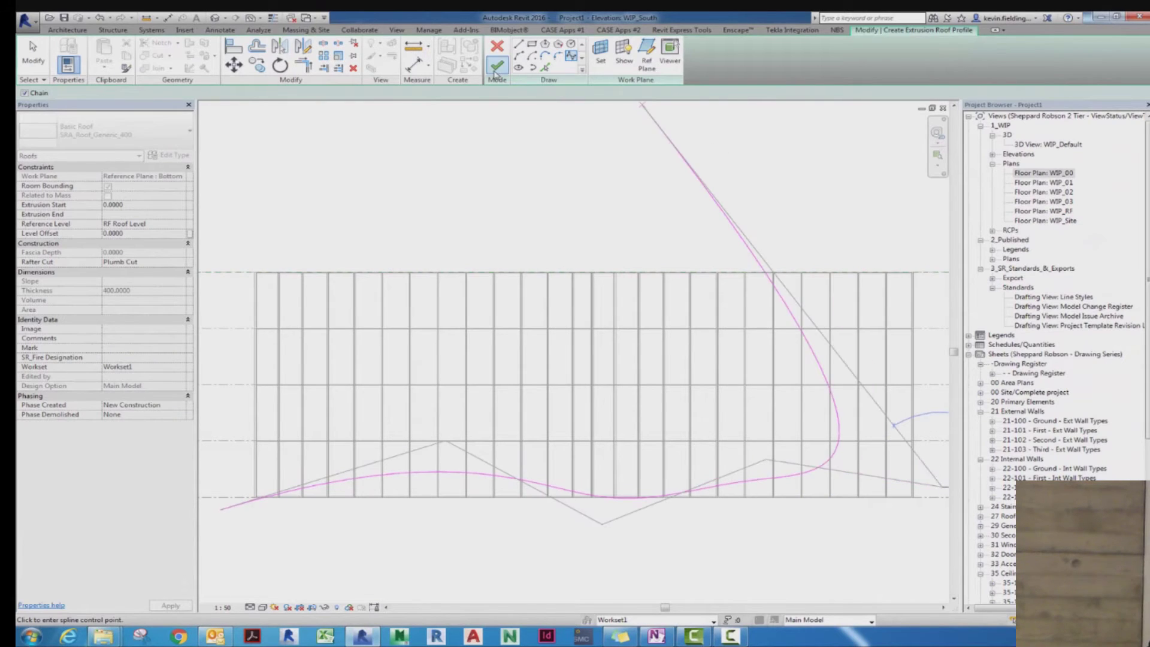
left_click(497, 66)
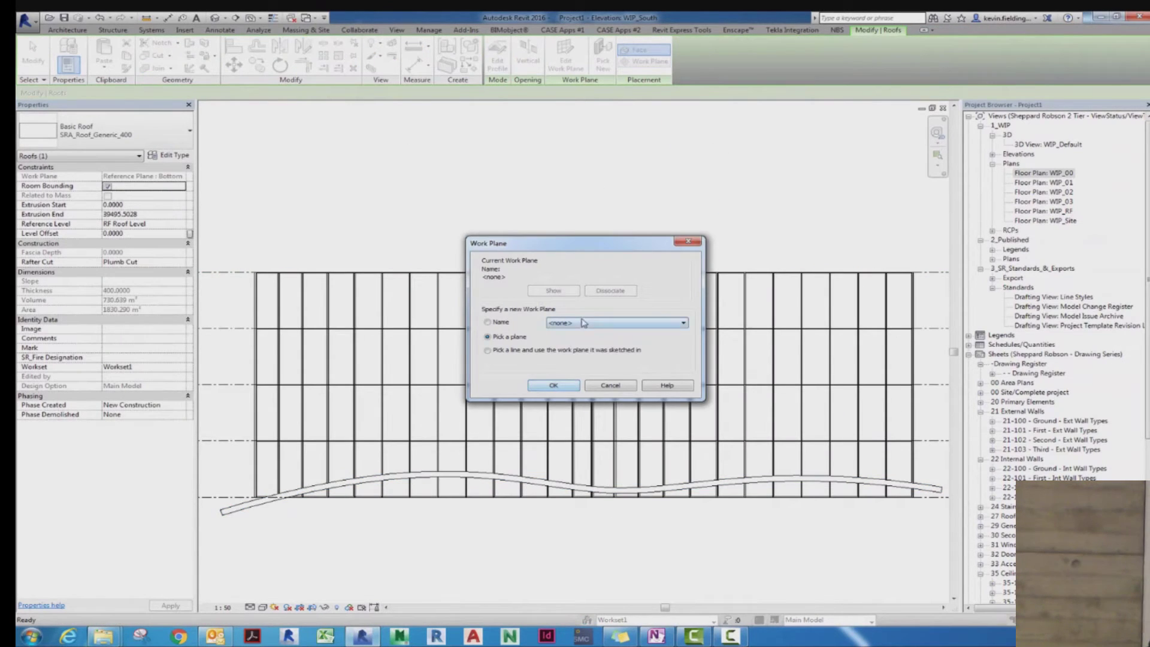
Step: Create a second roof by extrusion, sketching a wavy spline profile across the upper part of the curved curtain wall
left_click(582, 322)
left_click(581, 337)
left_click(566, 385)
left_click(589, 344)
left_click(569, 57)
left_click(200, 254)
left_click(395, 347)
left_click(590, 251)
left_click(825, 330)
left_click(940, 284)
left_click(497, 66)
Step: Try to attach the tops of both curved curtain wall segments to the upper extruded roof
left_click(623, 195)
left_click(584, 273)
left_click(640, 273, "ctrl")
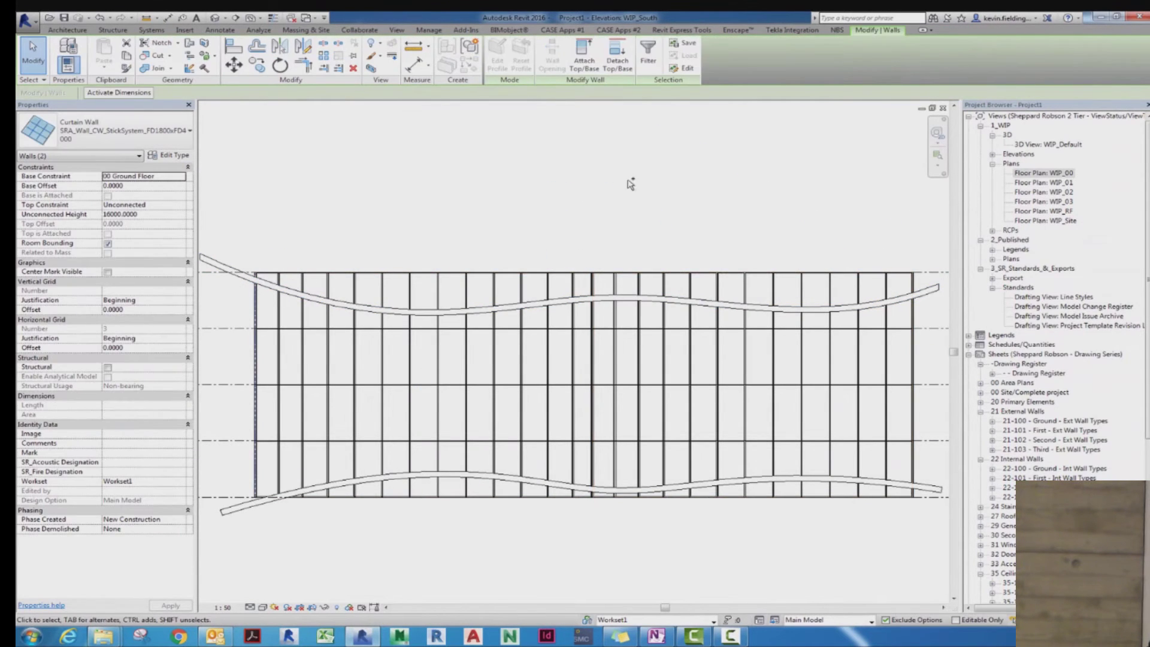
left_click(584, 60)
left_click(431, 312)
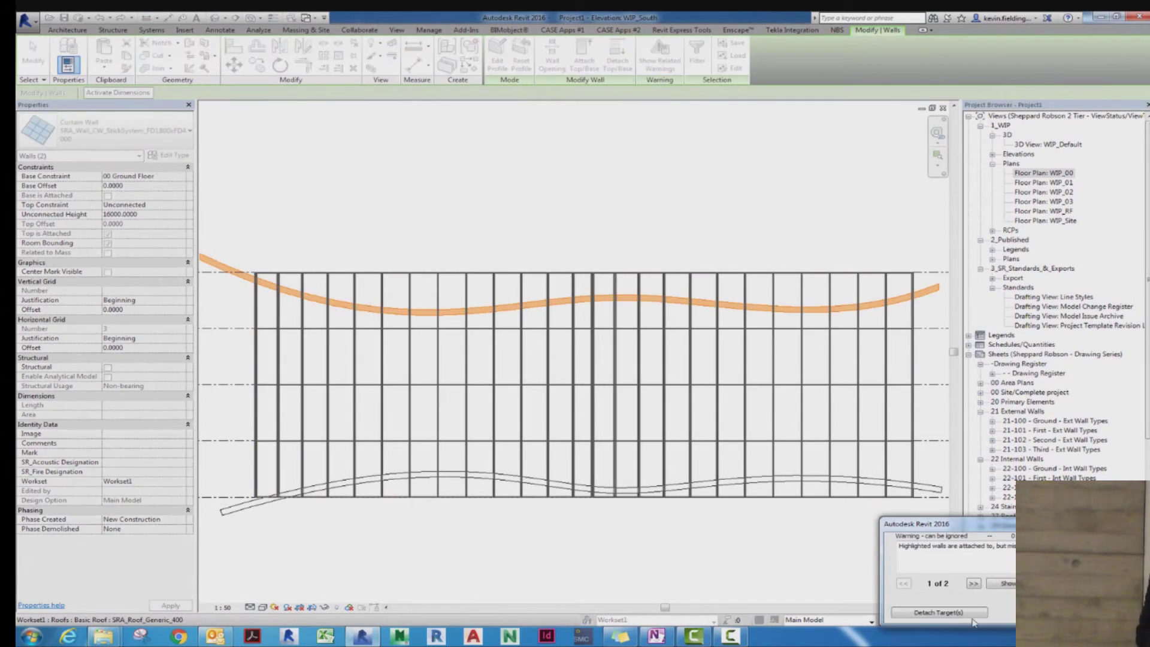
left_click(938, 615)
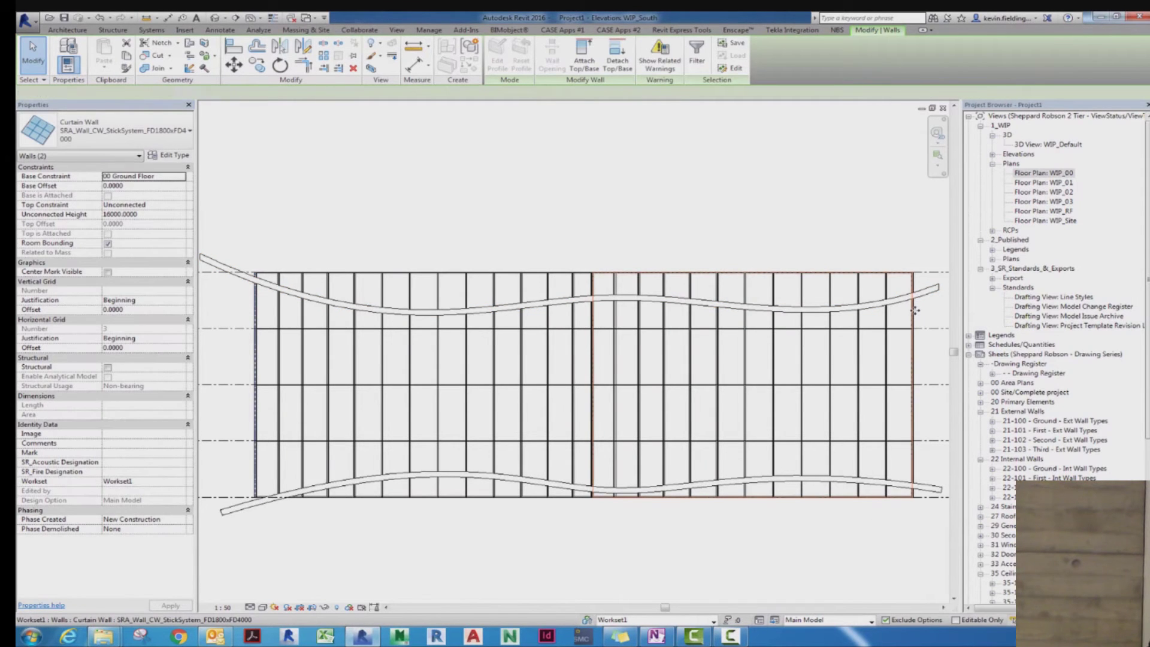
Step: In the WIP_Default 3D view, give both roofs a negative extrusion end so they extend past the curved curtain walls
left_click(915, 310)
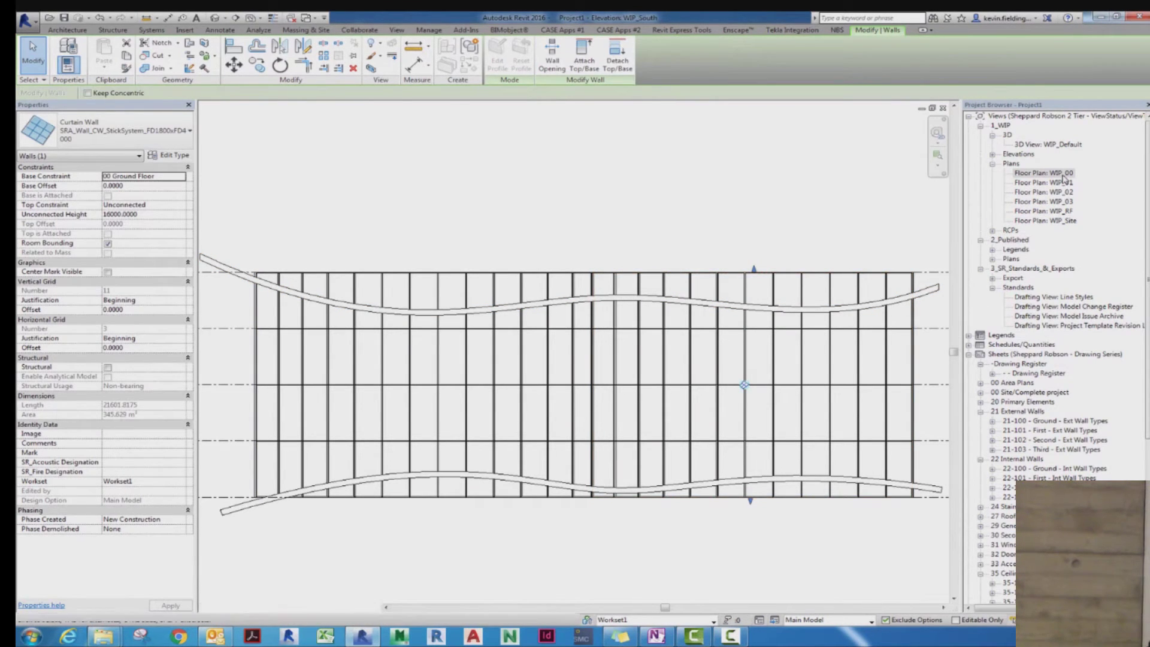
double_click(1055, 145)
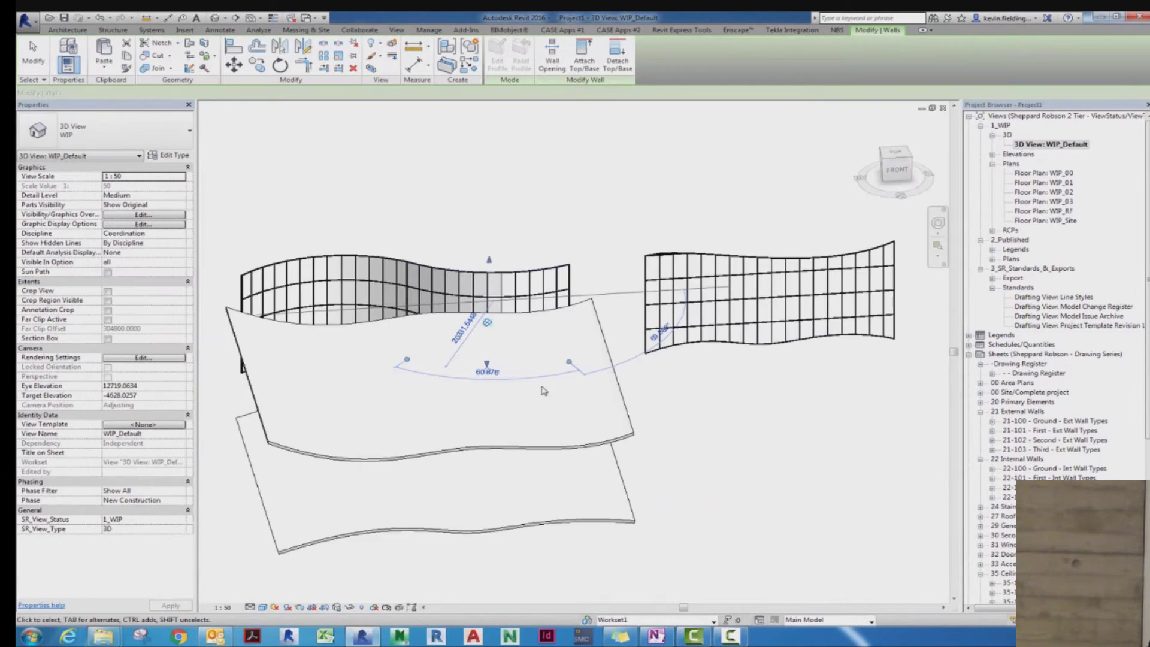
middle_click_drag(529, 468, 559, 457, "shift")
left_click_drag(827, 522, 757, 334)
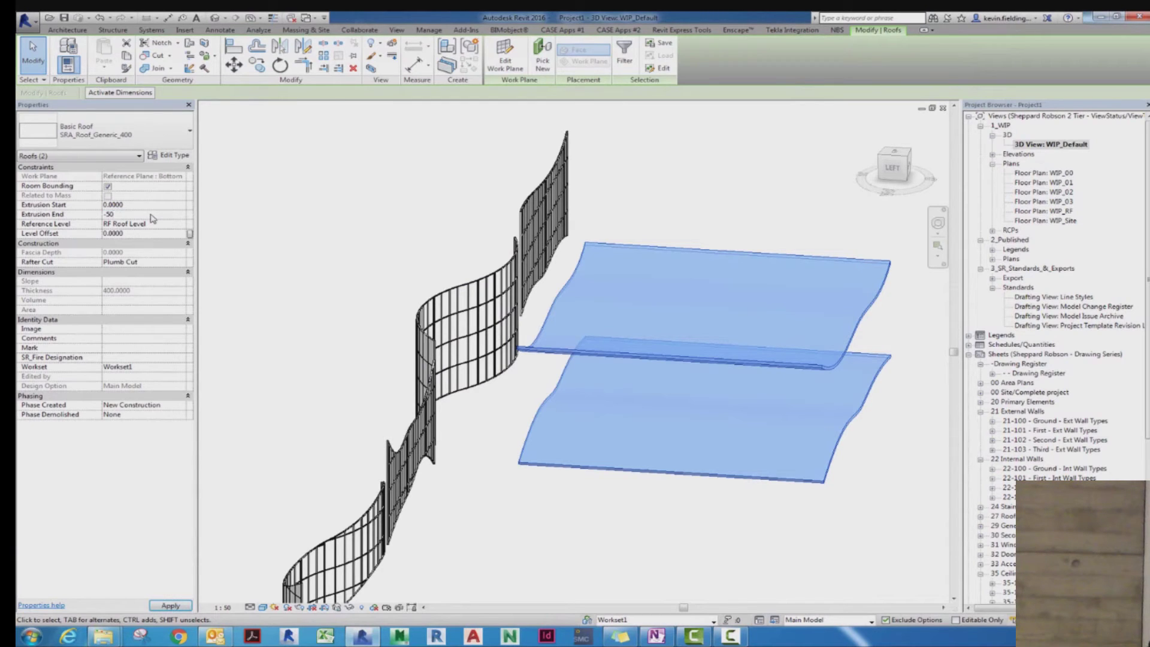
left_click(403, 227)
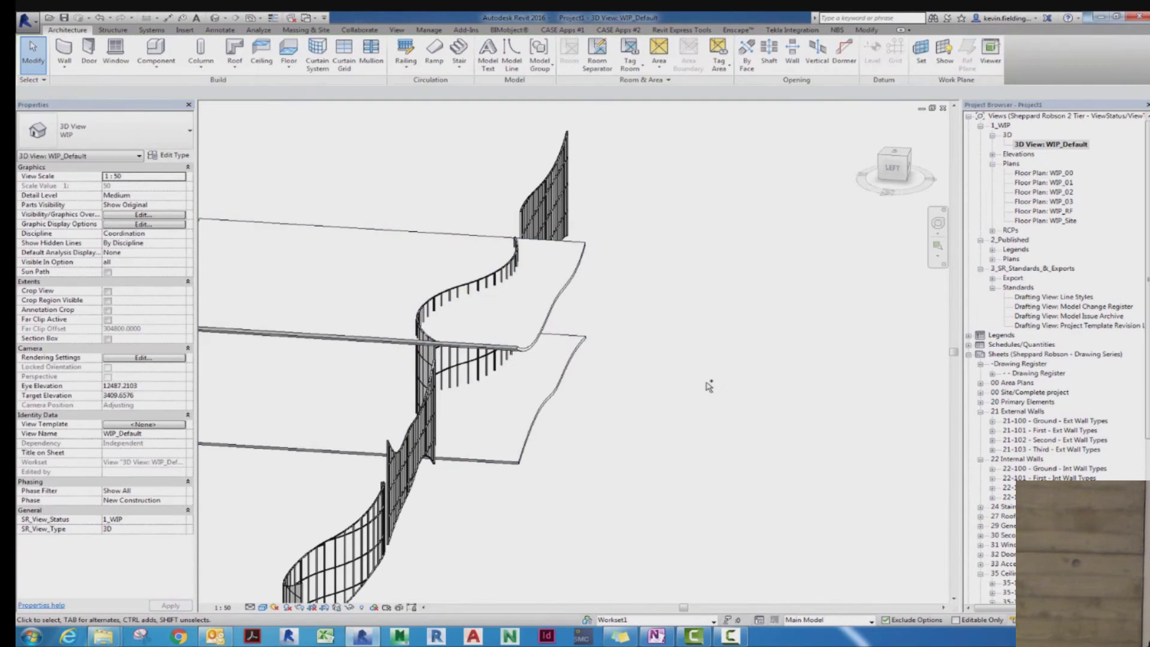
Step: In the WIP_South elevation, attach the tops of both curved walls to the upper roof, deleting mullions that cannot be created
key("ctrl+Tab")
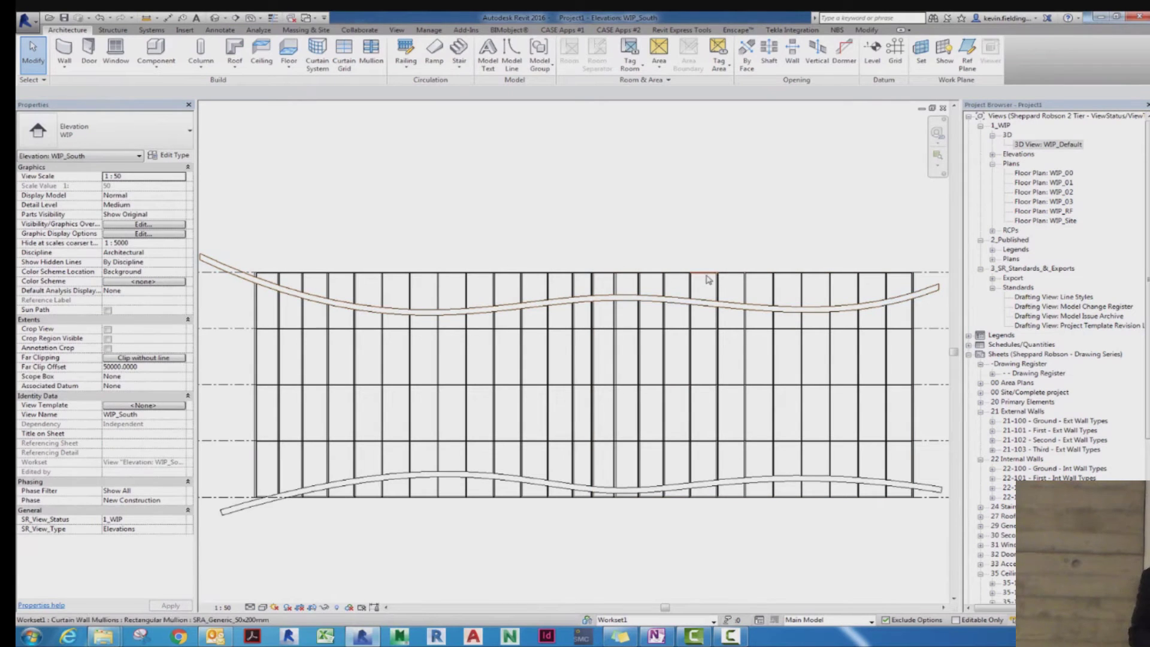
left_click(709, 274)
left_click(773, 264)
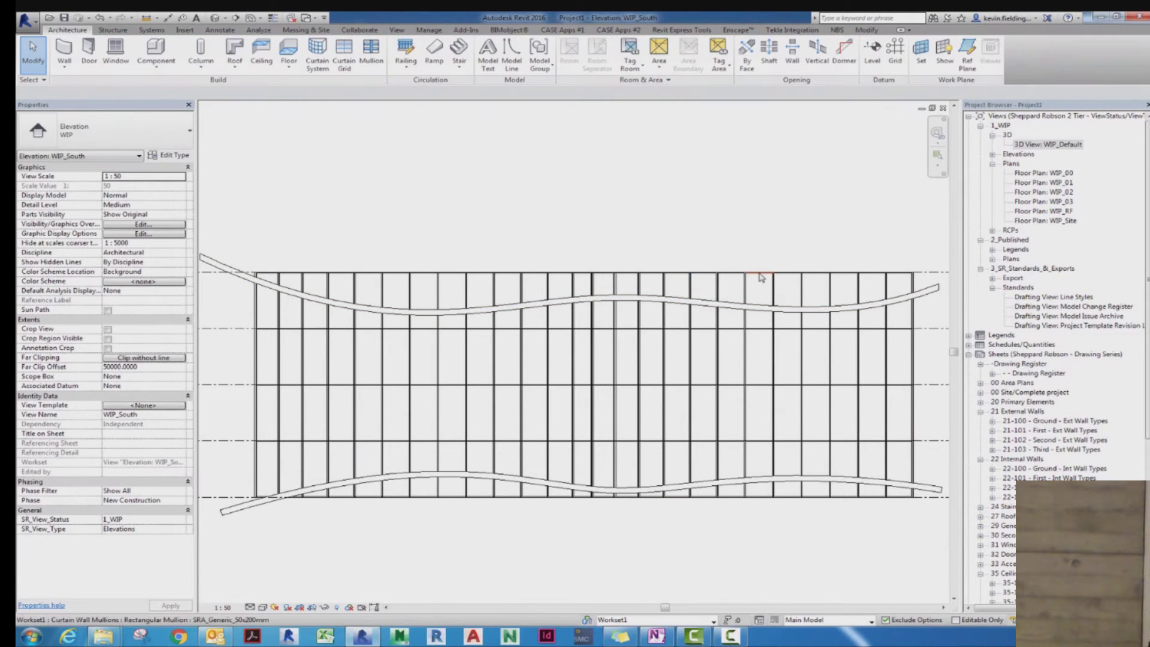
left_click(761, 276)
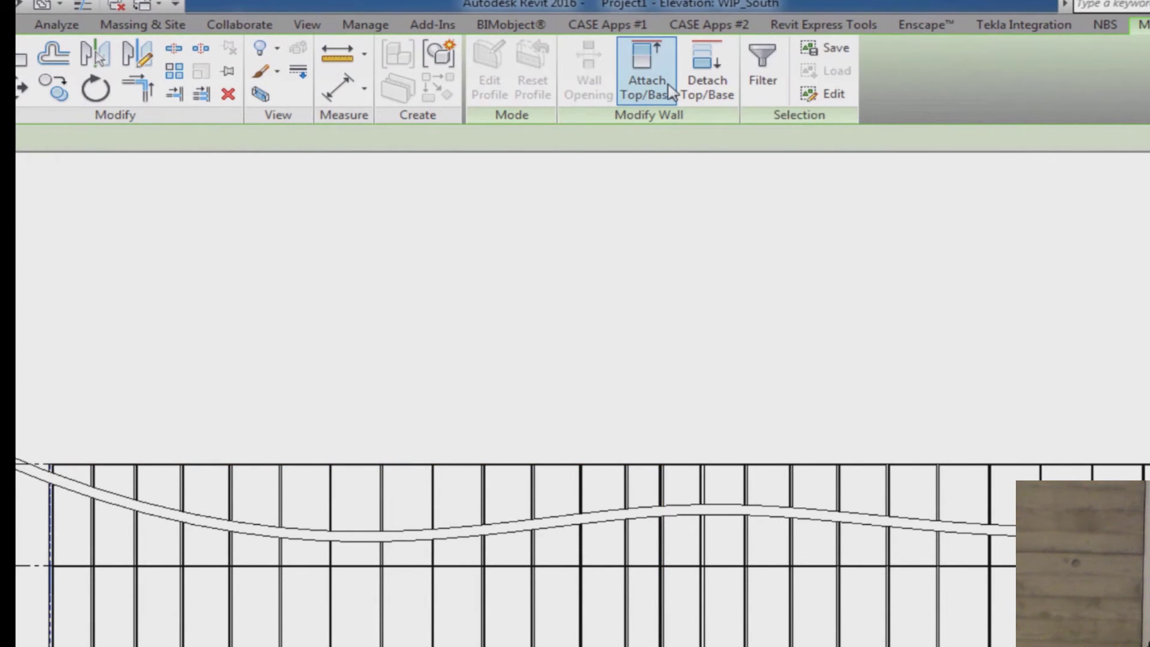
left_click(671, 92)
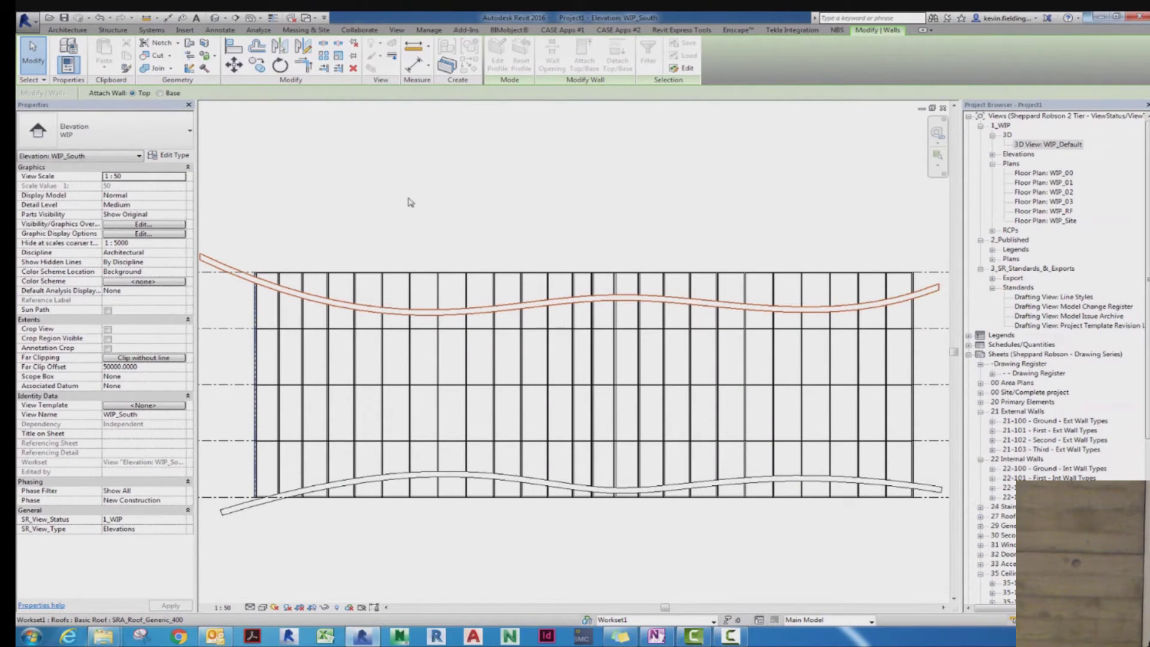
left_click(410, 202)
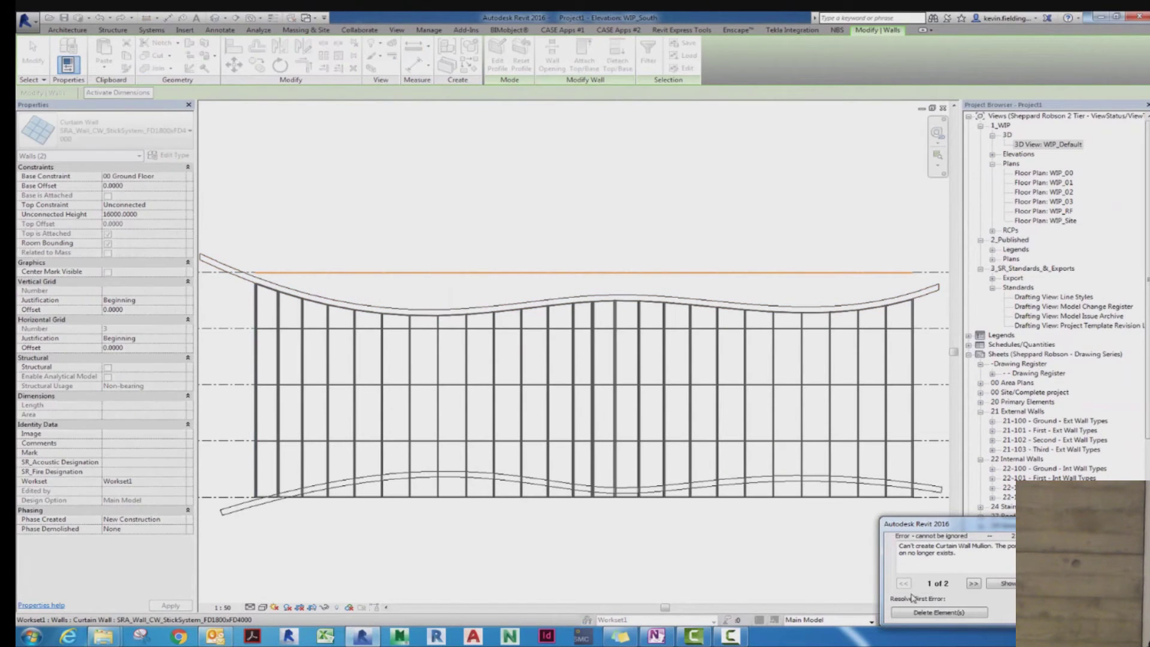
left_click(921, 612)
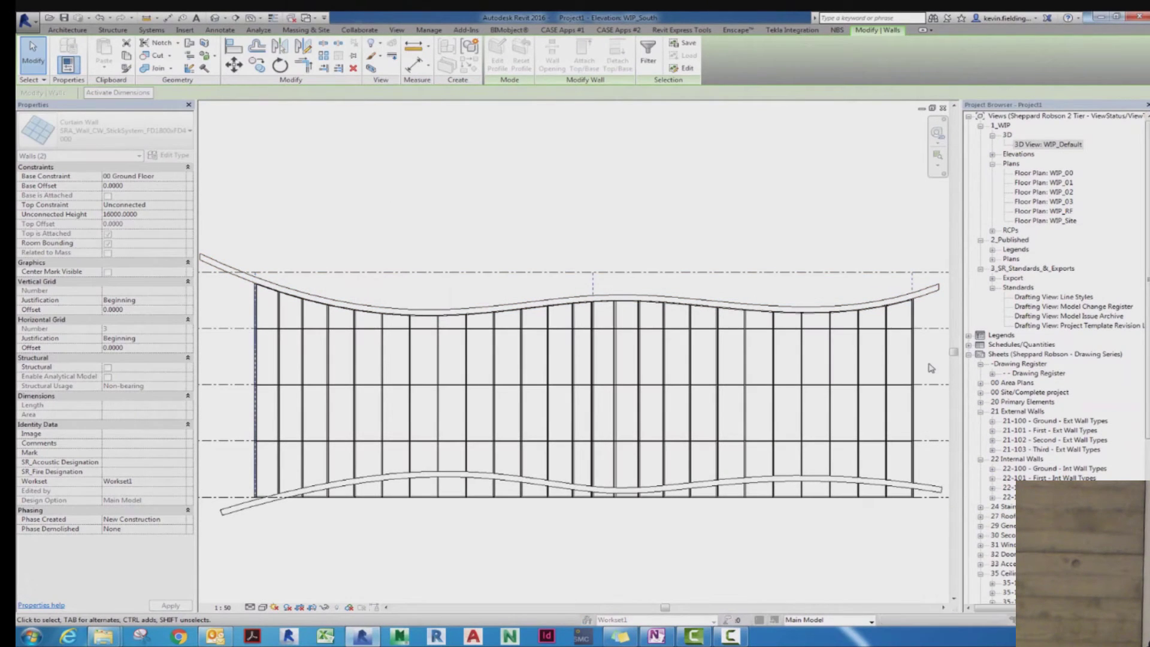
Step: Filter the selection down to the two curved curtain walls and attach their bases to the lower wavy roof
right_click(760, 215)
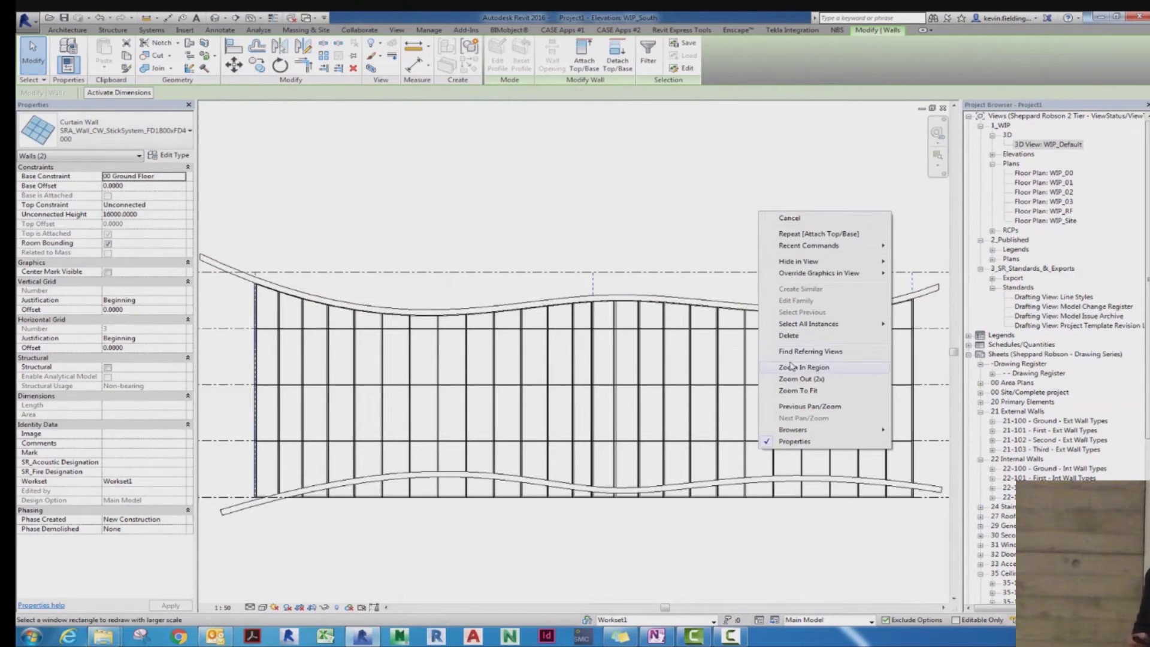
left_click(695, 323)
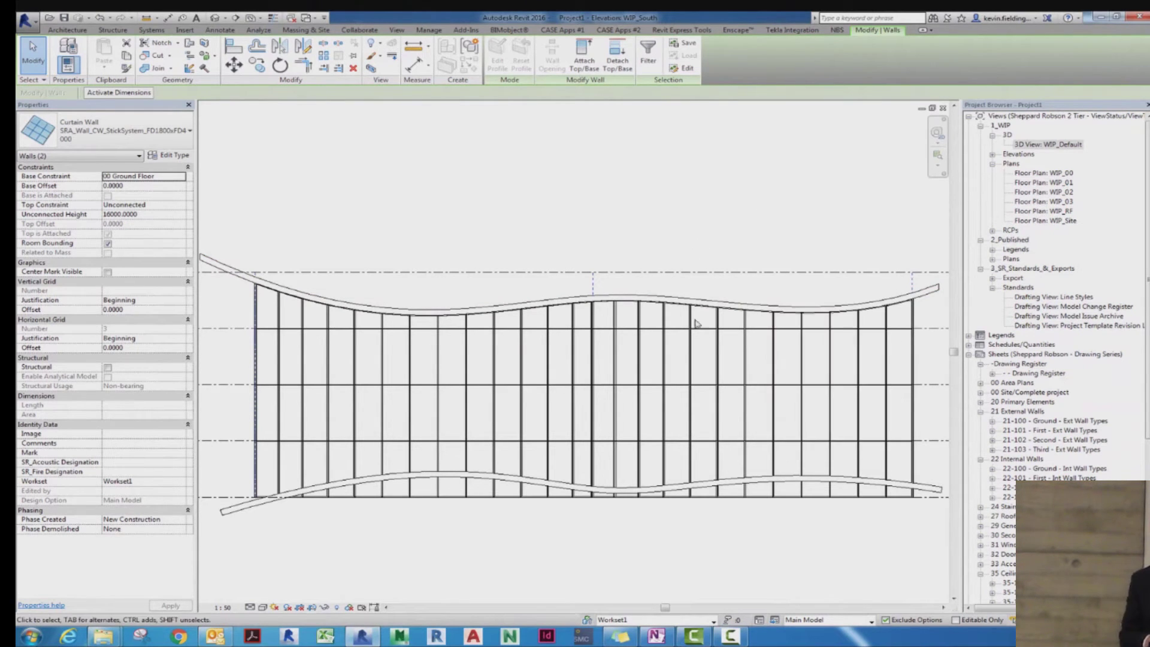
left_click(913, 366)
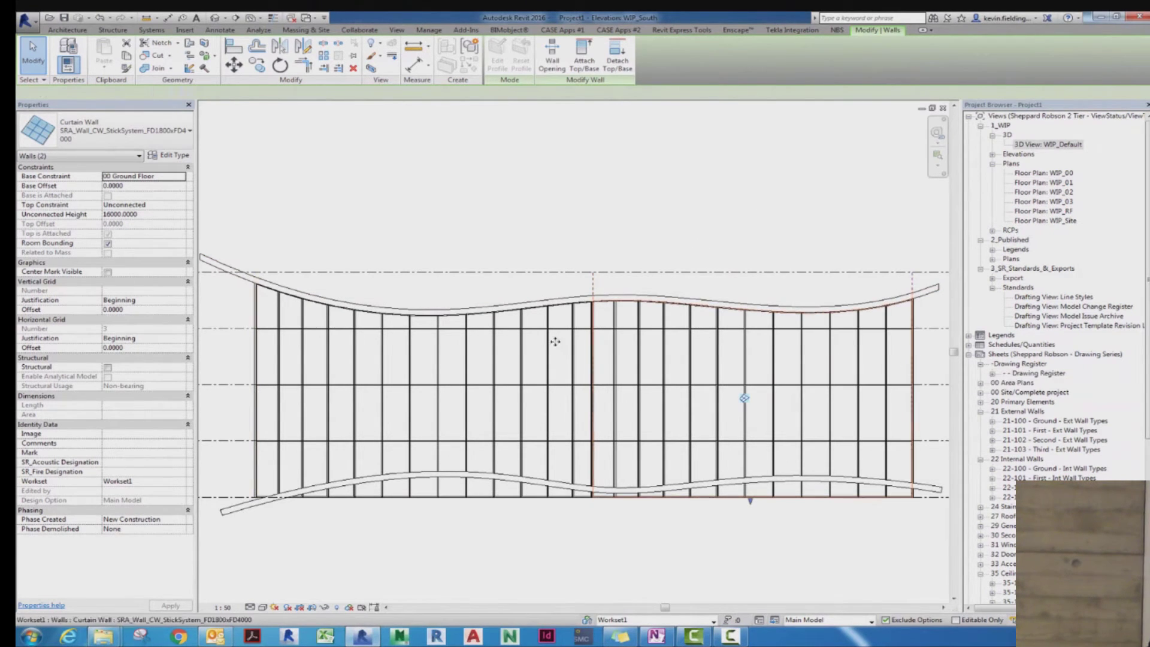
left_click(257, 333, "ctrl")
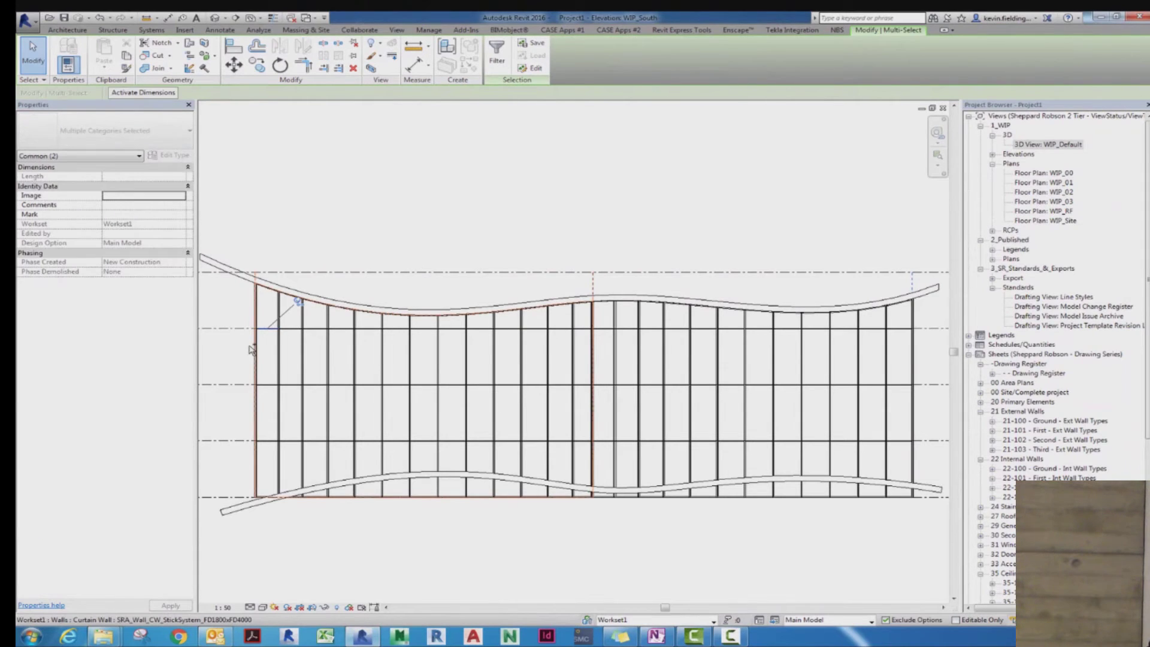
left_click(252, 351, "ctrl")
key("f")
key("i")
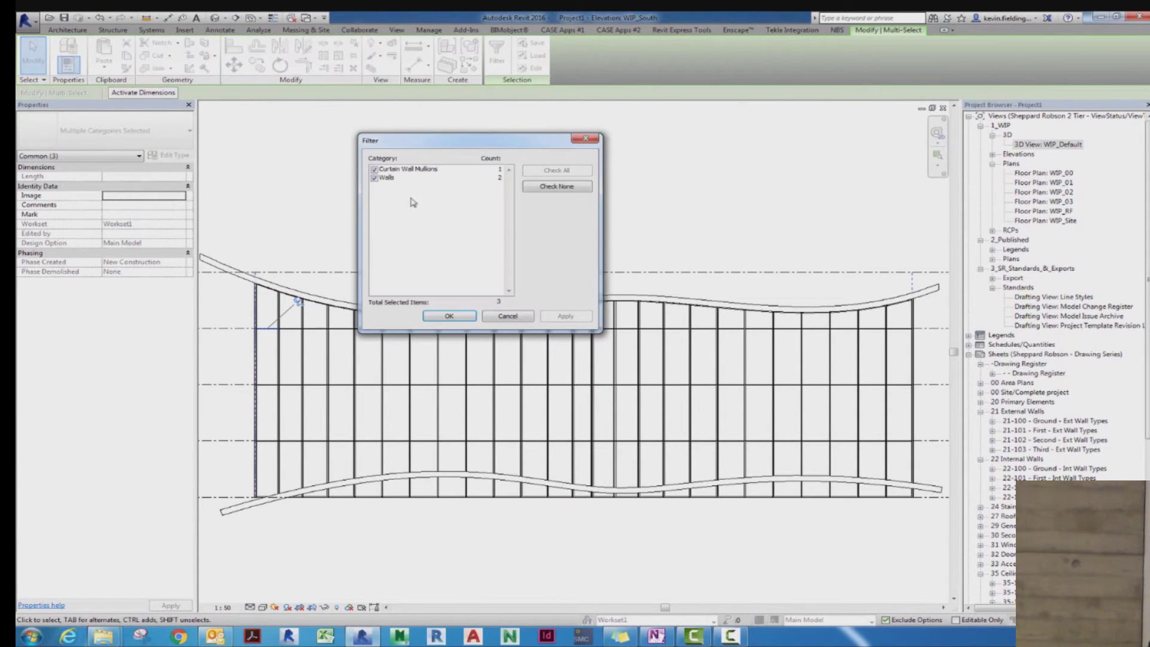
left_click(448, 315)
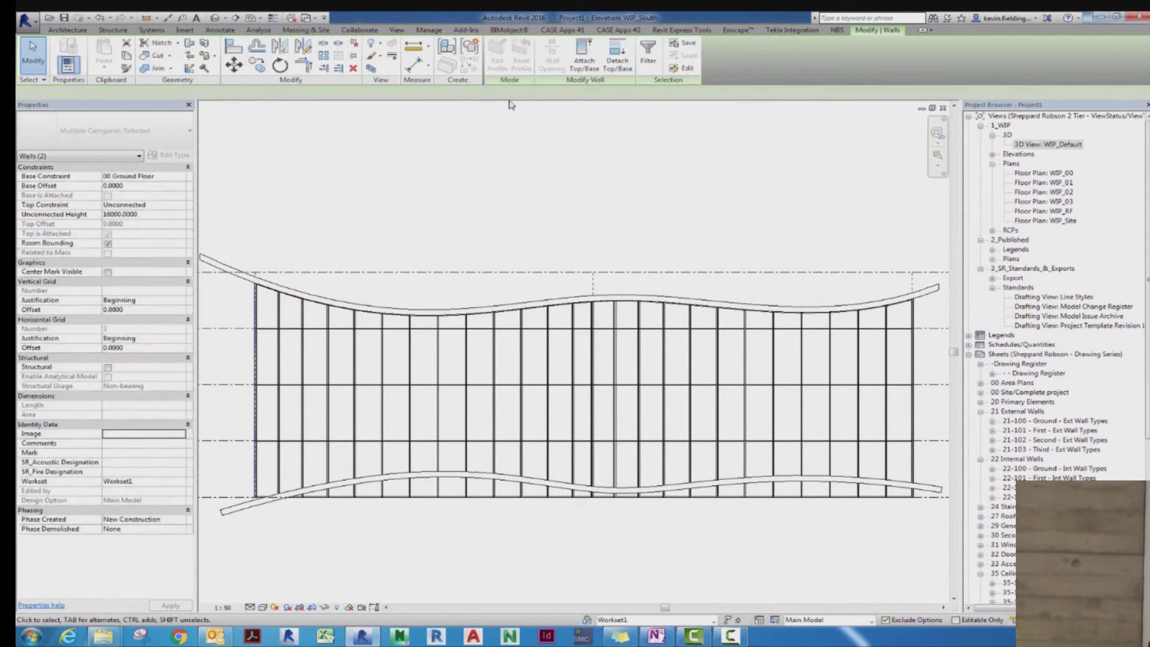
left_click(584, 60)
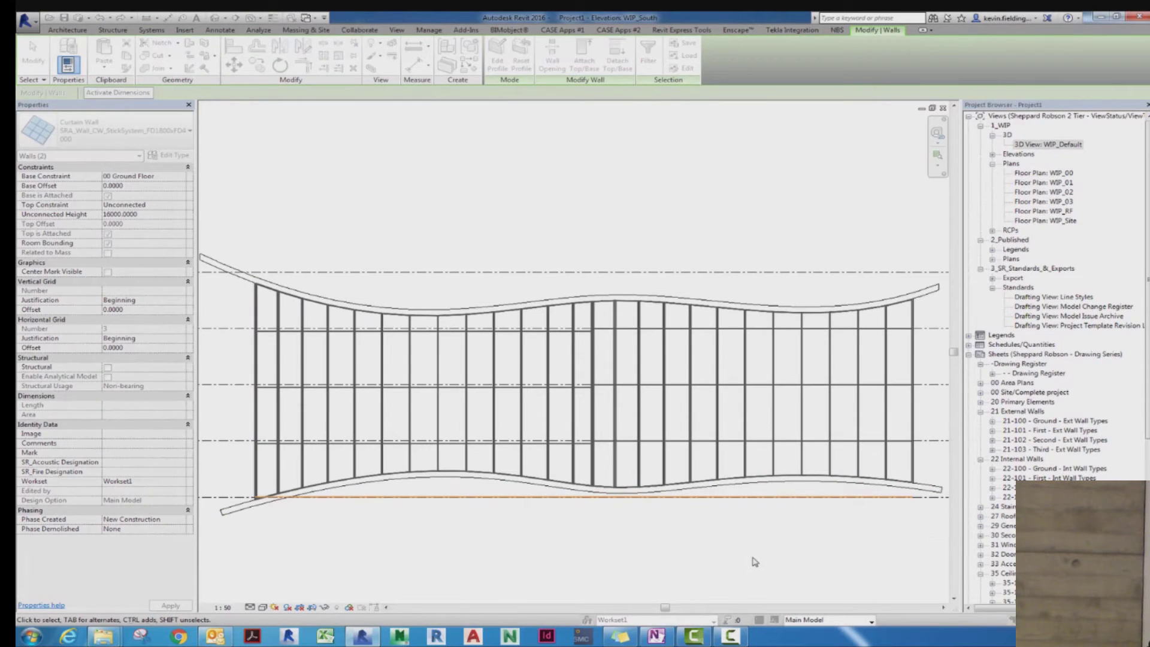
key("Escape")
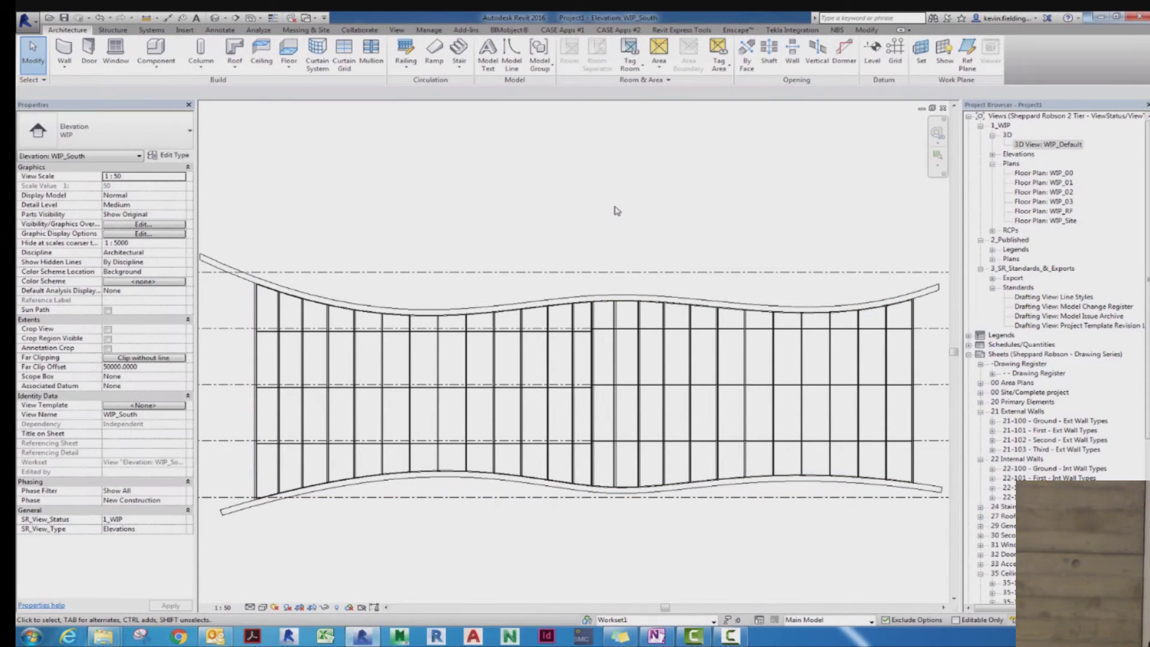
Step: Filter out the left curved wall's three horizontal curtain grid lines and align them with the right segment's grid lines
left_click(561, 333)
scroll(561, 334, "up", 3)
left_click_drag(563, 554, 546, 298)
left_click(496, 54)
left_click(402, 178)
key("Return")
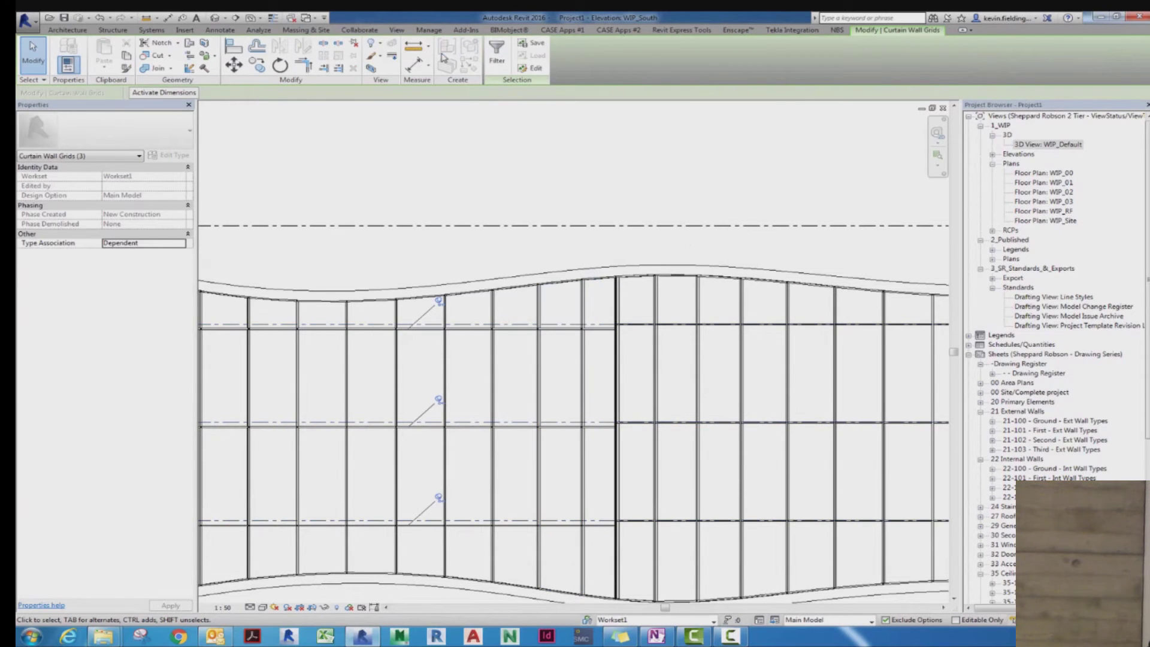
left_click(534, 157)
scroll(637, 321, "up", 3)
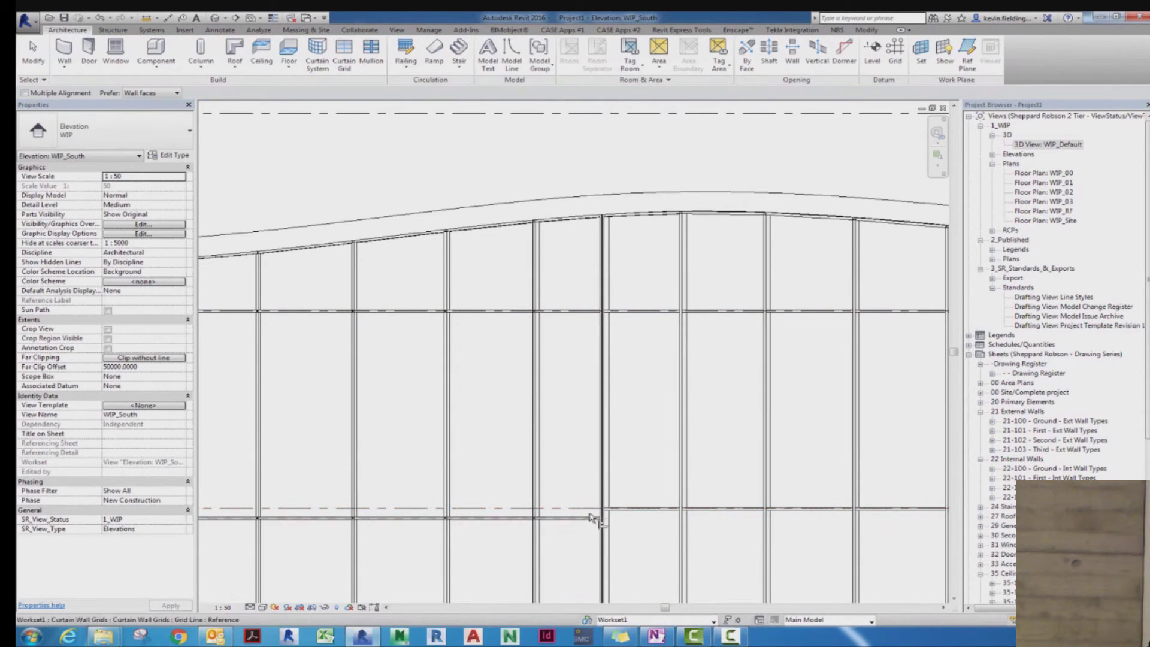
left_click(567, 519)
scroll(623, 503, "down", 2)
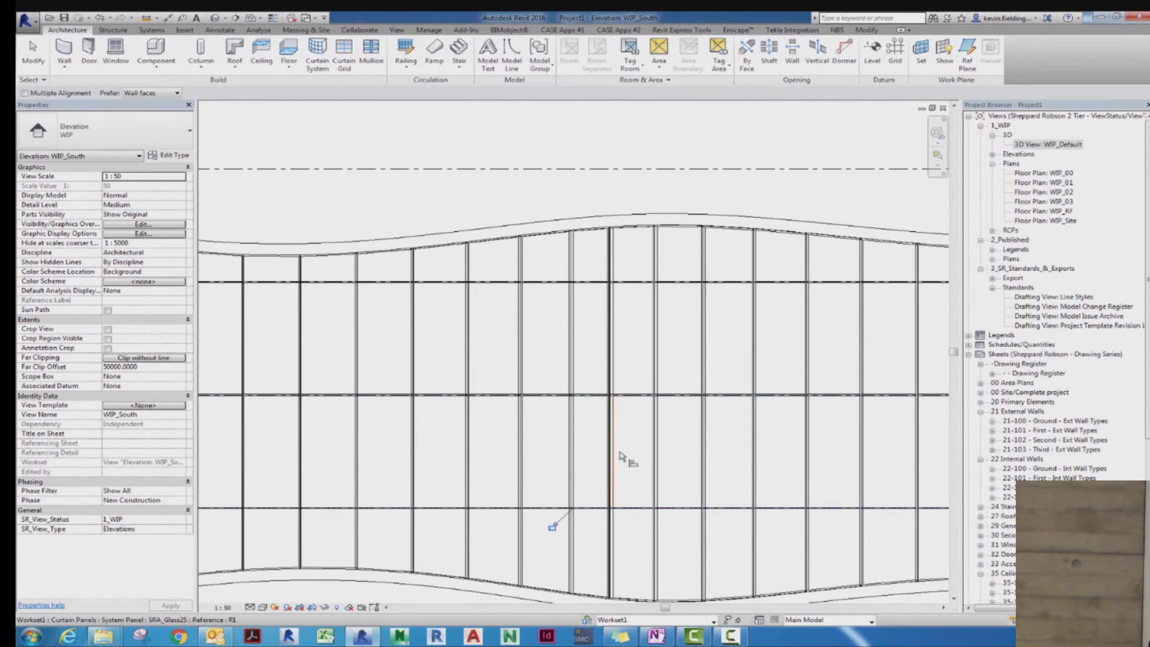
key("Escape")
key("Escape")
Step: Return to the WIP_Default 3D view, orbit to show the walls and roofs, and review the project's worksets
double_click(1034, 146)
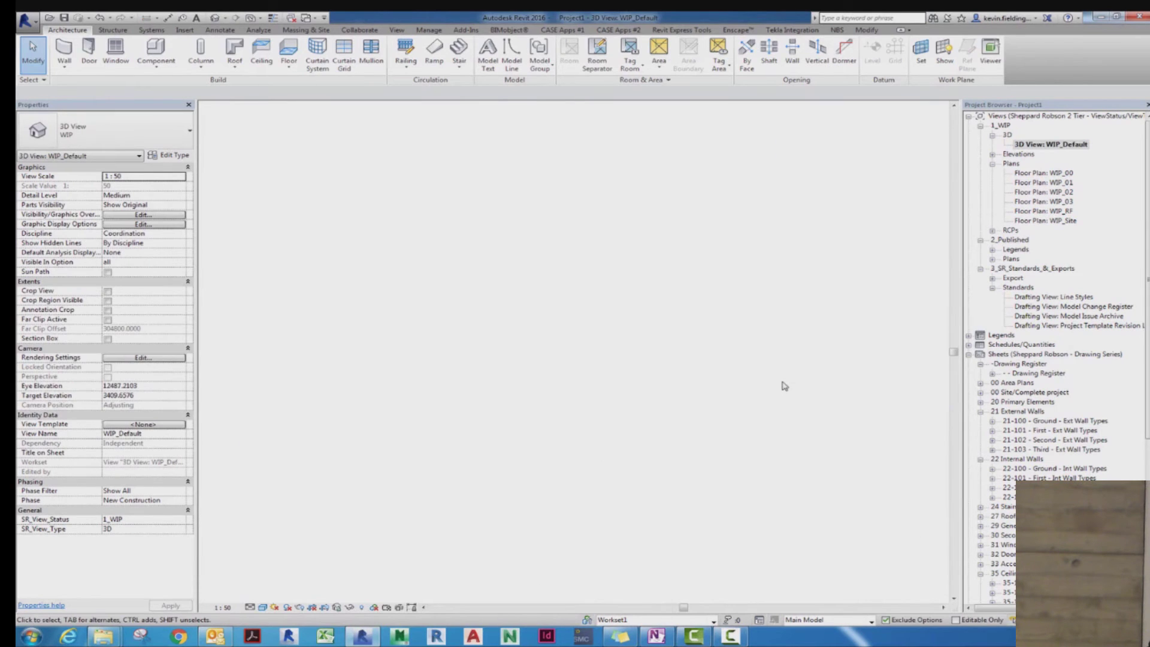
middle_click_drag(647, 419, 446, 198, "shift")
left_click(359, 30)
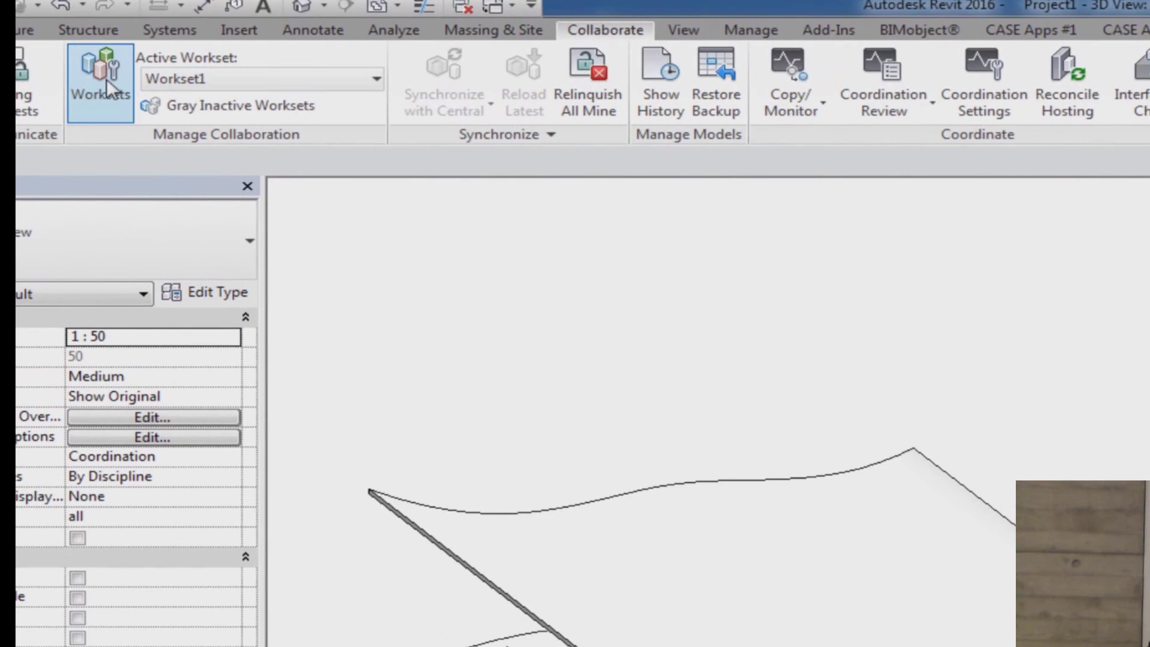
left_click(120, 52)
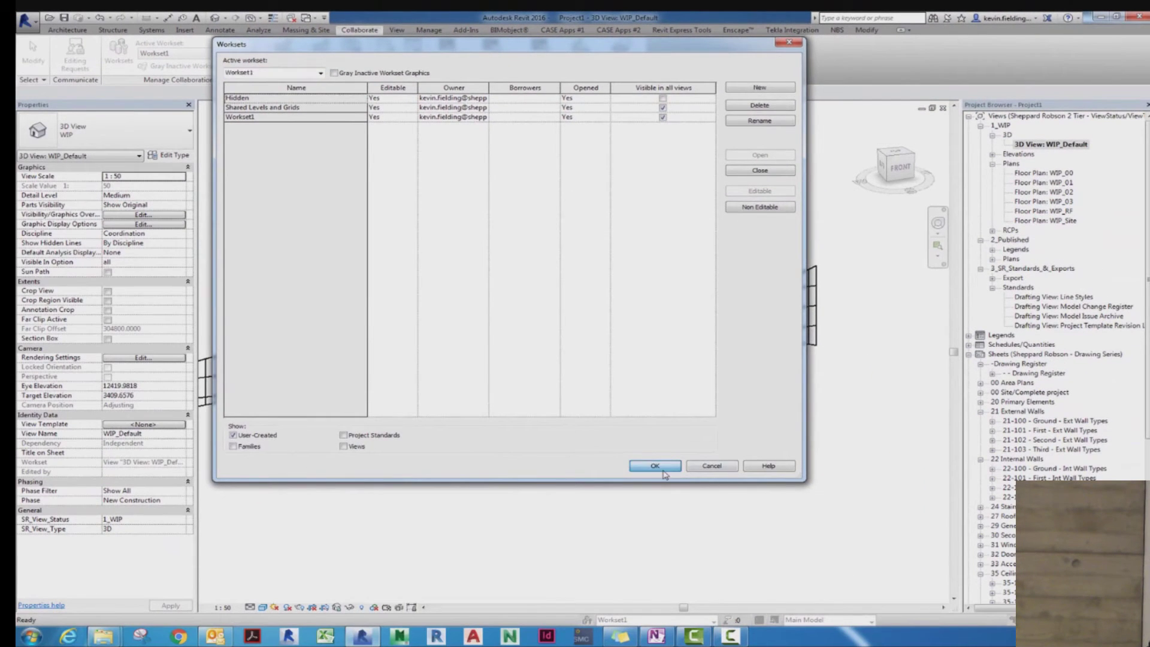
left_click(654, 466)
Step: Move the upper and lower wavy roofs together onto the Hidden workset
left_click(560, 269)
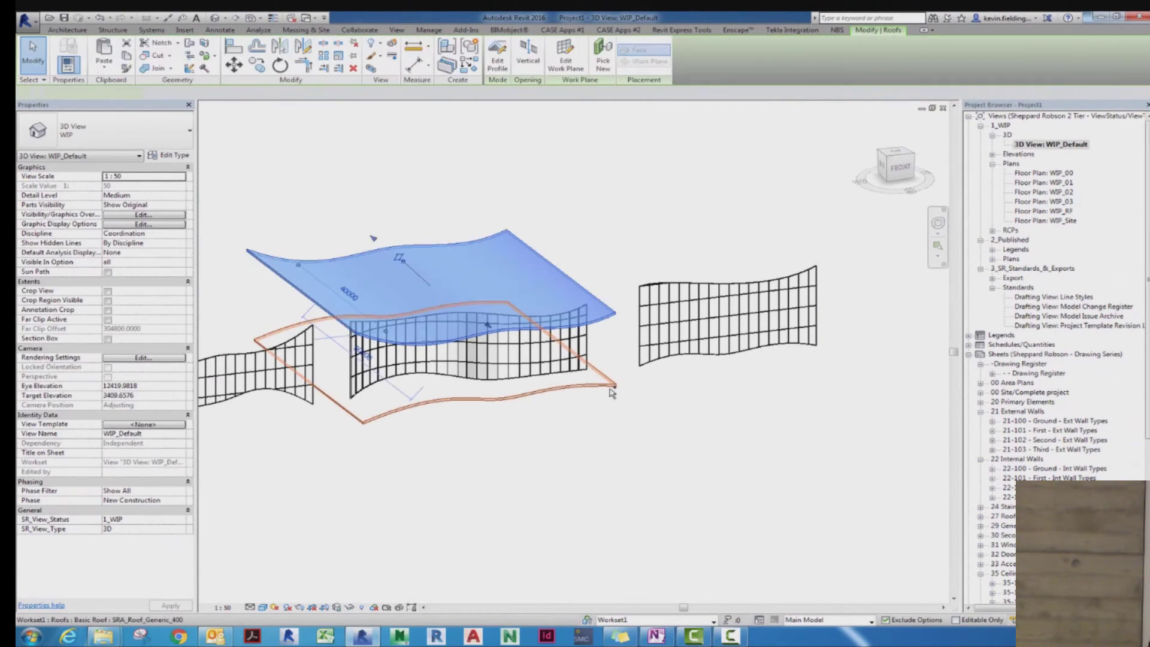
left_click(610, 389, "ctrl")
middle_click_drag(418, 365, 536, 378)
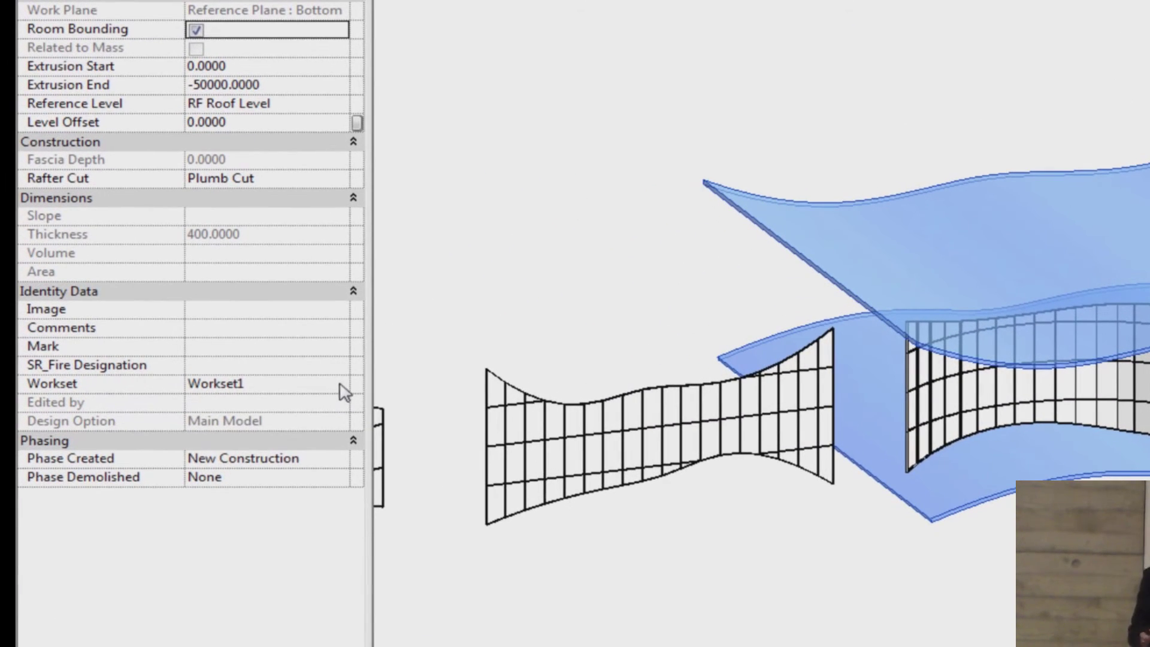
left_click(218, 372)
left_click(218, 372)
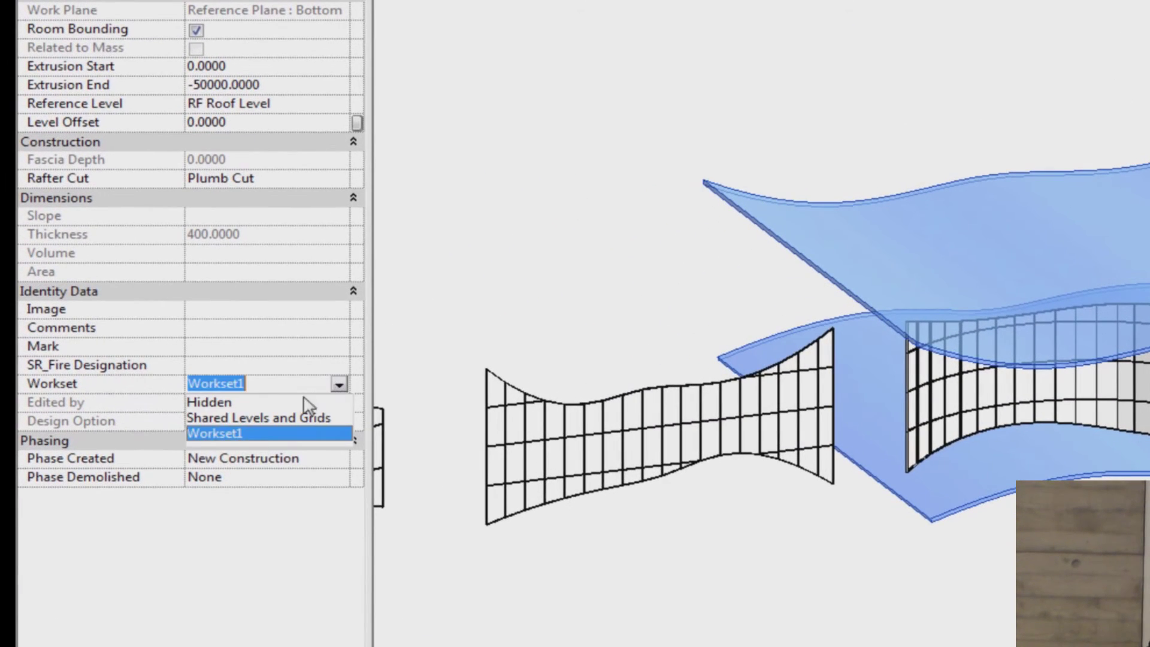
left_click(293, 403)
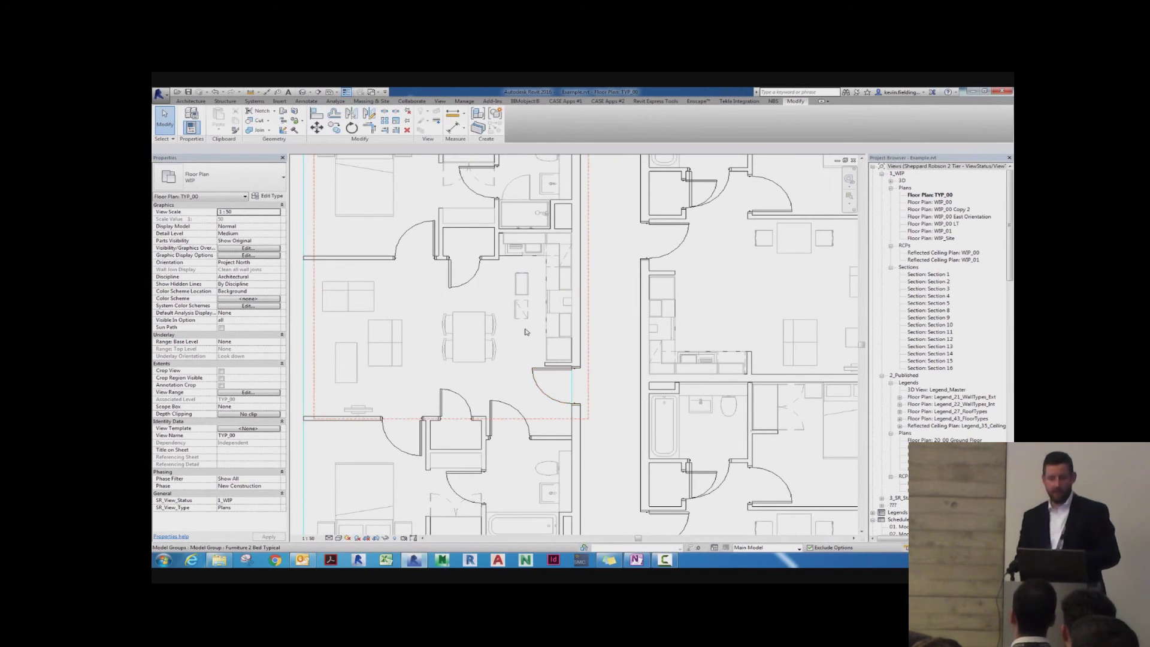
Step: In the TYP_00 floor plan, inspect the two neighbouring casework units and compare how each is drawn
scroll(524, 327, "up", 3)
scroll(523, 322, "up", 4)
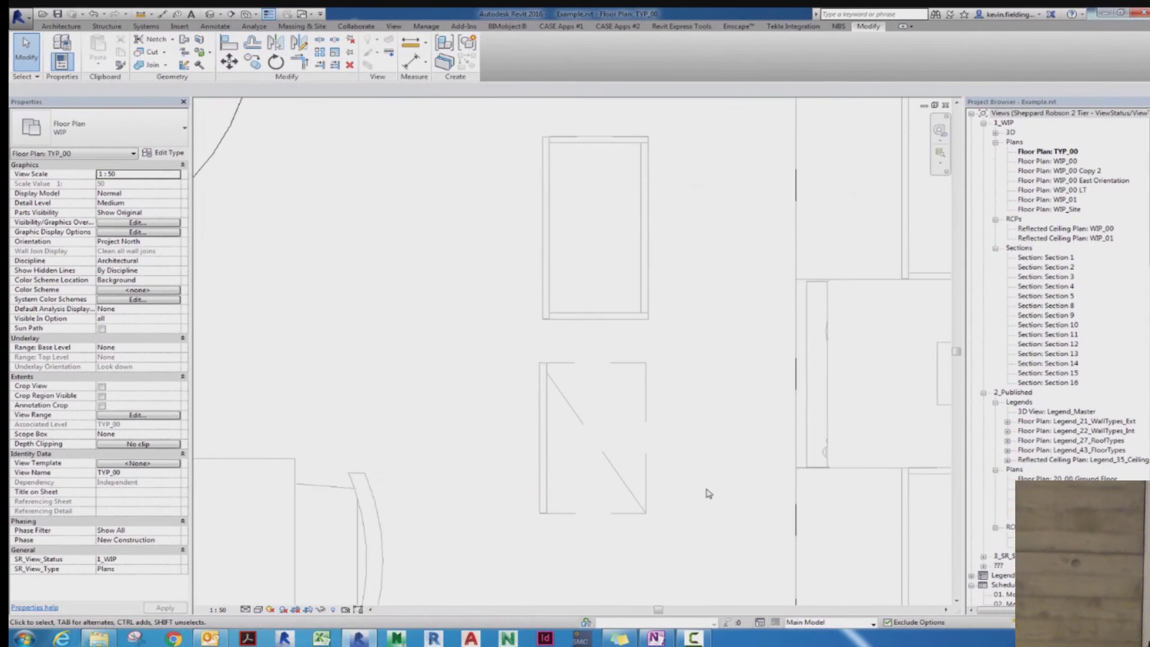
middle_click_drag(708, 493, 732, 495)
left_click(637, 323)
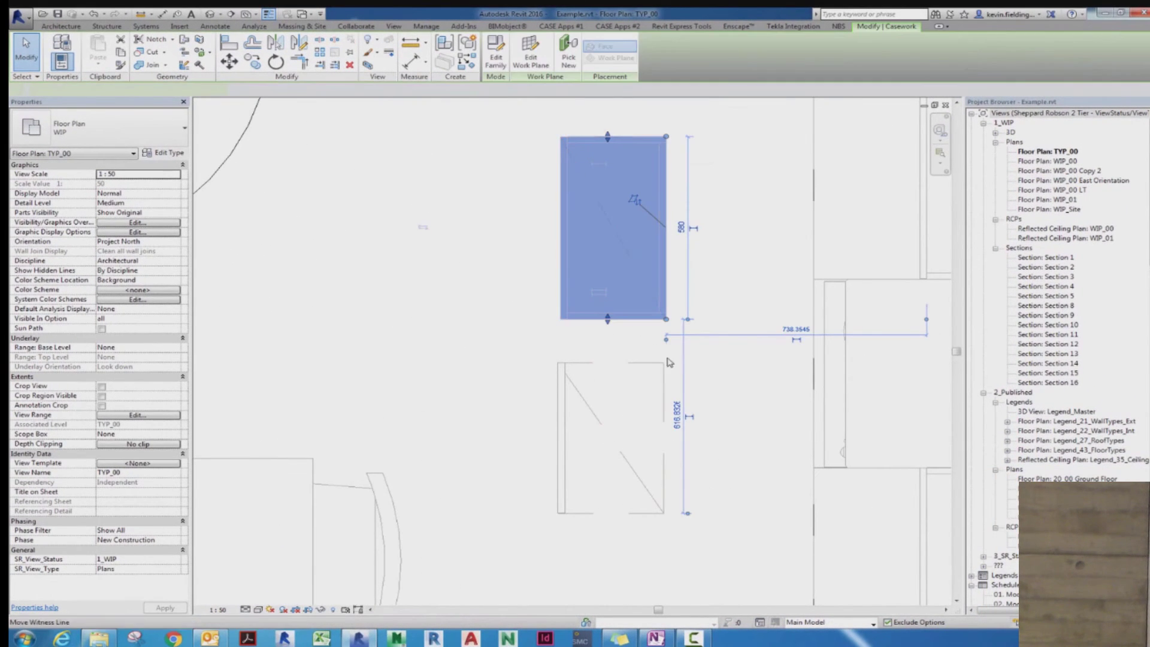
left_click(561, 437)
left_click(481, 223)
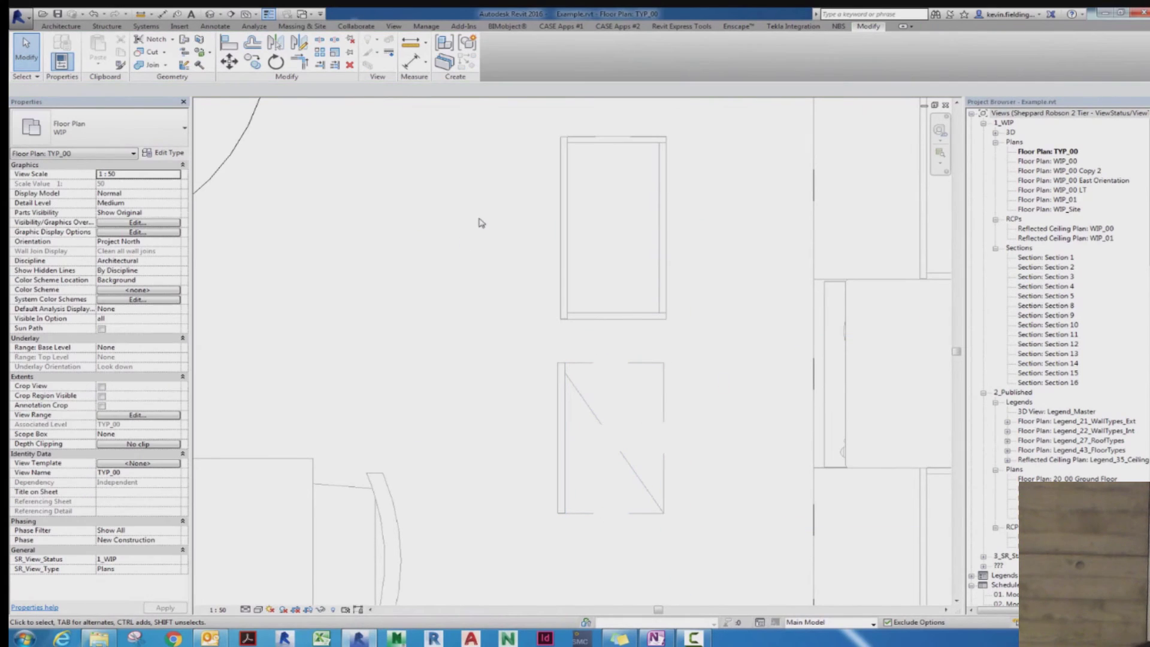
Step: Cut a vertical section through both casework units in the TYP_00 plan, view it, and close the section view
left_click(231, 13)
left_click(625, 110)
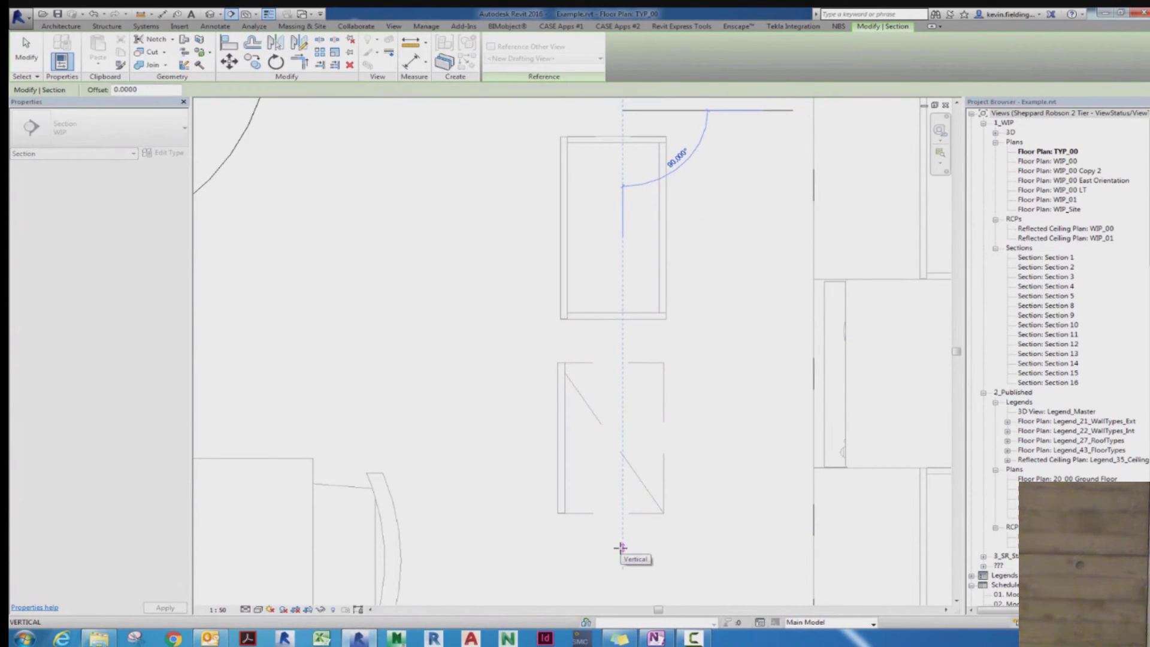
left_click(692, 344)
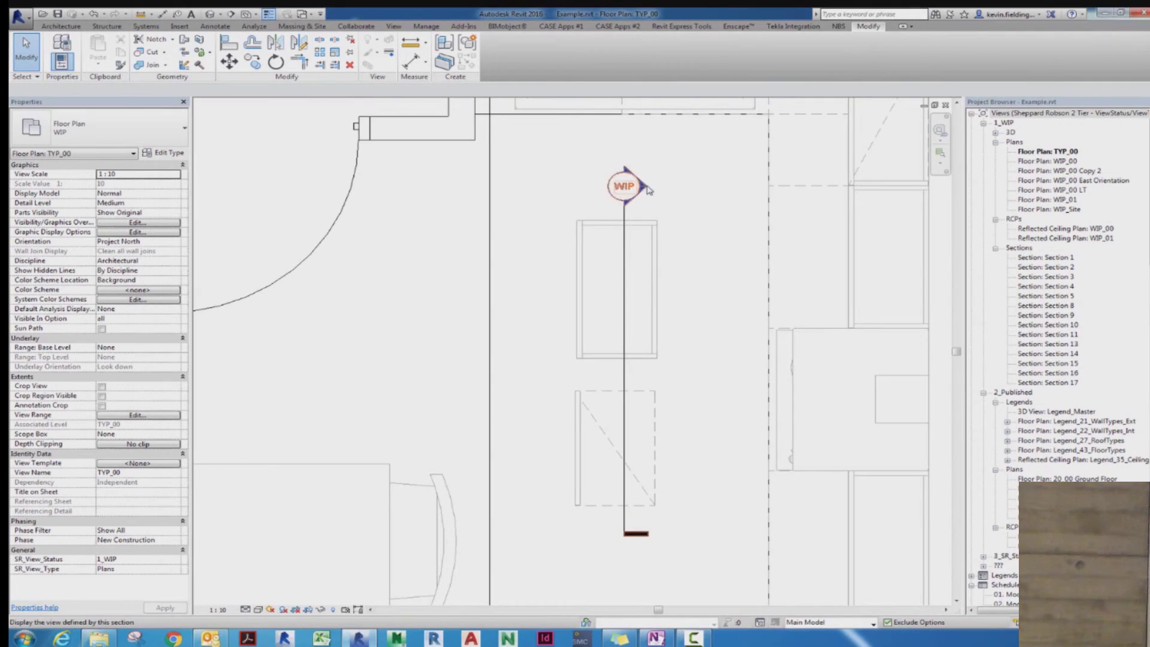
double_click(641, 184)
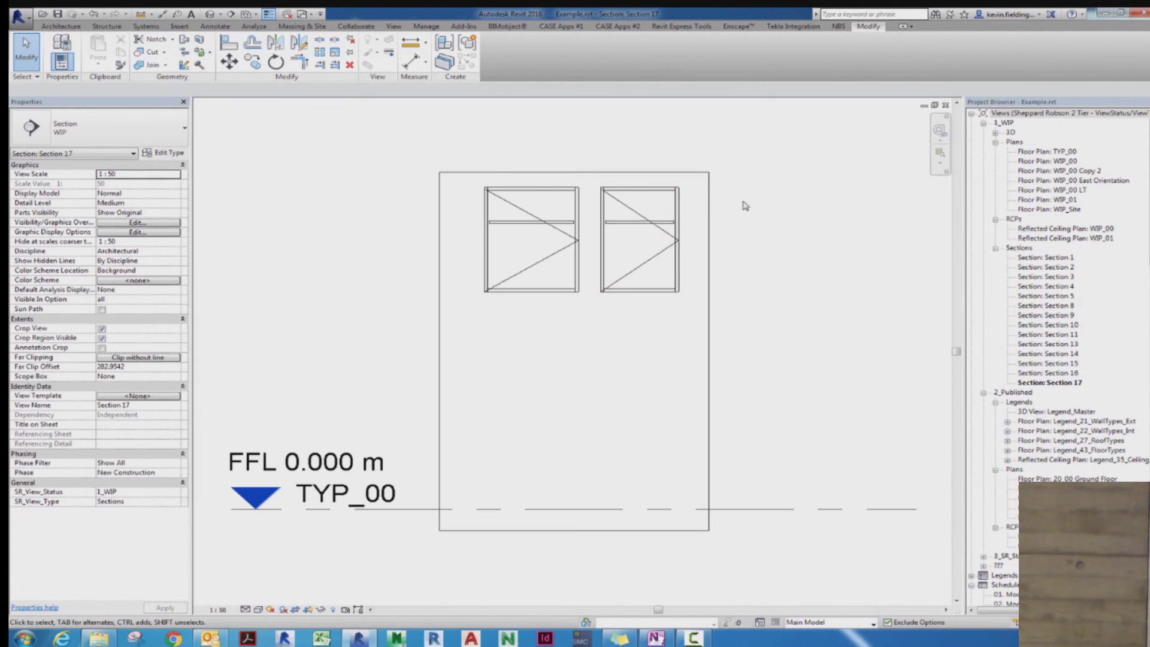
left_click(946, 106)
Step: Open the Casework_Cuttable family for editing, check its carcass's visibility settings, and return to the TYP_00 plan of Example.rvt
left_click(650, 308)
left_click(497, 59)
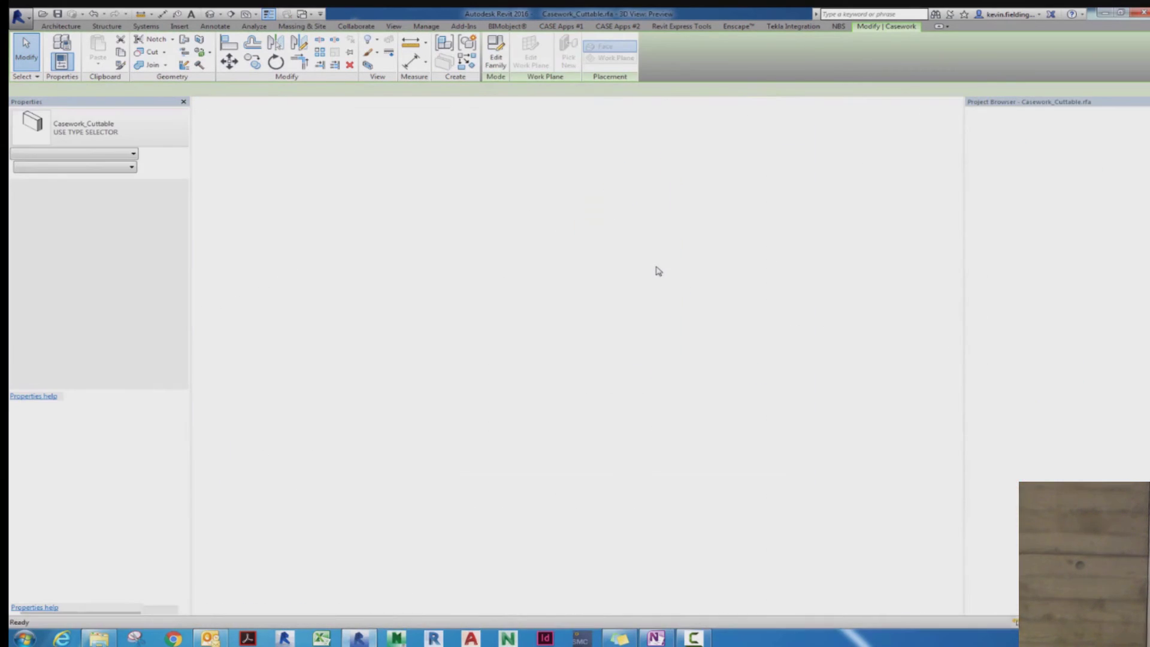
left_click(691, 255)
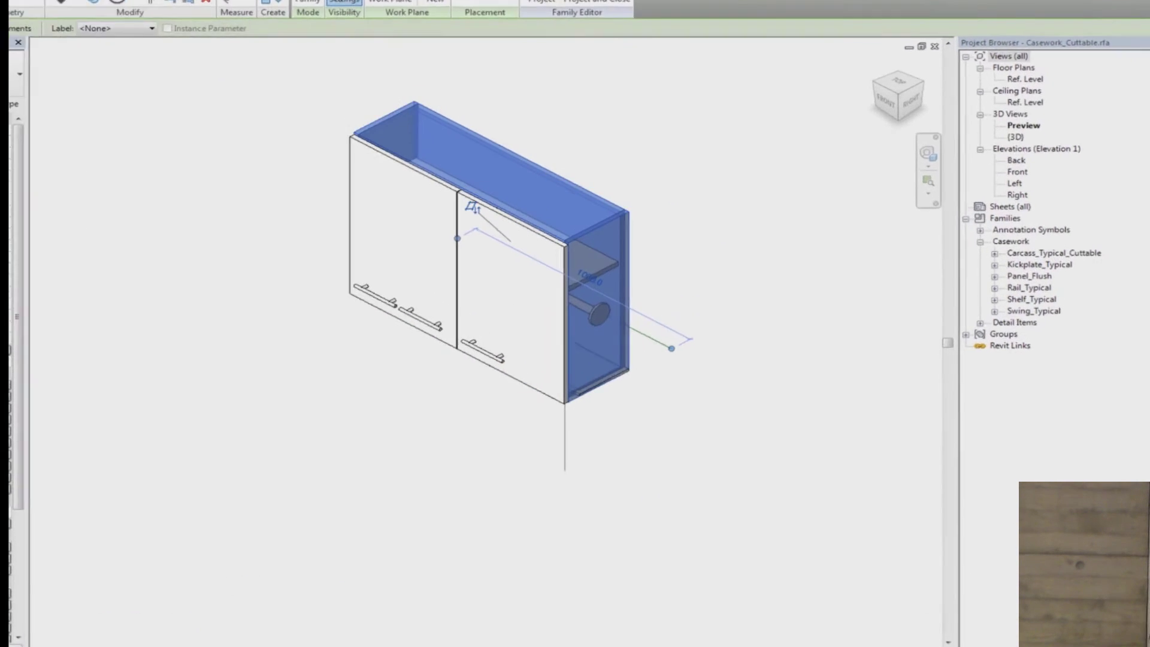
left_click(344, 3)
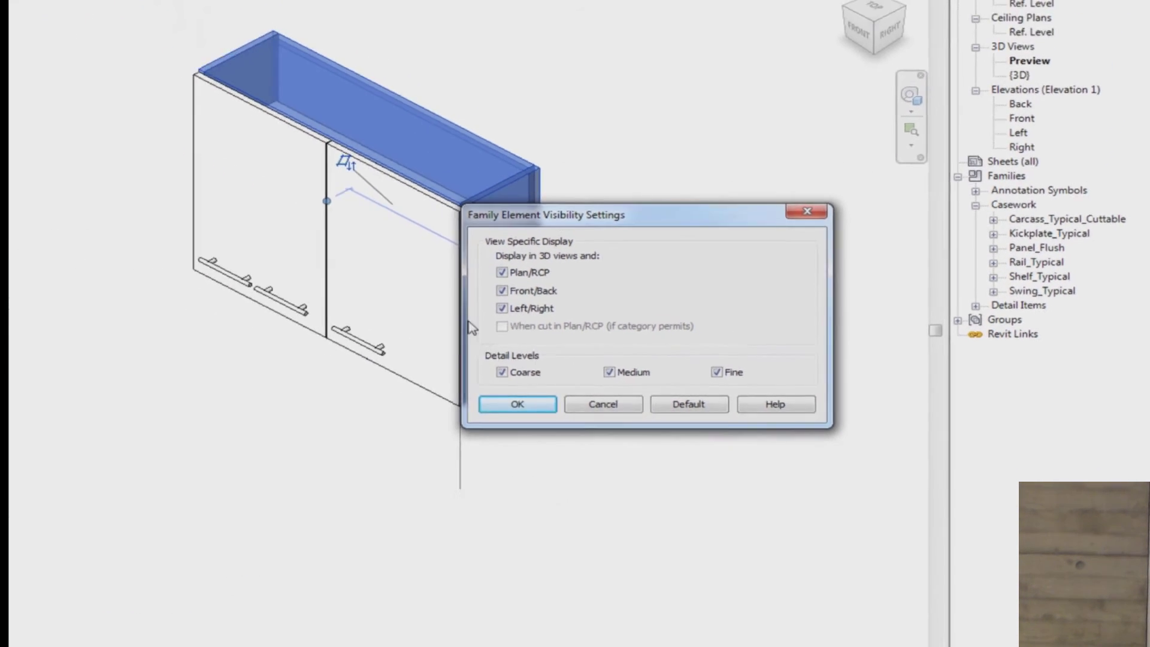
left_click(604, 405)
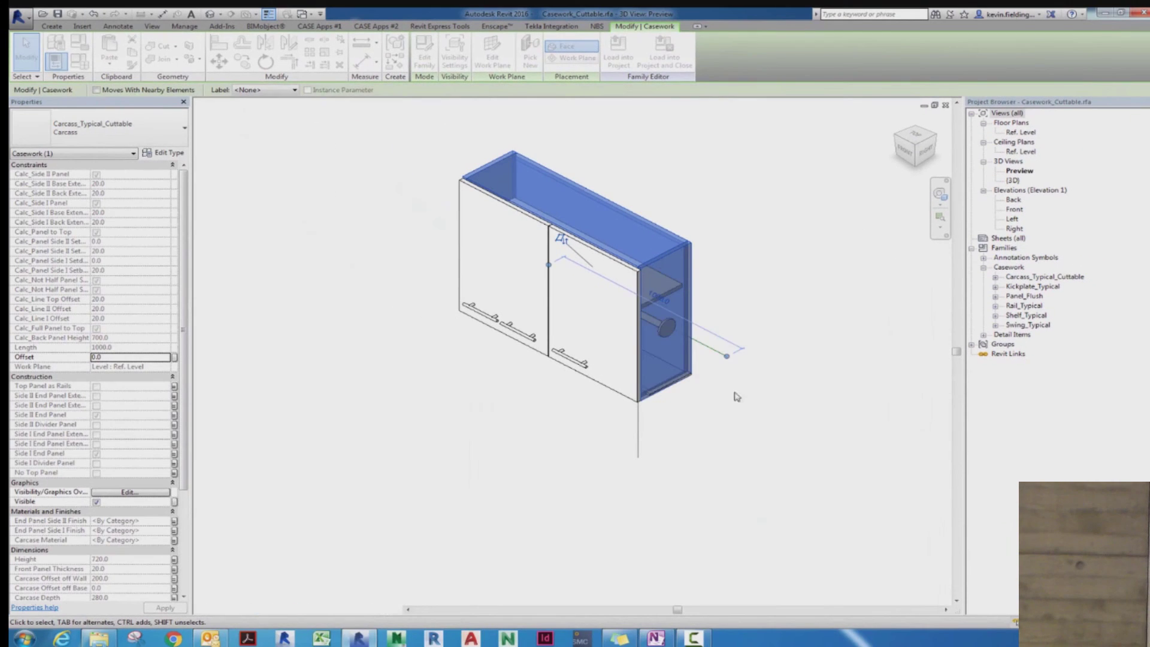
left_click(544, 91)
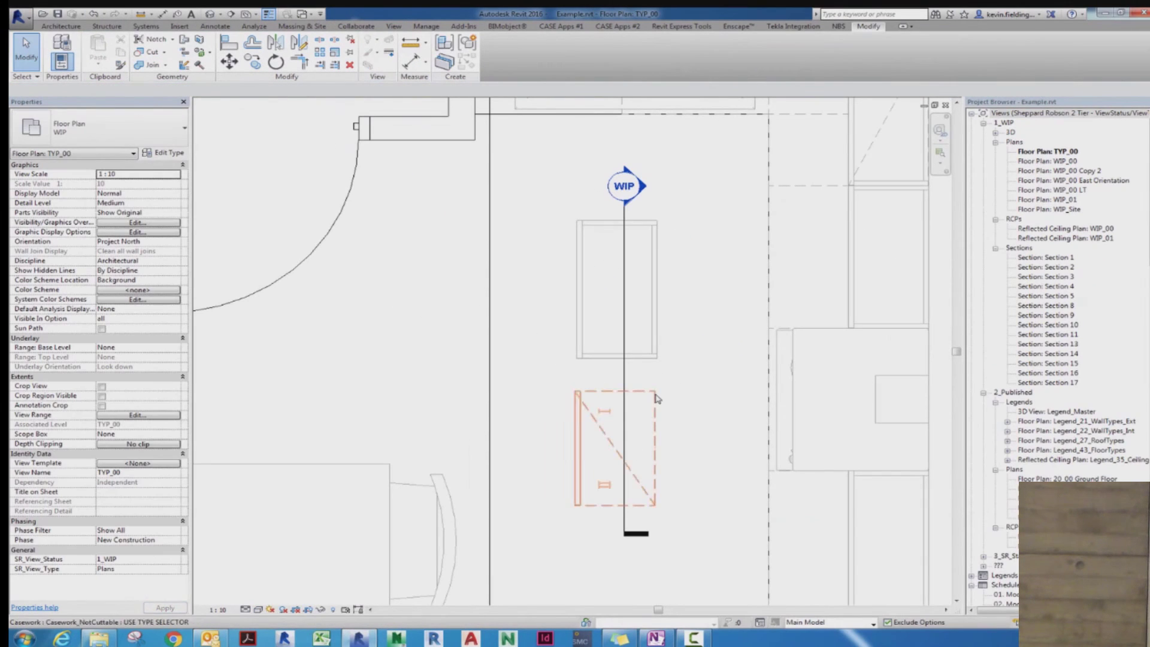
Step: Open the Casework_NotCuttable family for editing and check the visibility settings of its carcass
double_click(656, 398)
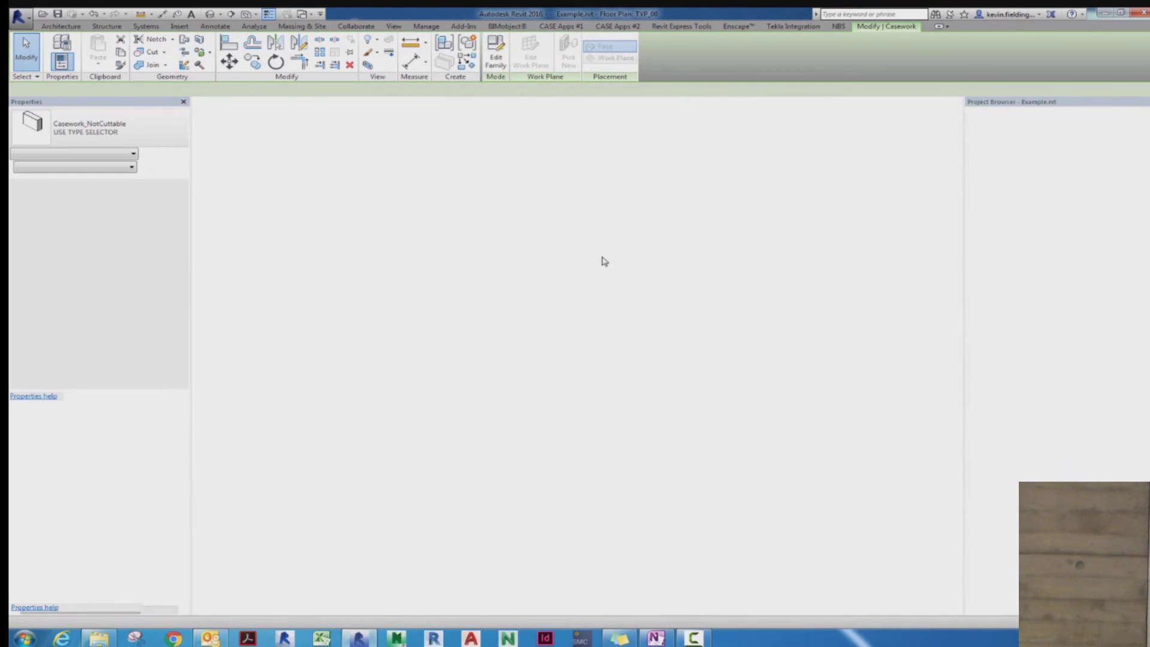
left_click(553, 150)
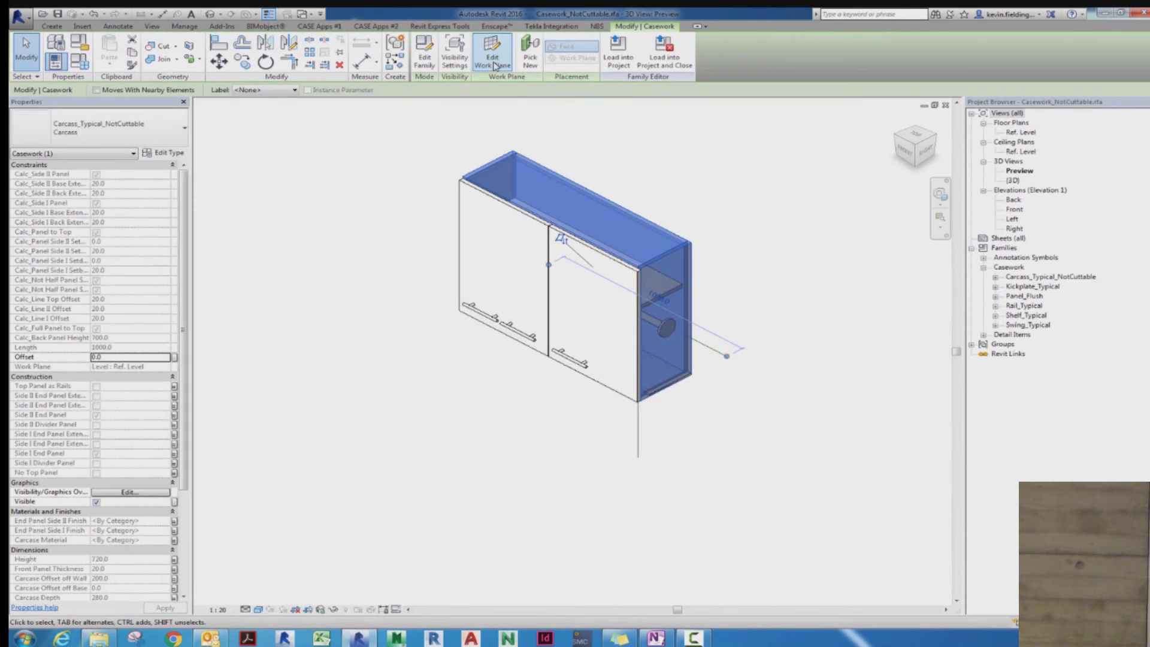
left_click(462, 55)
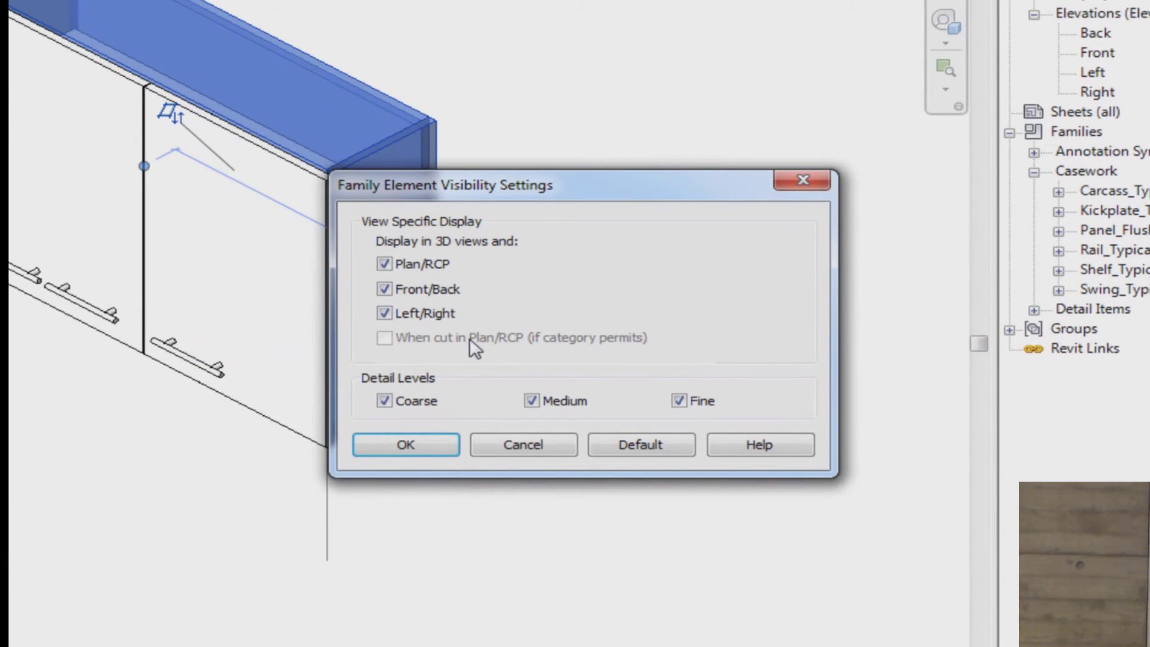
left_click(406, 445)
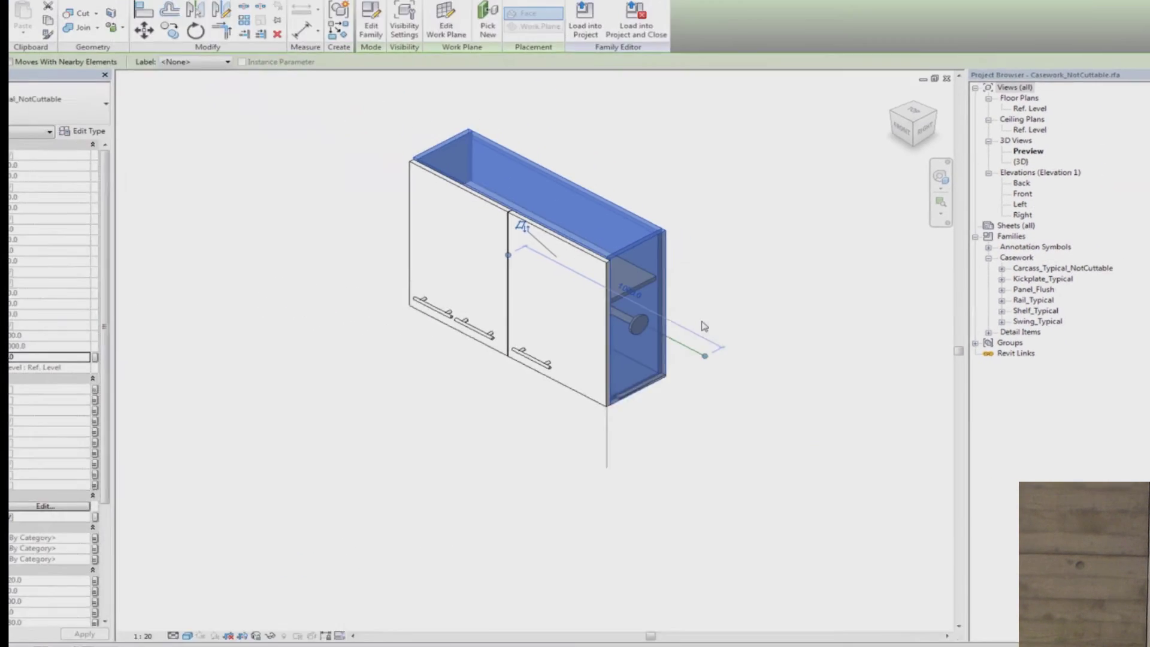
left_click(702, 322)
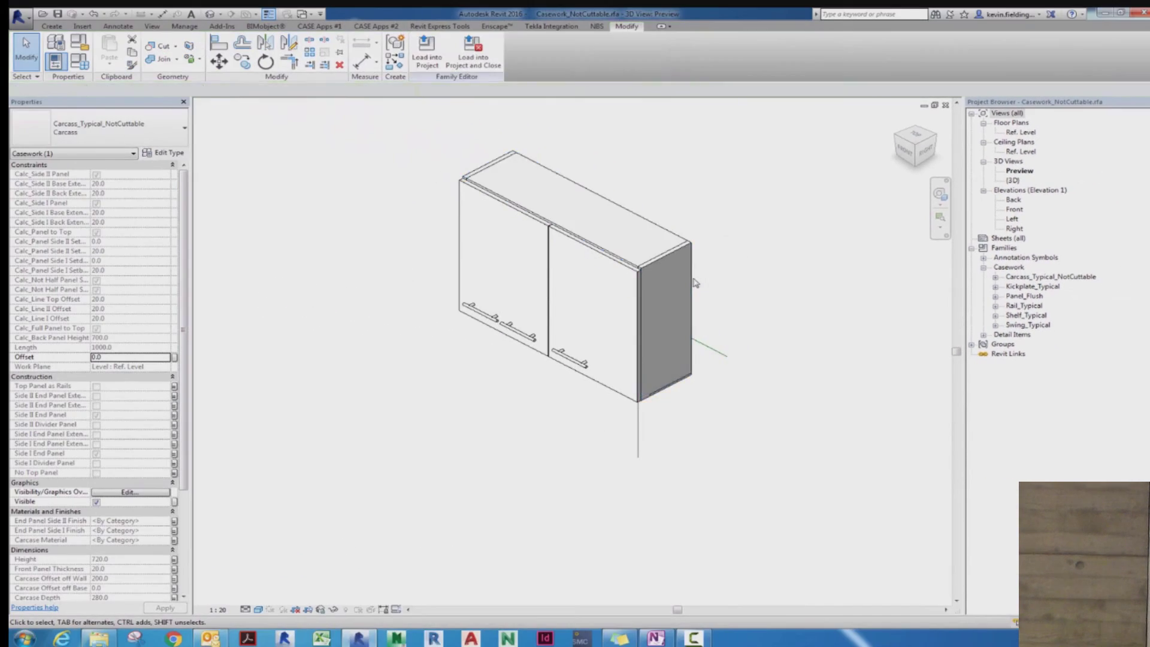
Step: Open the nested Carcass_Typical_NotCuttable family and examine the visibility settings of its side panels and back rail
left_click(507, 149)
left_click(373, 29)
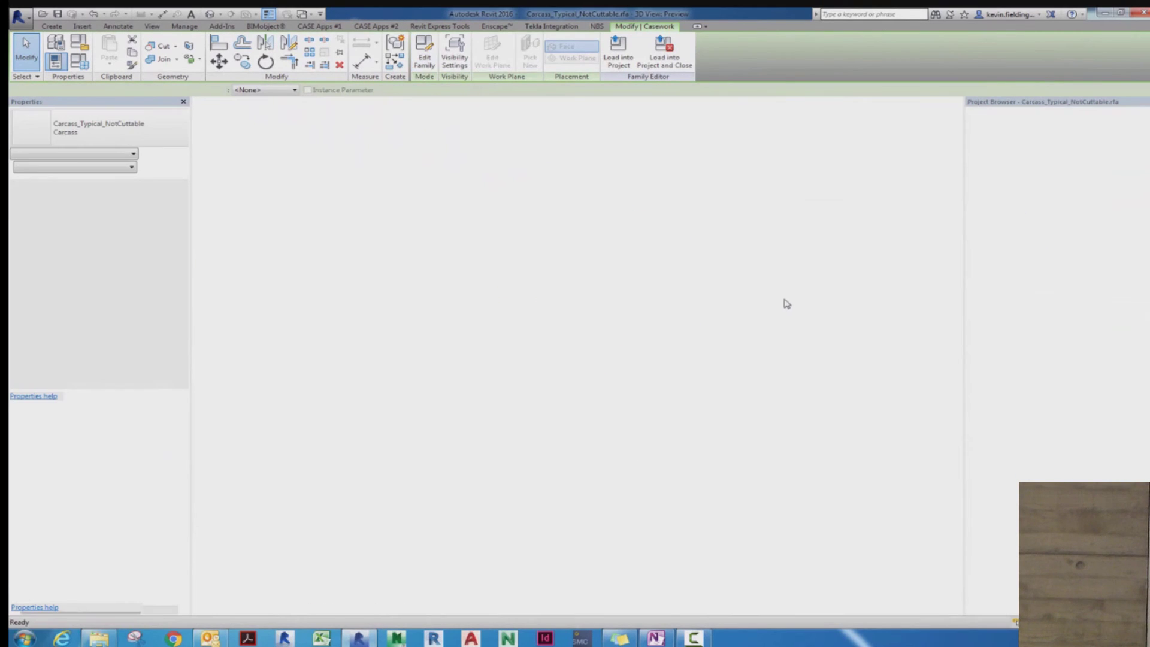
left_click(783, 361)
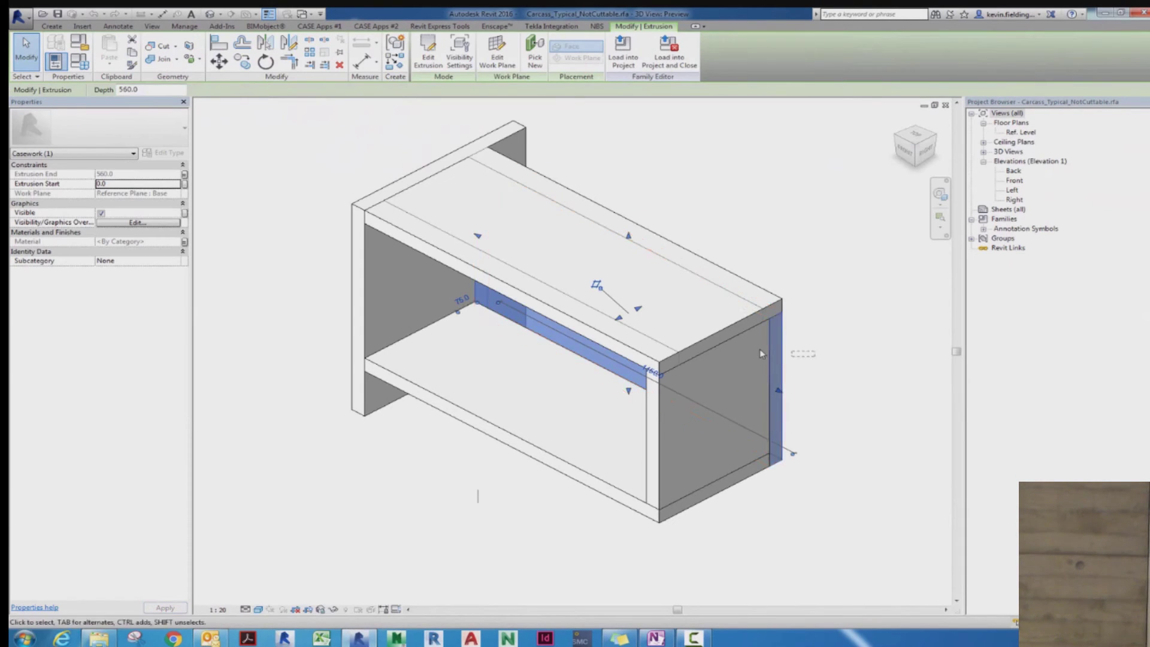
left_click(761, 353, "ctrl")
left_click(353, 278, "ctrl")
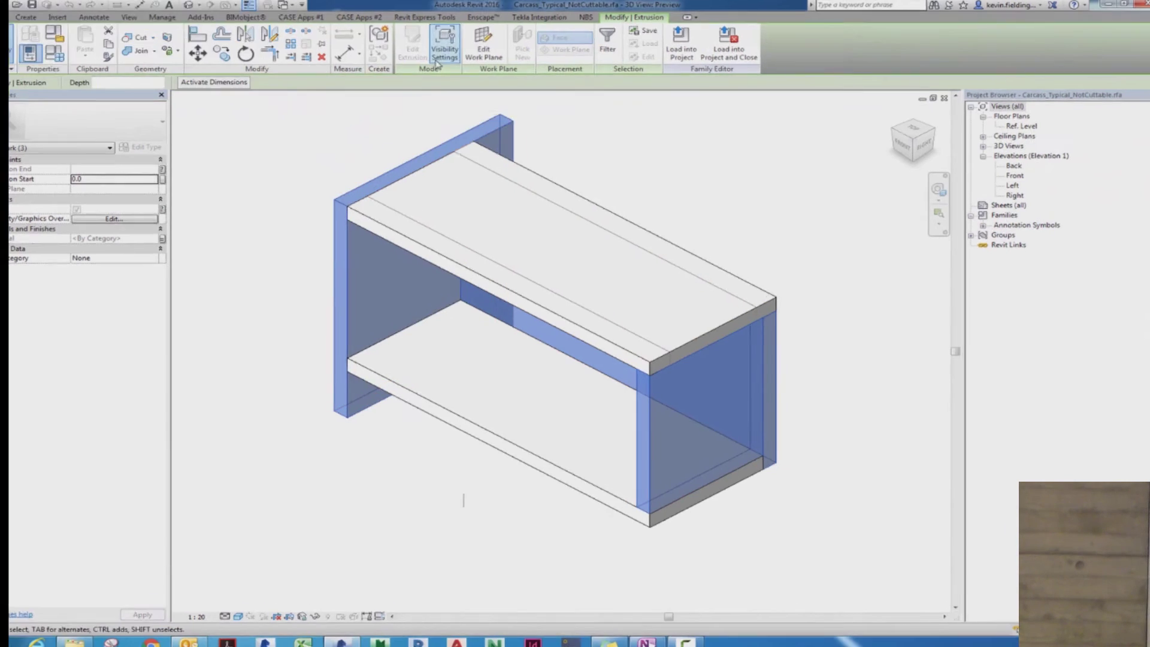
left_click(459, 53)
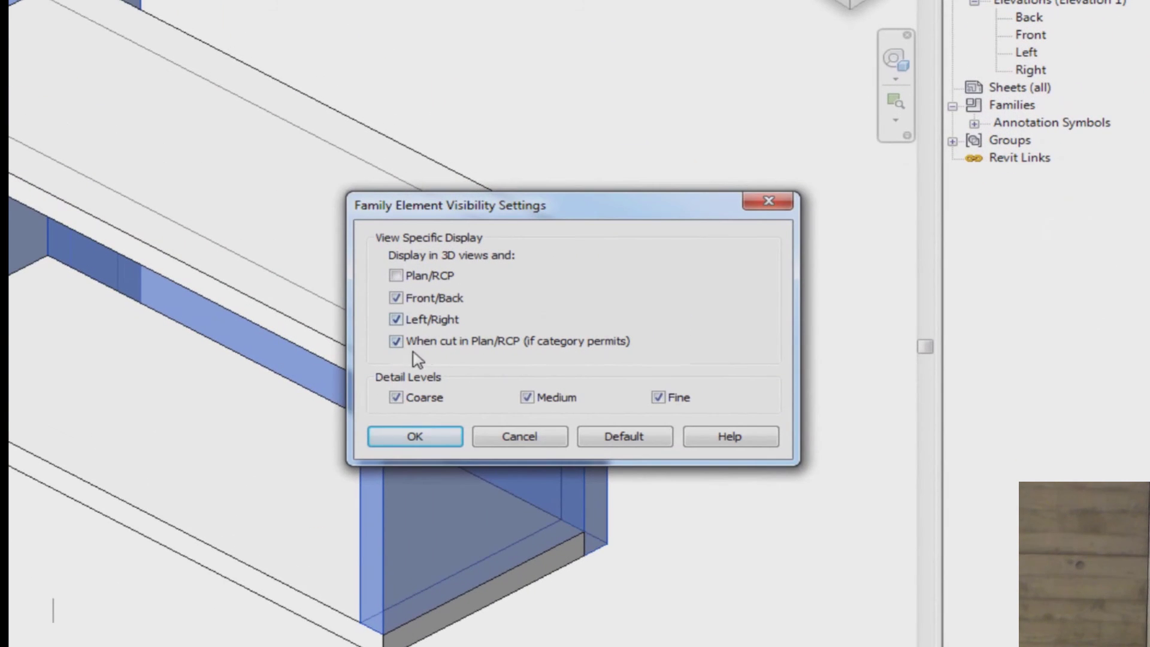
left_click(419, 436)
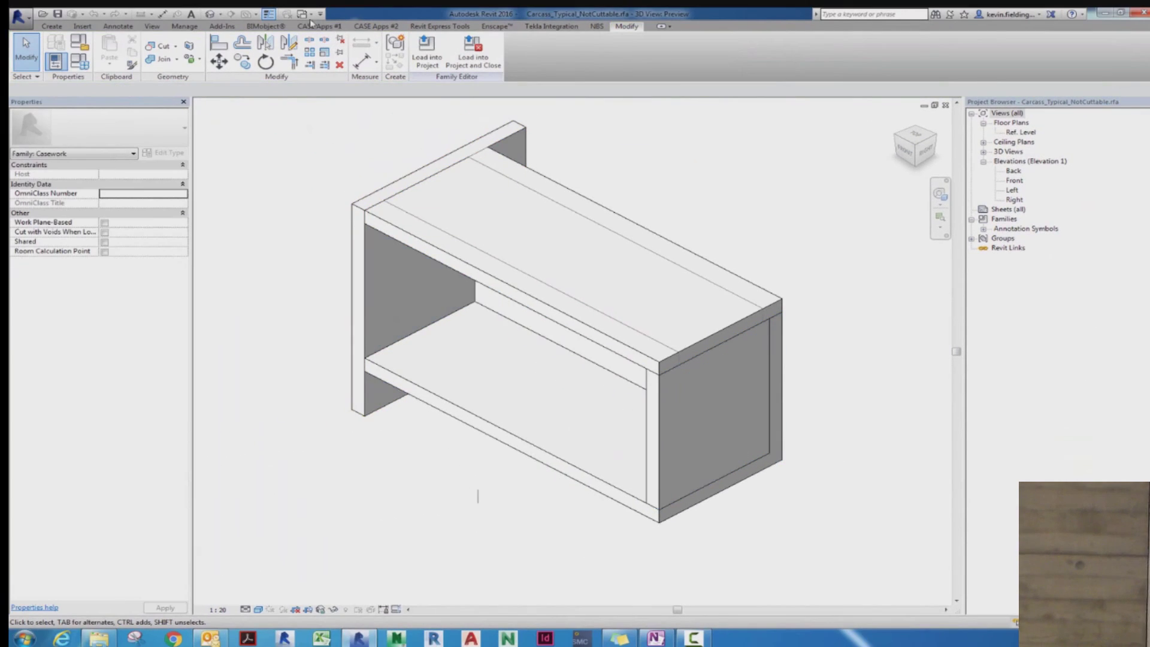
Step: From the Casework_Cuttable family, open the nested Carcass_Typical_Cuttable family and examine the visibility settings of its side, back and base extrusions
left_click(305, 17)
left_click(341, 42)
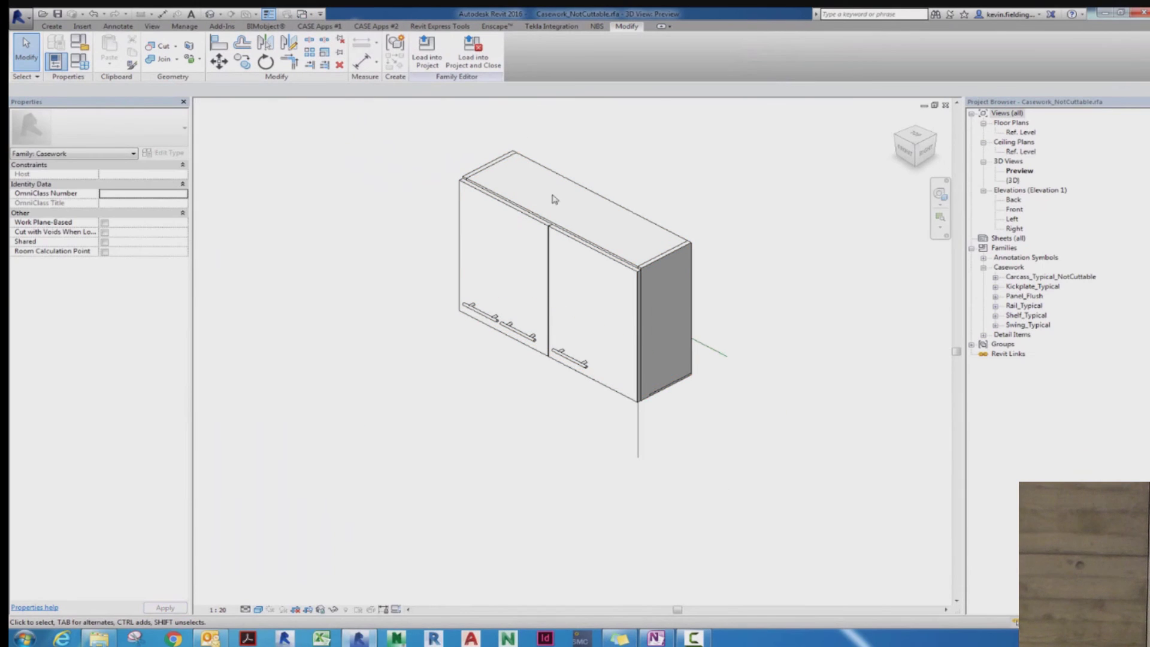
left_click(306, 15)
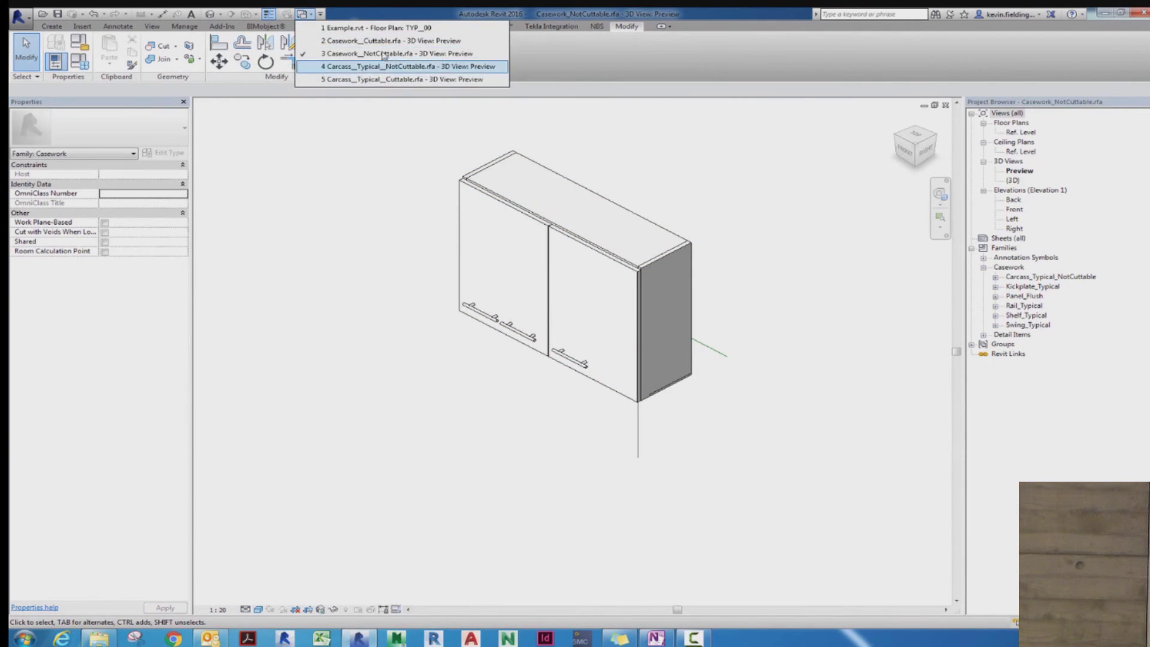
left_click(390, 42)
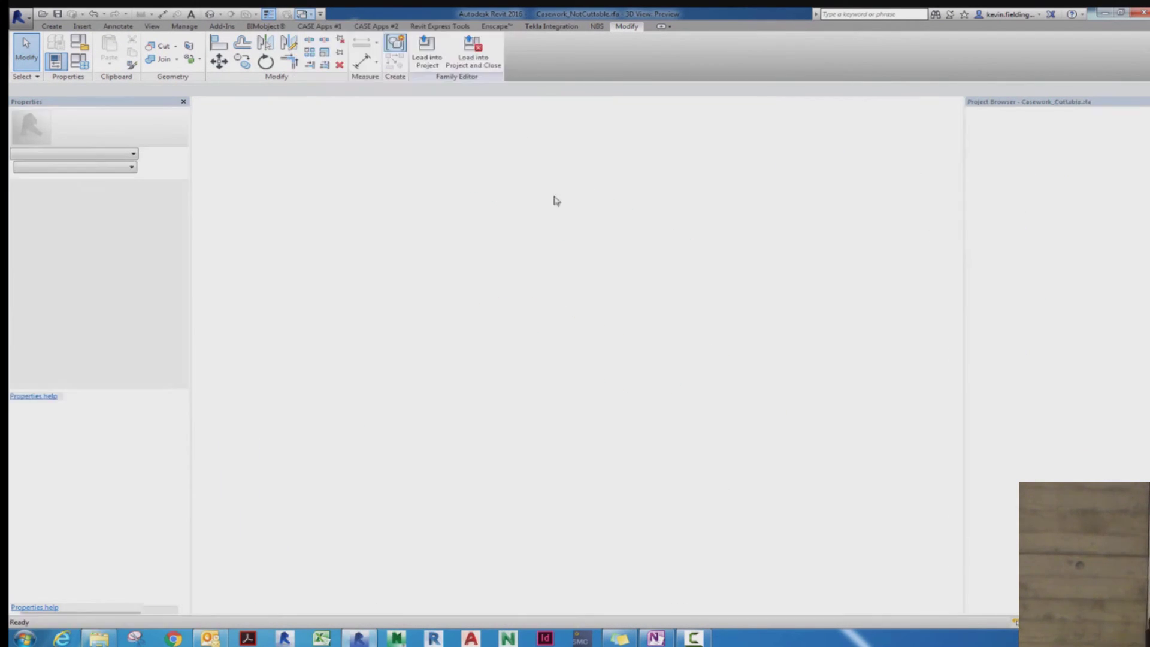
double_click(688, 292)
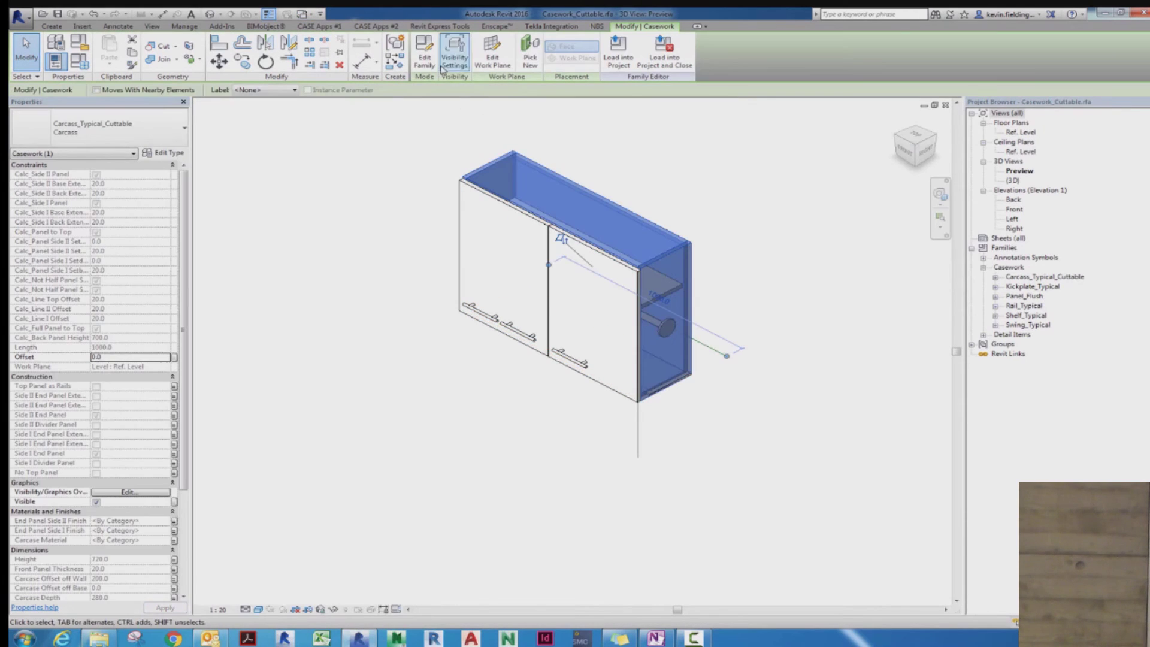
left_click_drag(828, 377, 623, 371)
left_click(360, 297, "ctrl")
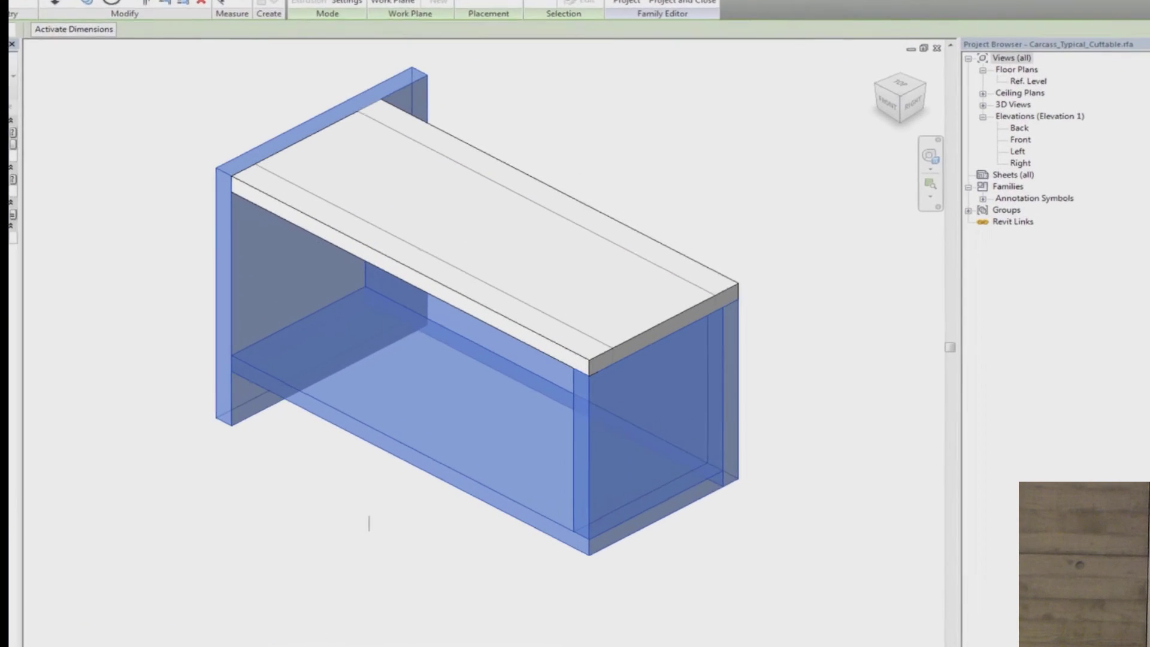
left_click(138, 222)
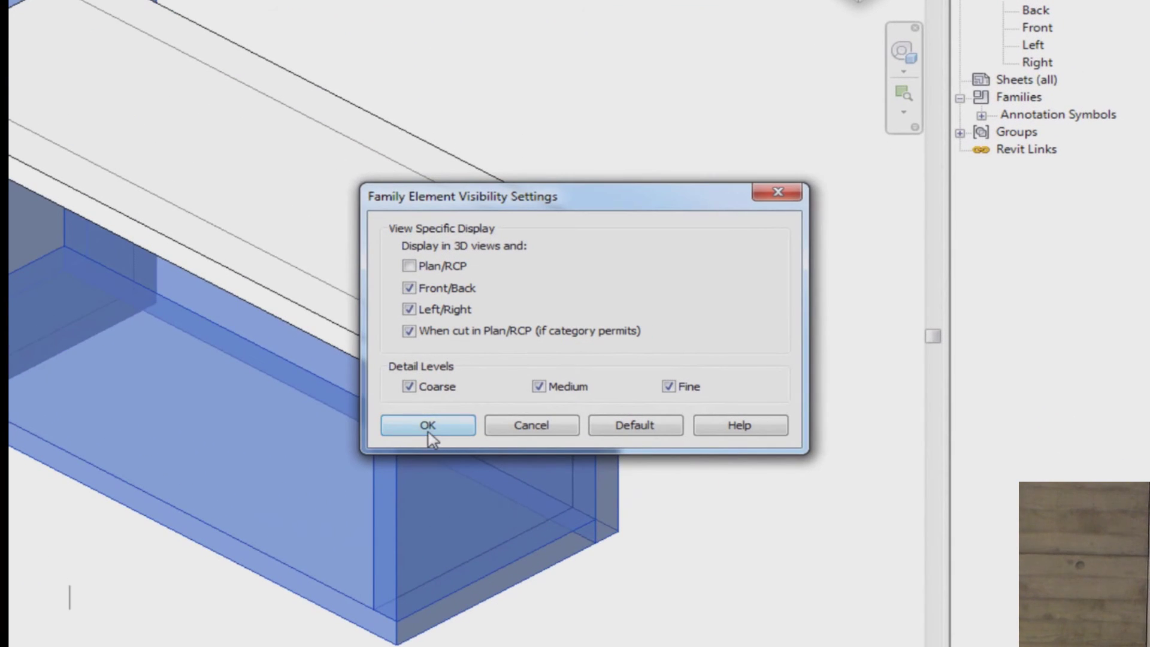
left_click(428, 425)
key("Escape")
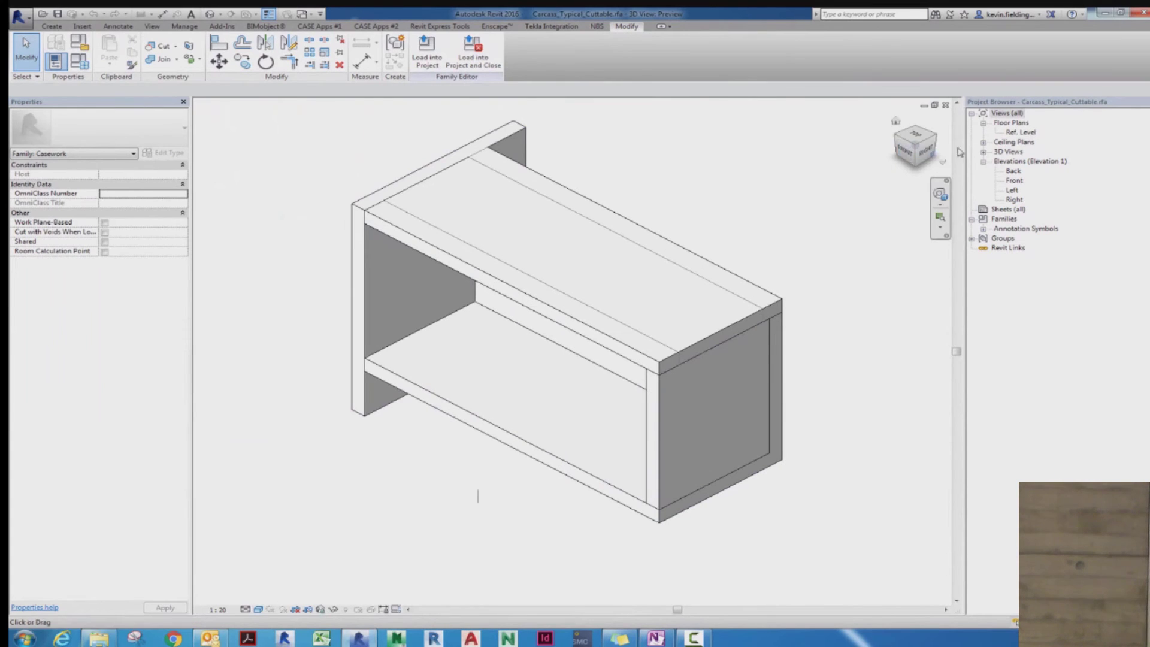
Step: Open the Ref. Level floor plan of the Carcass_Typical_Cuttable family and examine its view range
double_click(1020, 132)
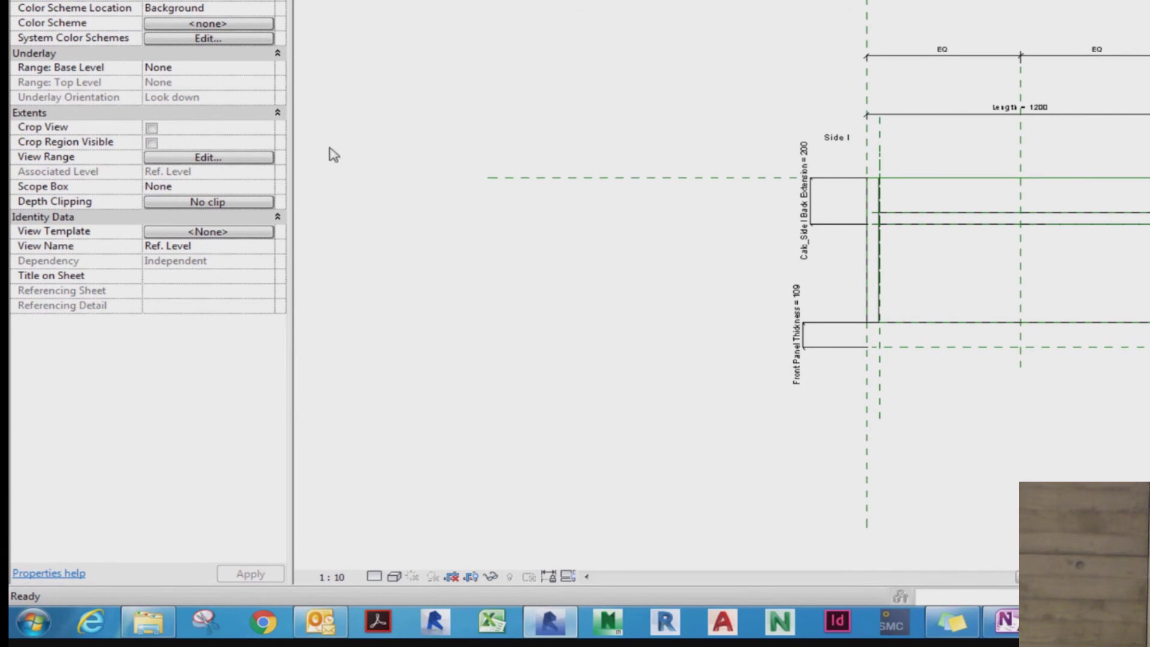
left_click(251, 158)
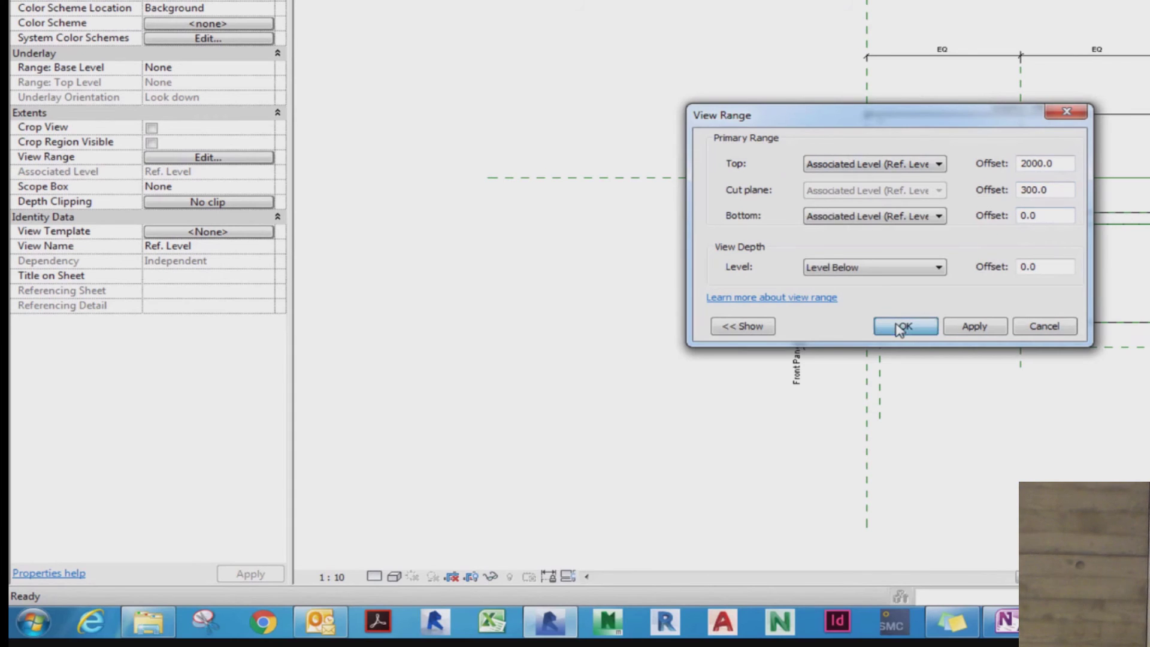
left_click(900, 327)
Step: Switch to the 3D view of the Carcass_Typical_NotCuttable family and examine the view range of its Ref. Level floor plan
left_click(302, 15)
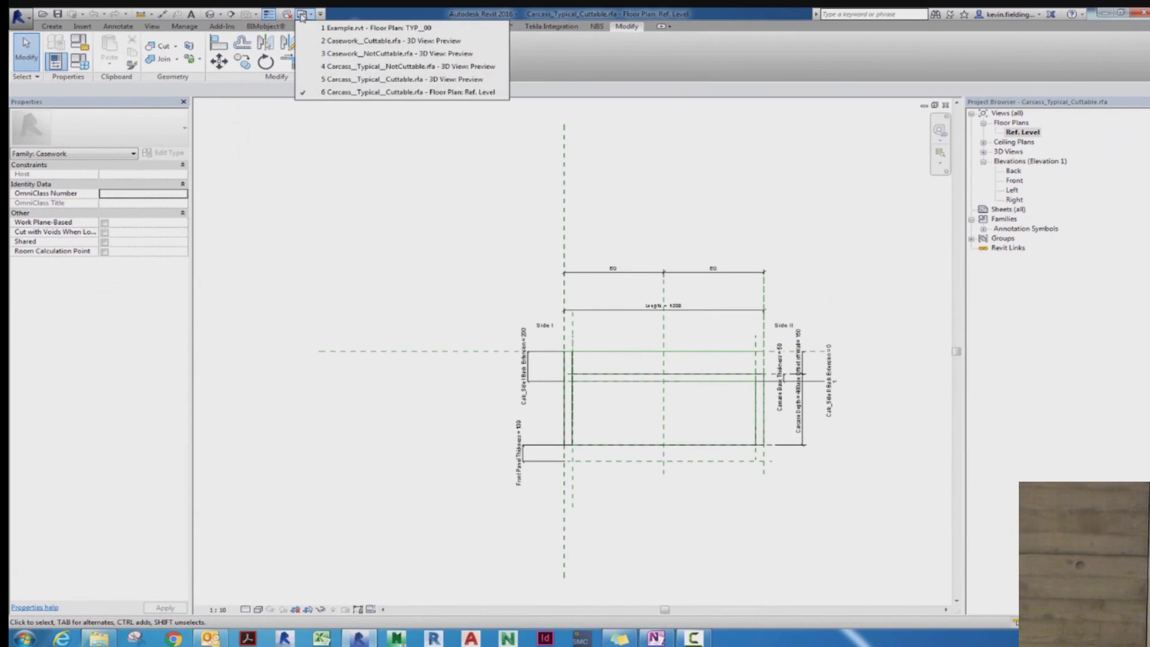
left_click(410, 70)
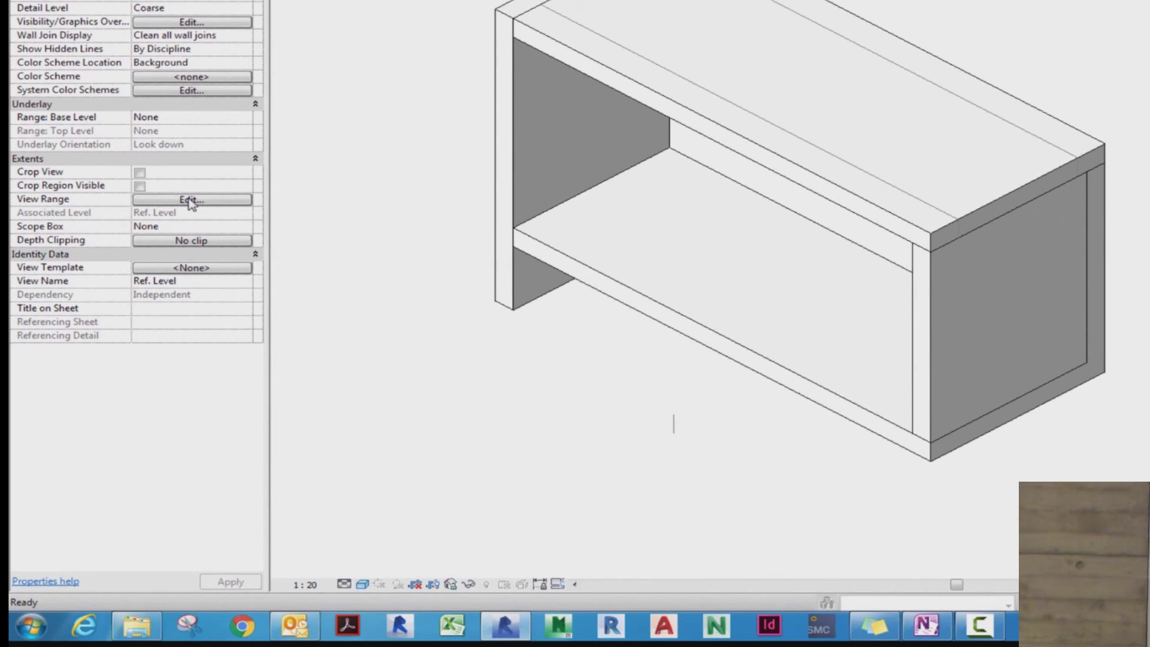
left_click(191, 201)
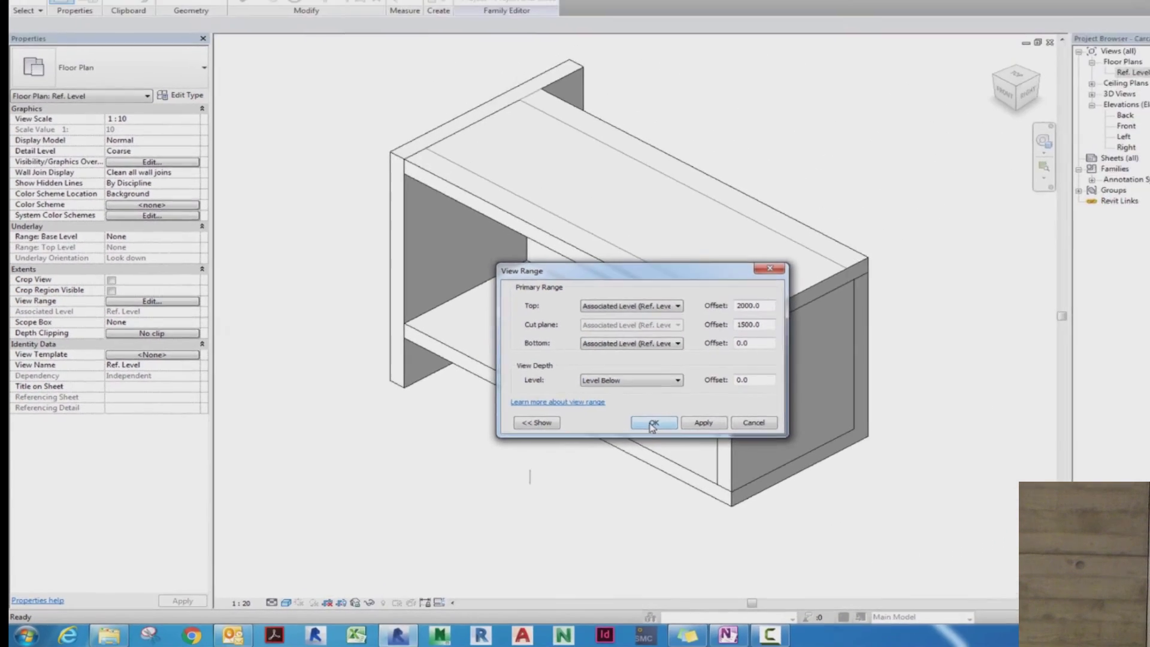
left_click(653, 423)
Step: In the Front elevation, draw a horizontal reference plane across the carcass, offset 1500 above Ref. Level
double_click(1127, 126)
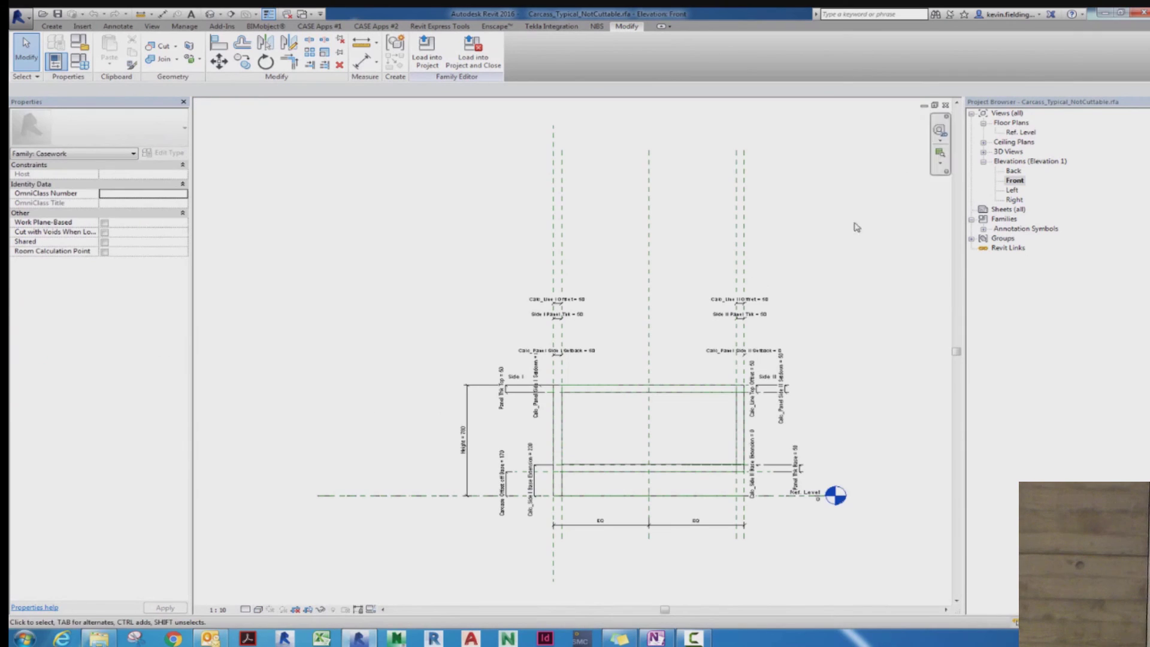
middle_click_drag(685, 311, 644, 338)
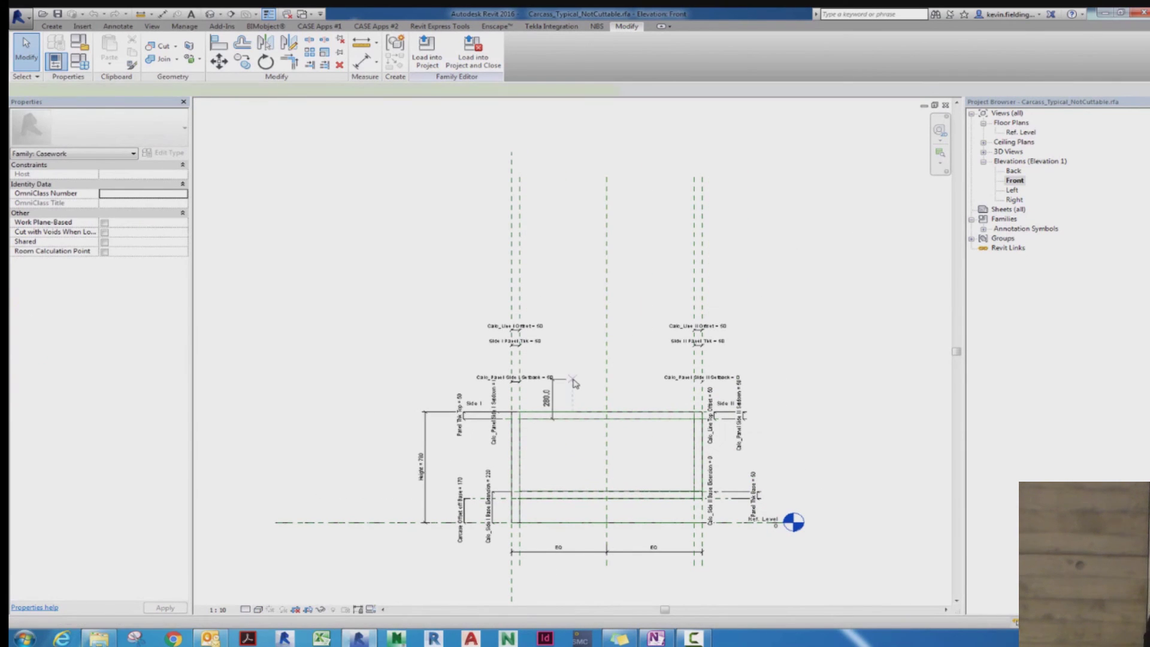
key("r")
key("p")
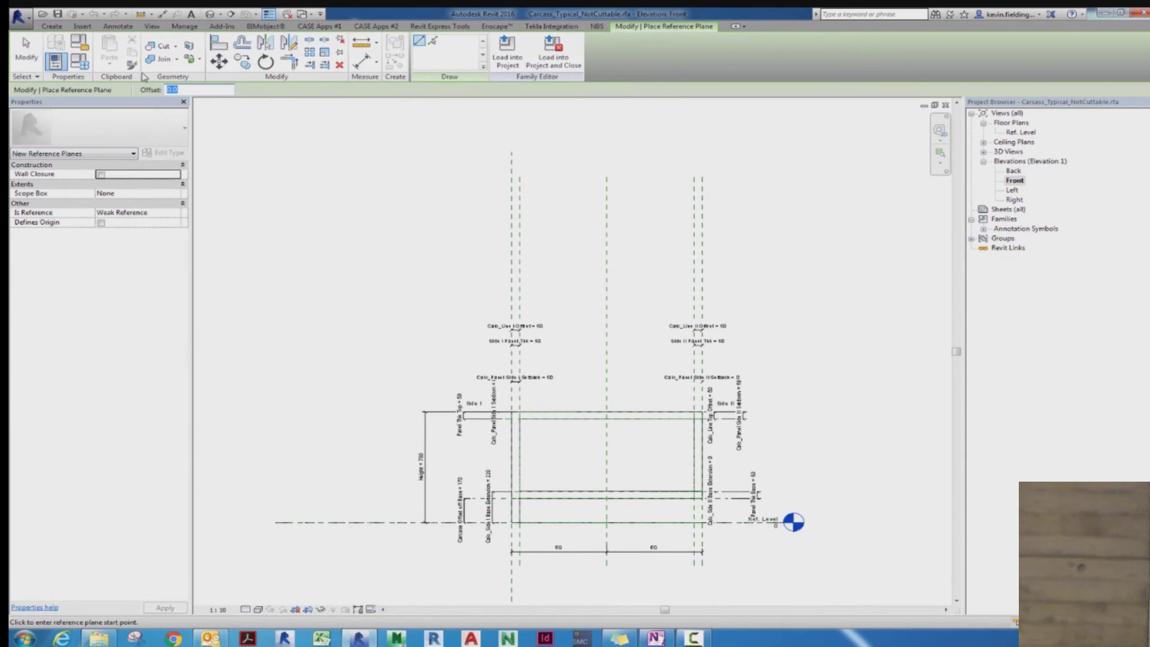
type("1500.0")
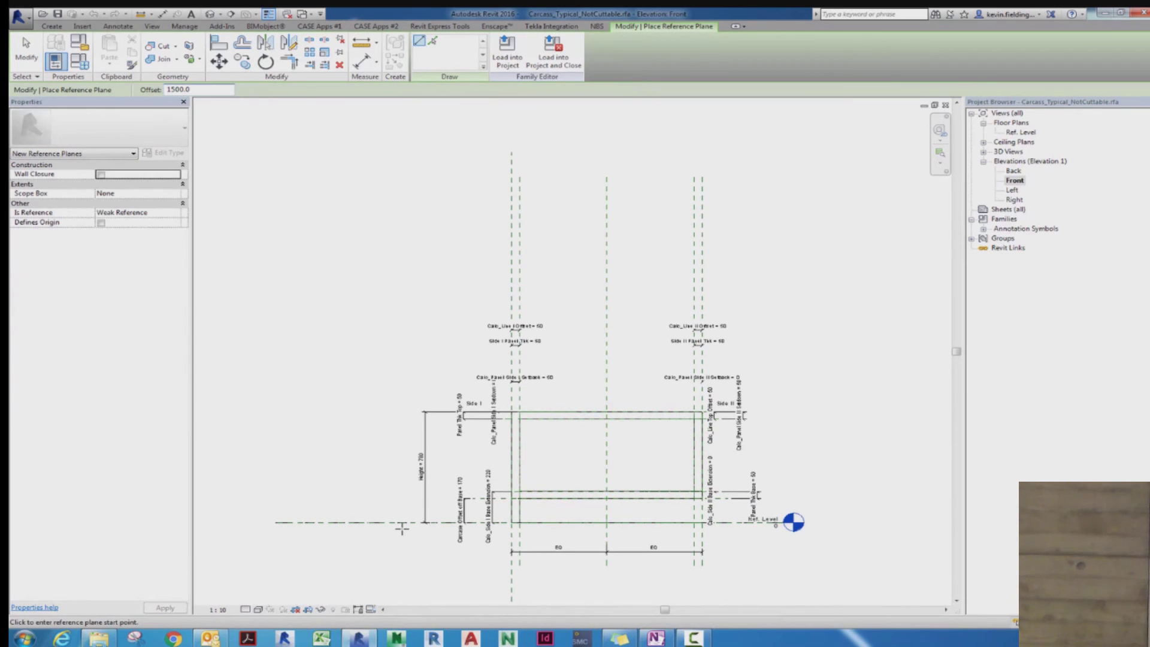
left_click(395, 522)
left_click(753, 522)
key("Escape")
key("Escape")
left_click(629, 310)
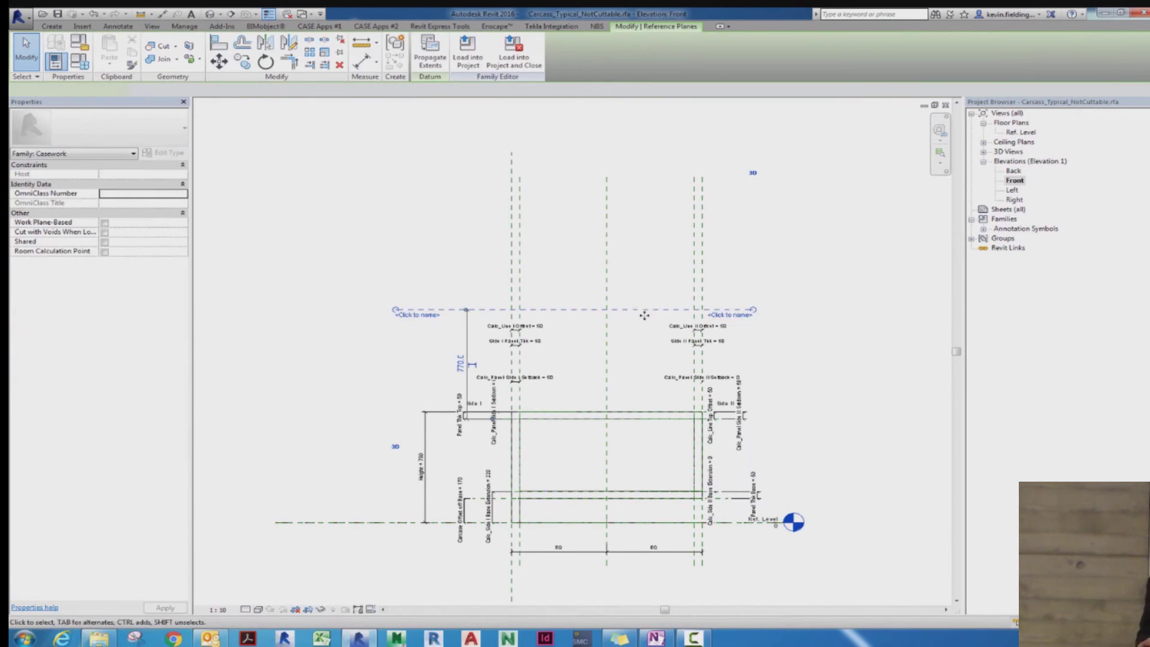
left_click(770, 280)
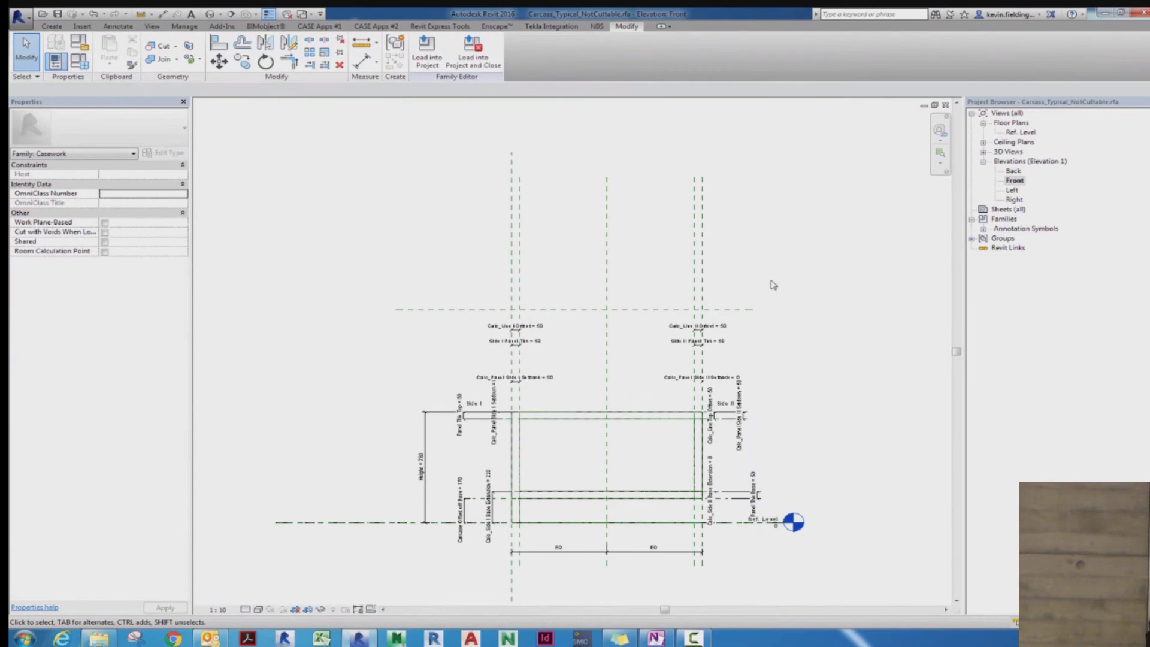
Step: Set the cut plane offset in the Ref. Level floor plan's view range to 800
left_click(1018, 131)
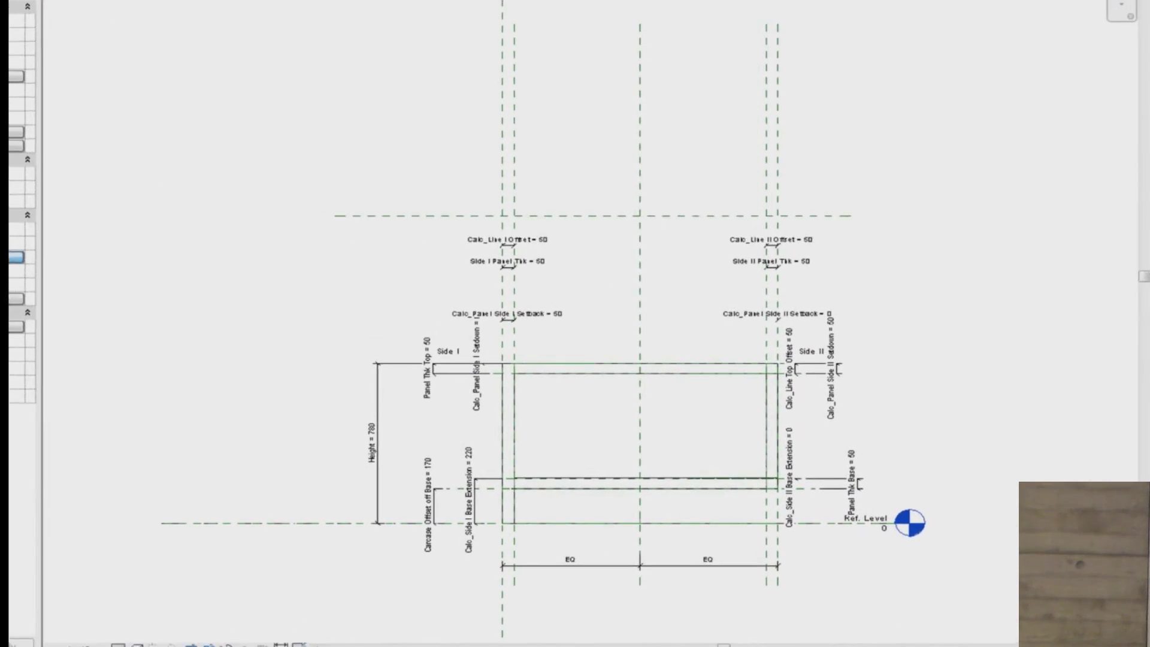
left_click_drag(801, 244, 716, 244)
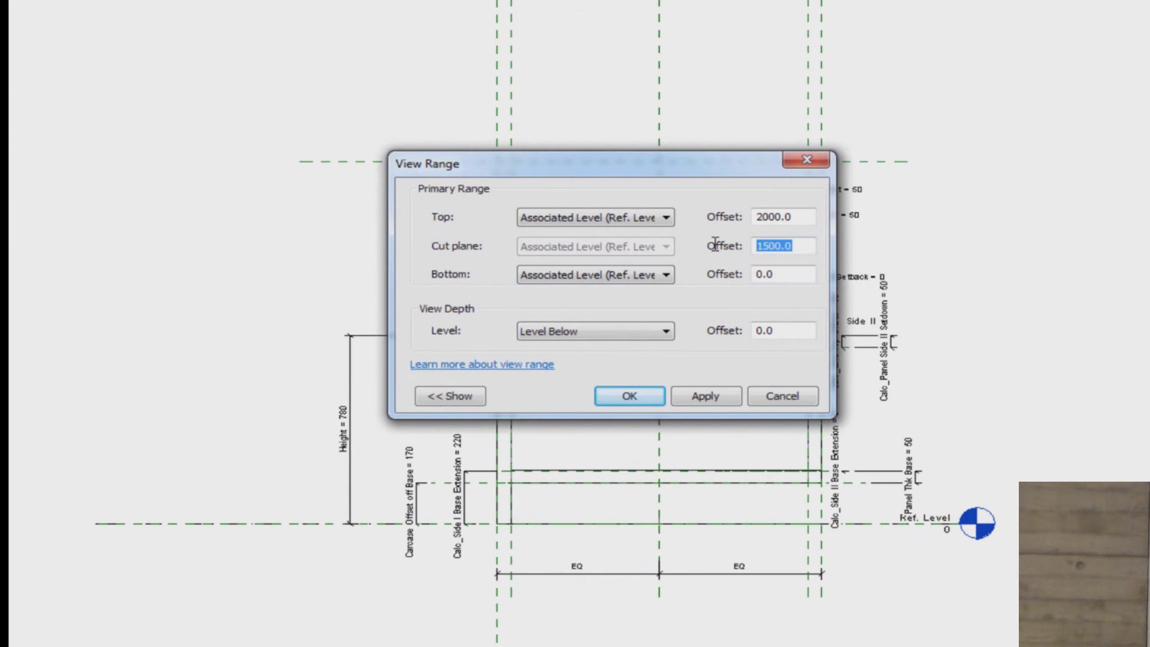
type("800")
key("Return")
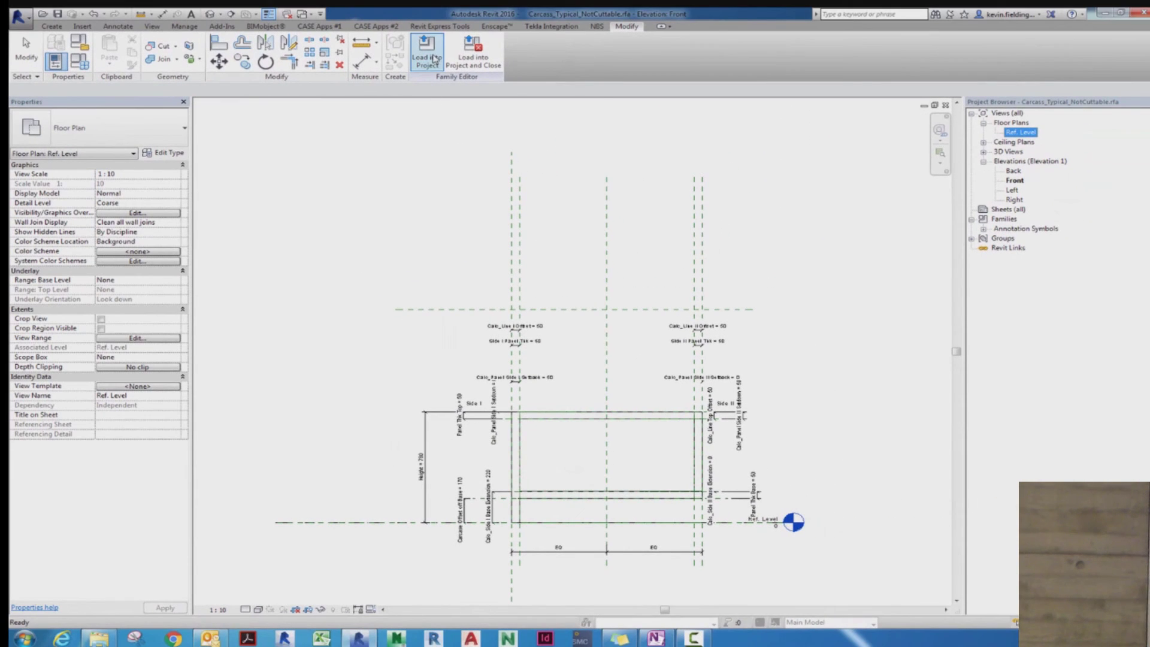
Step: Load the edited carcass family into Casework_NotCuttable.rfa, overwriting the existing version
left_click(434, 59)
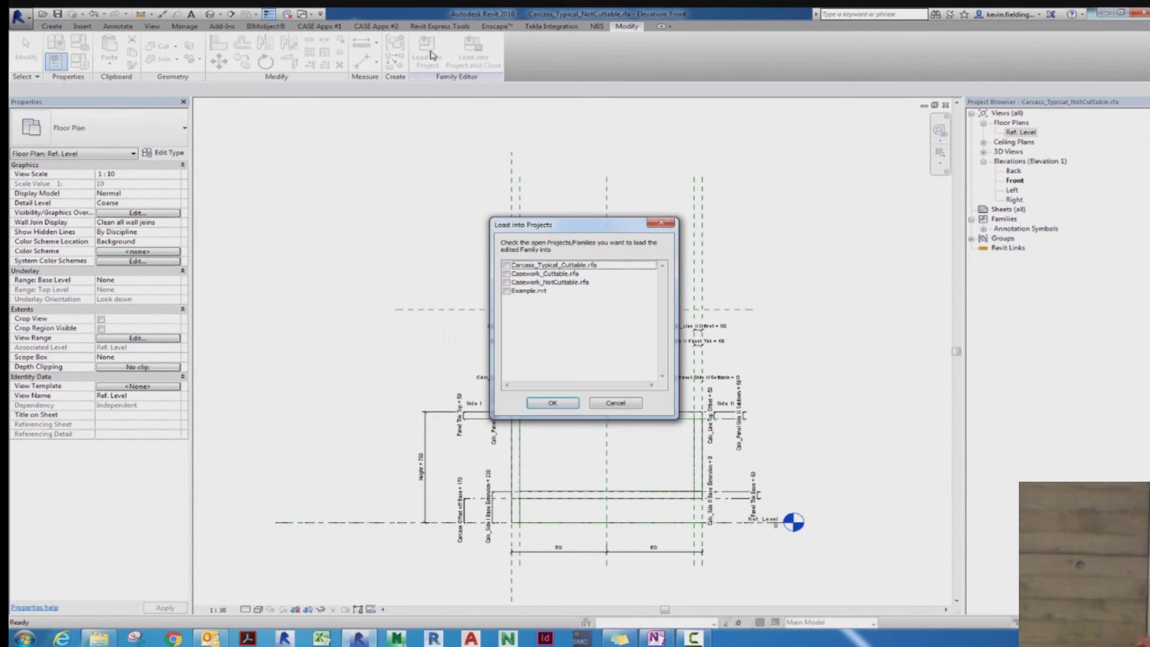
left_click(507, 282)
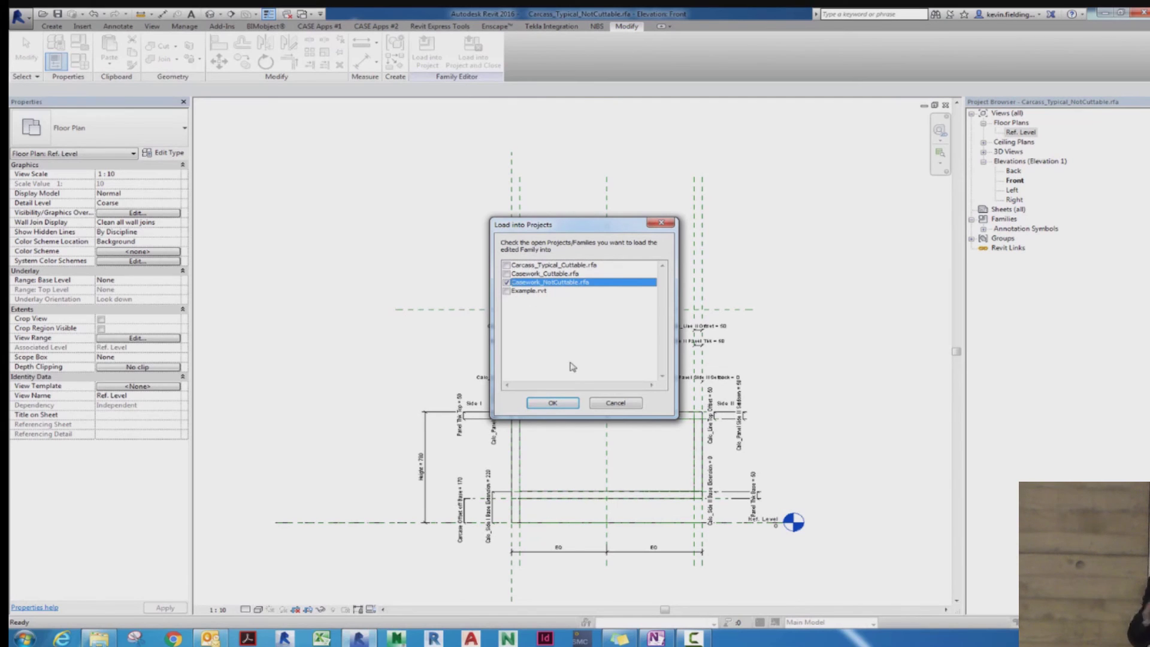
left_click(553, 402)
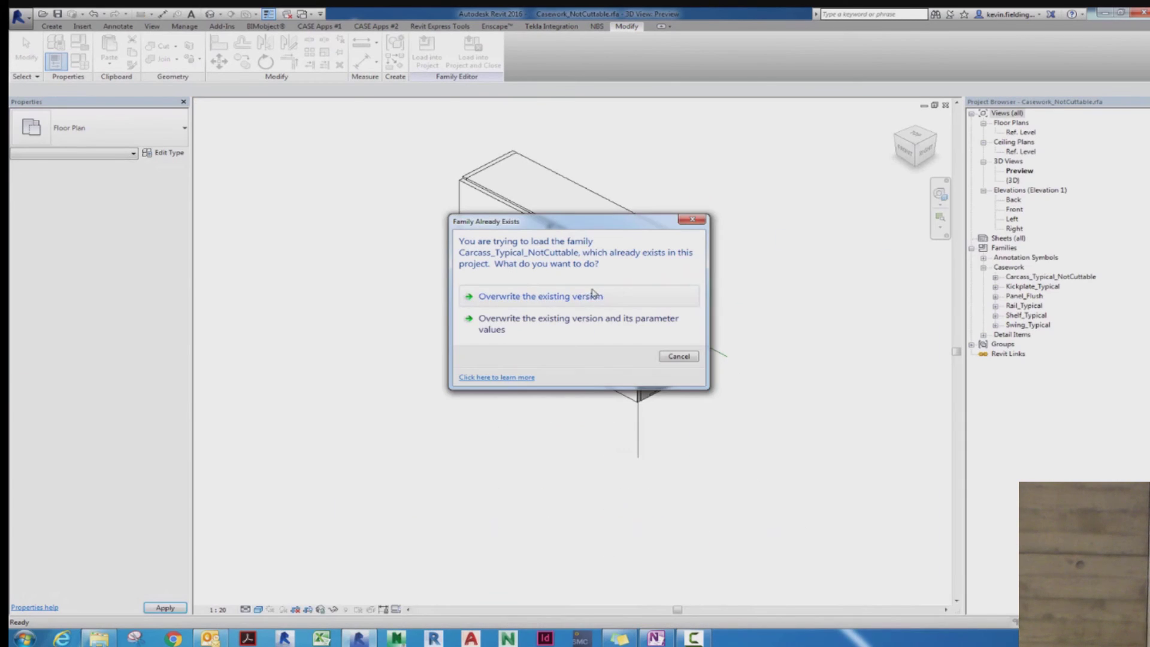
left_click(592, 297)
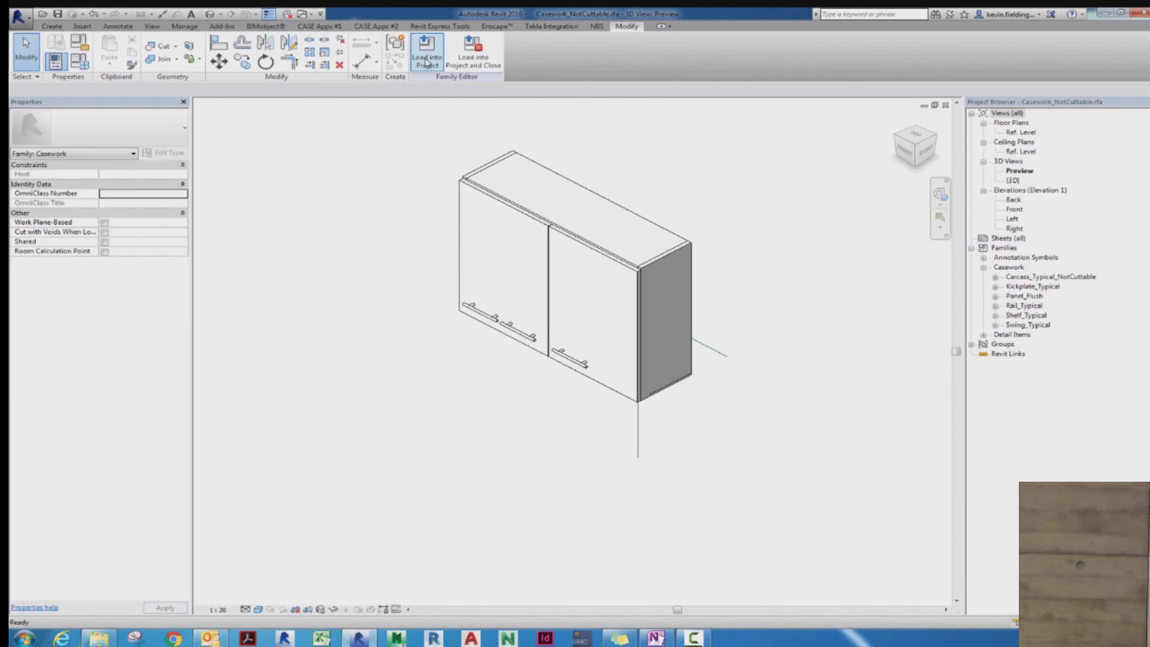
Step: Load the Casework_NotCuttable family into Example.rvt, overwriting the existing version
left_click(427, 59)
left_click(507, 291)
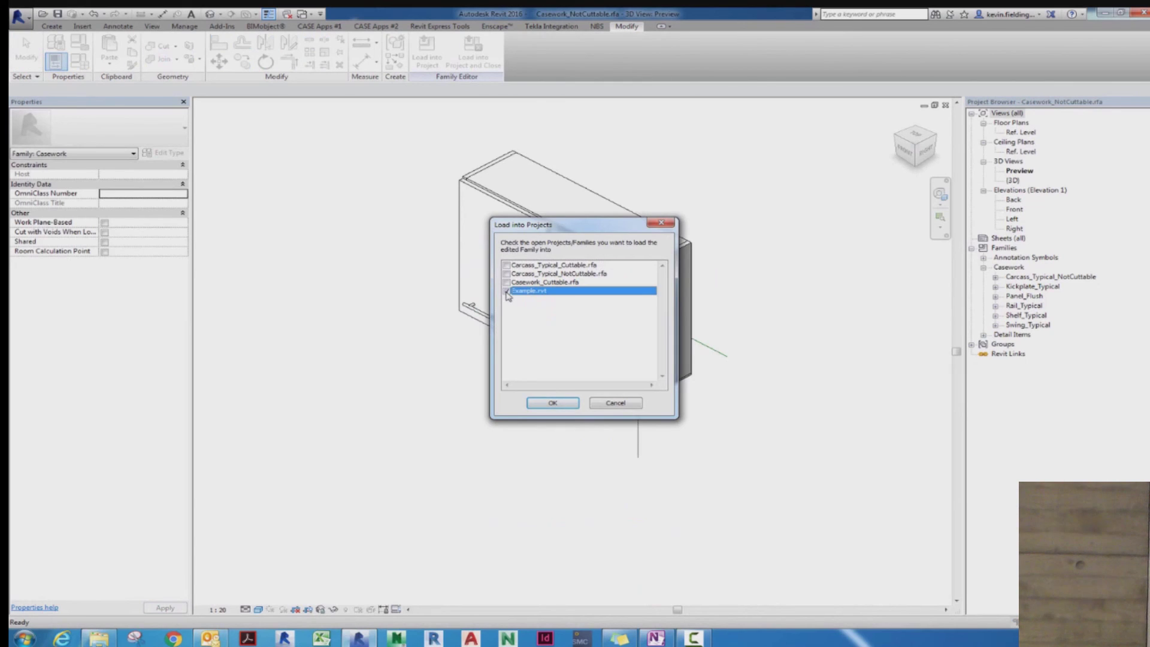
left_click(557, 402)
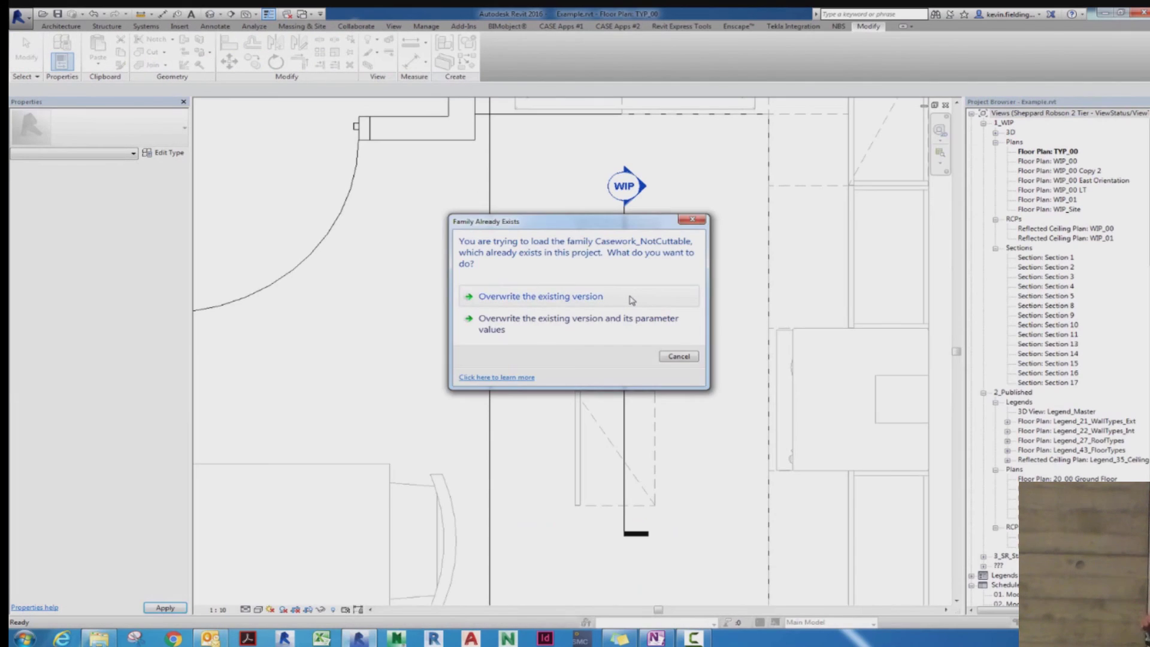
left_click(632, 300)
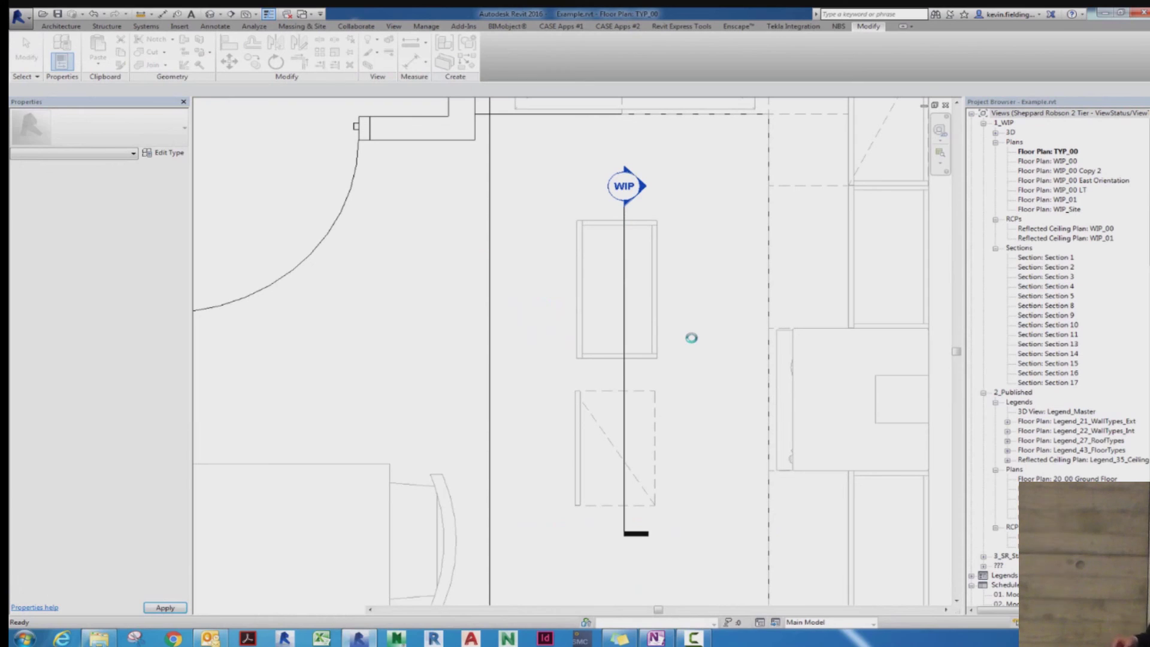